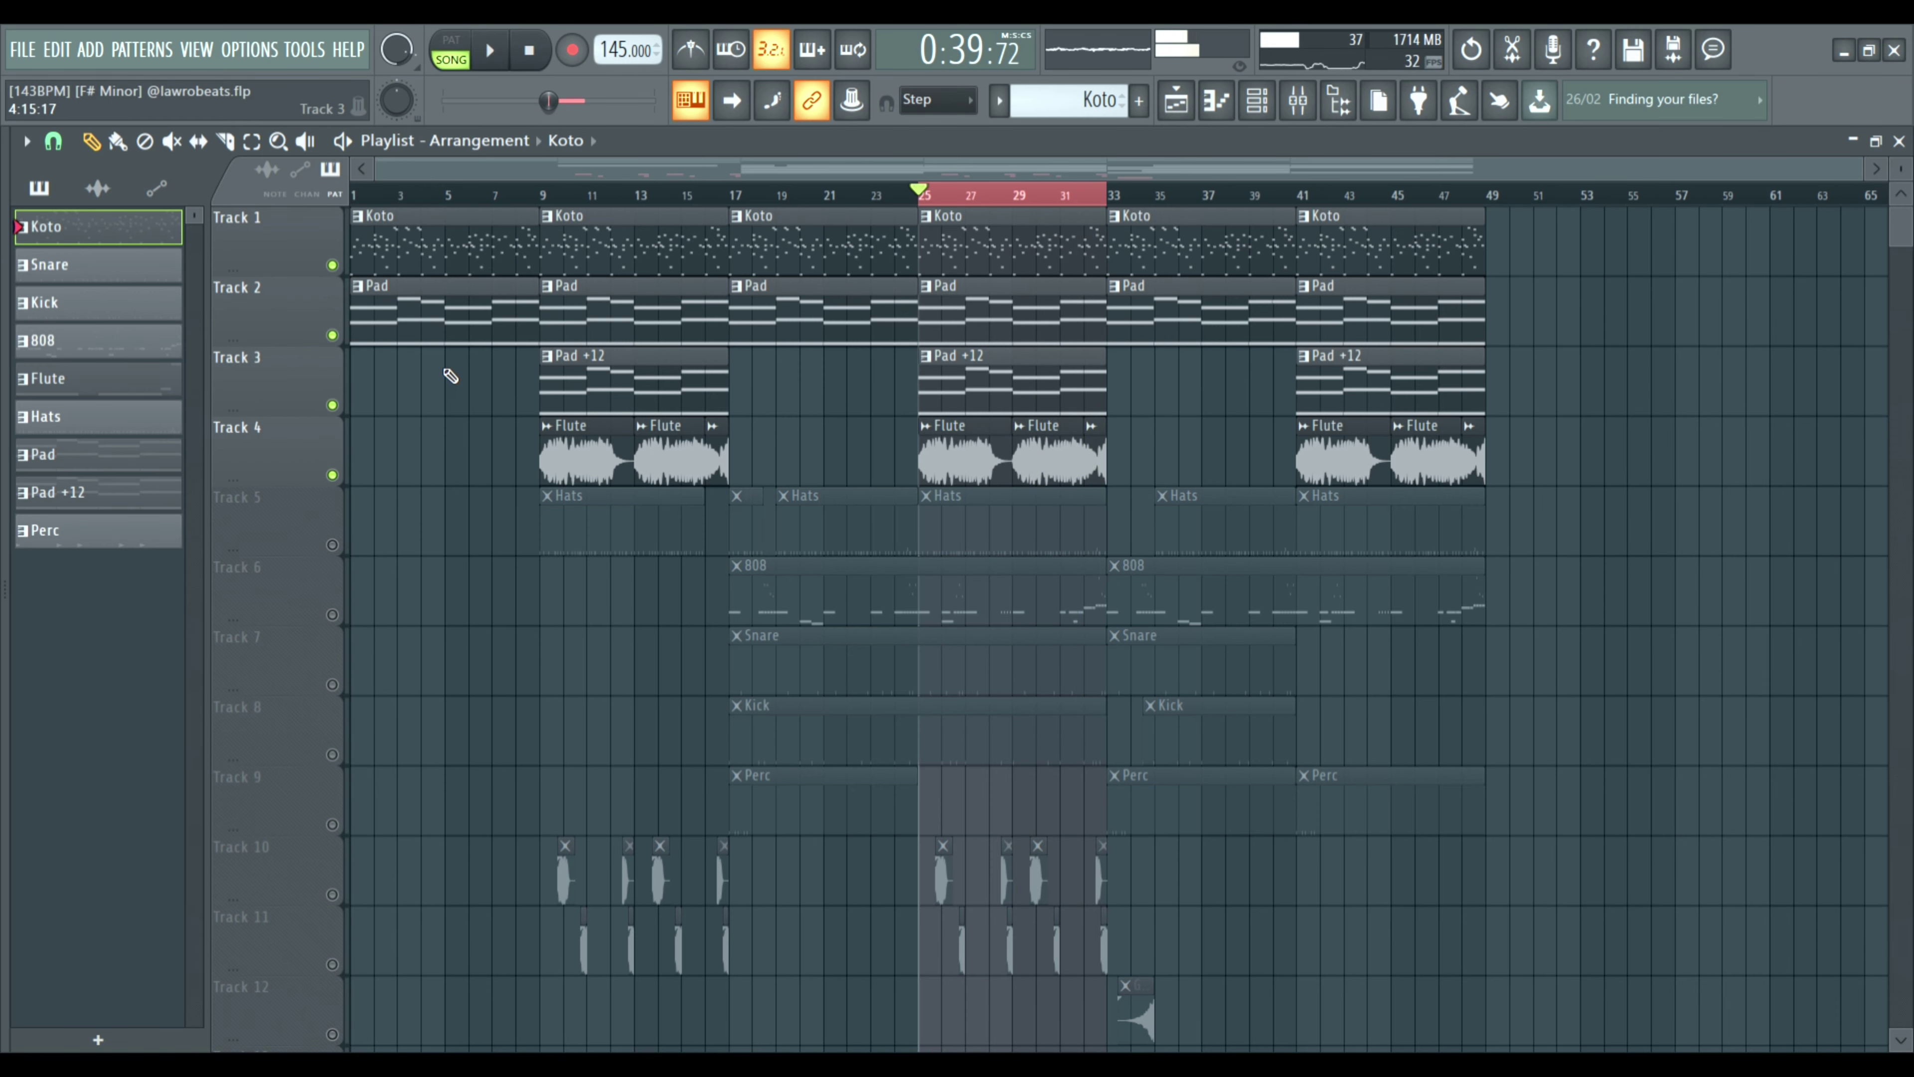
Solo the Koto track and play the bar 25 Koto clip with its notes shown in the piano roll.
{"action": "right_click", "coordinate": [333, 265]}
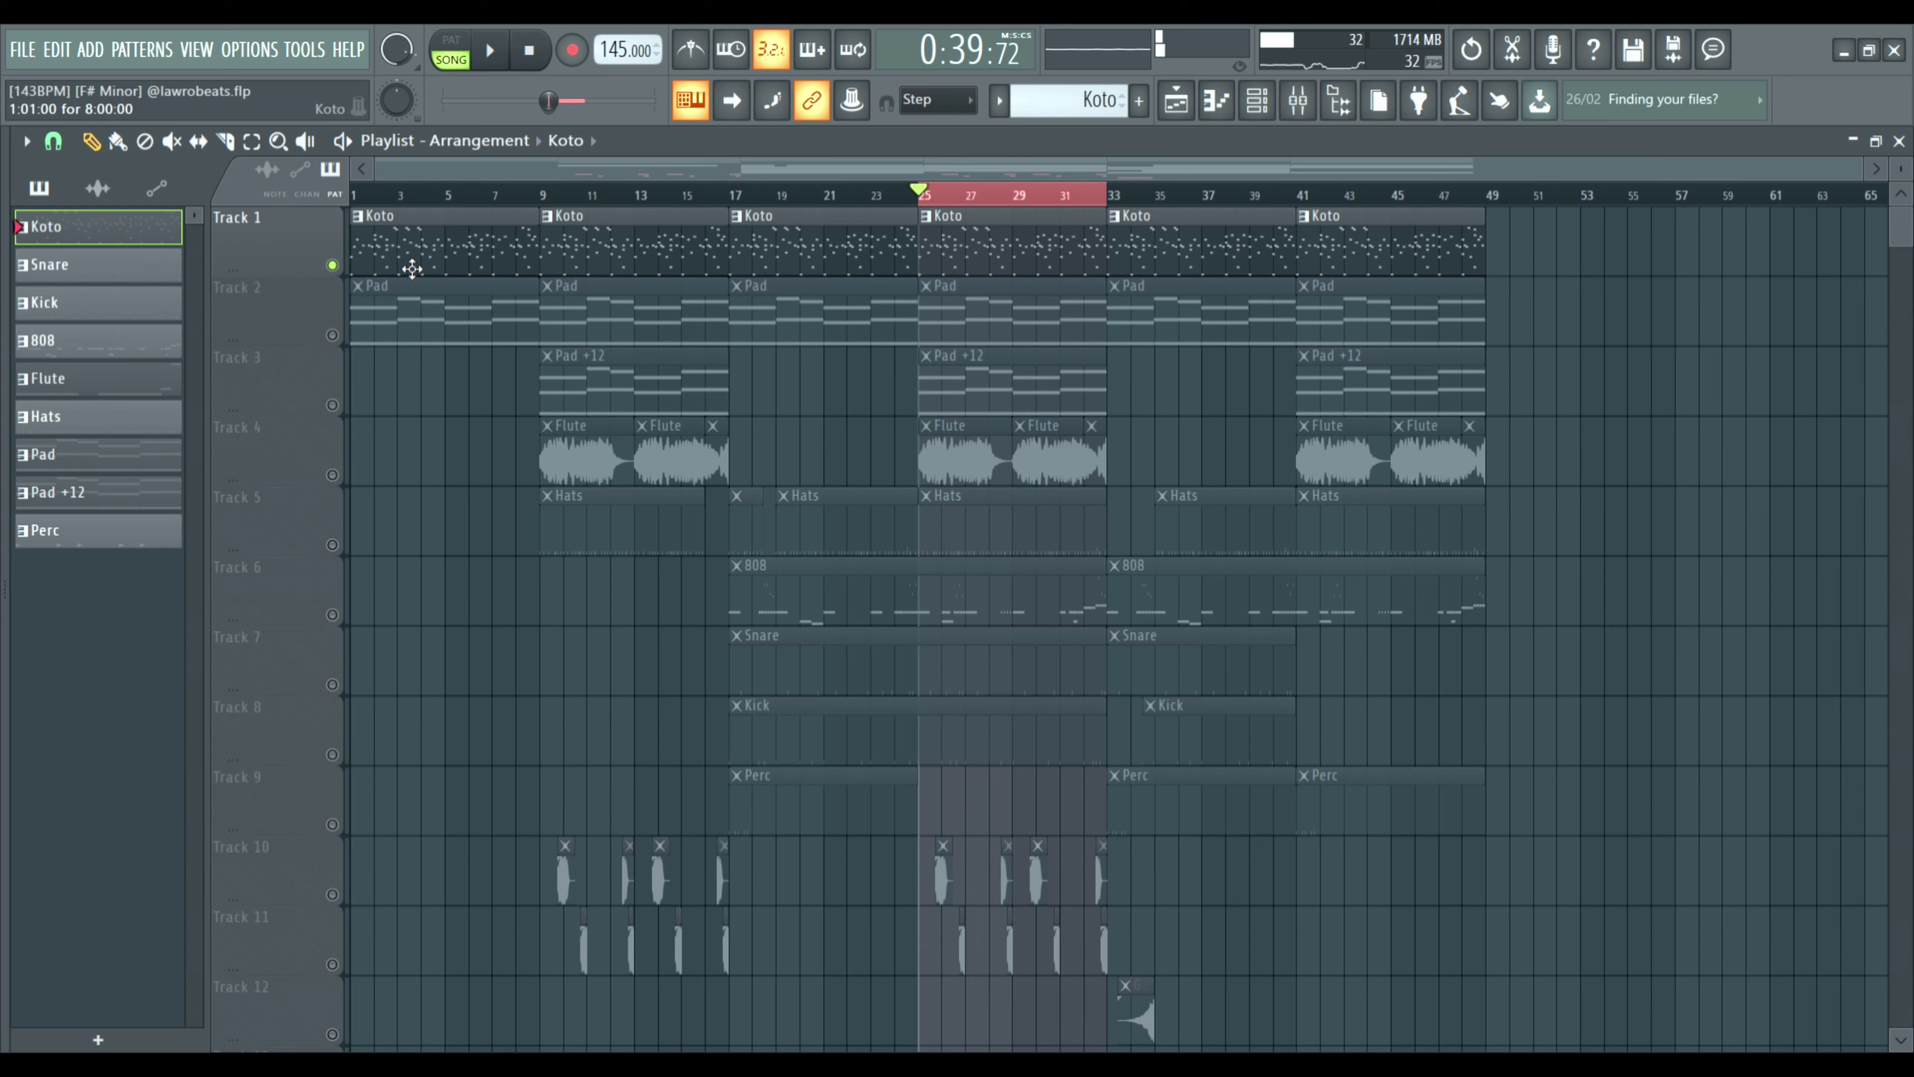
{"action": "double_click", "coordinate": [1006, 273]}
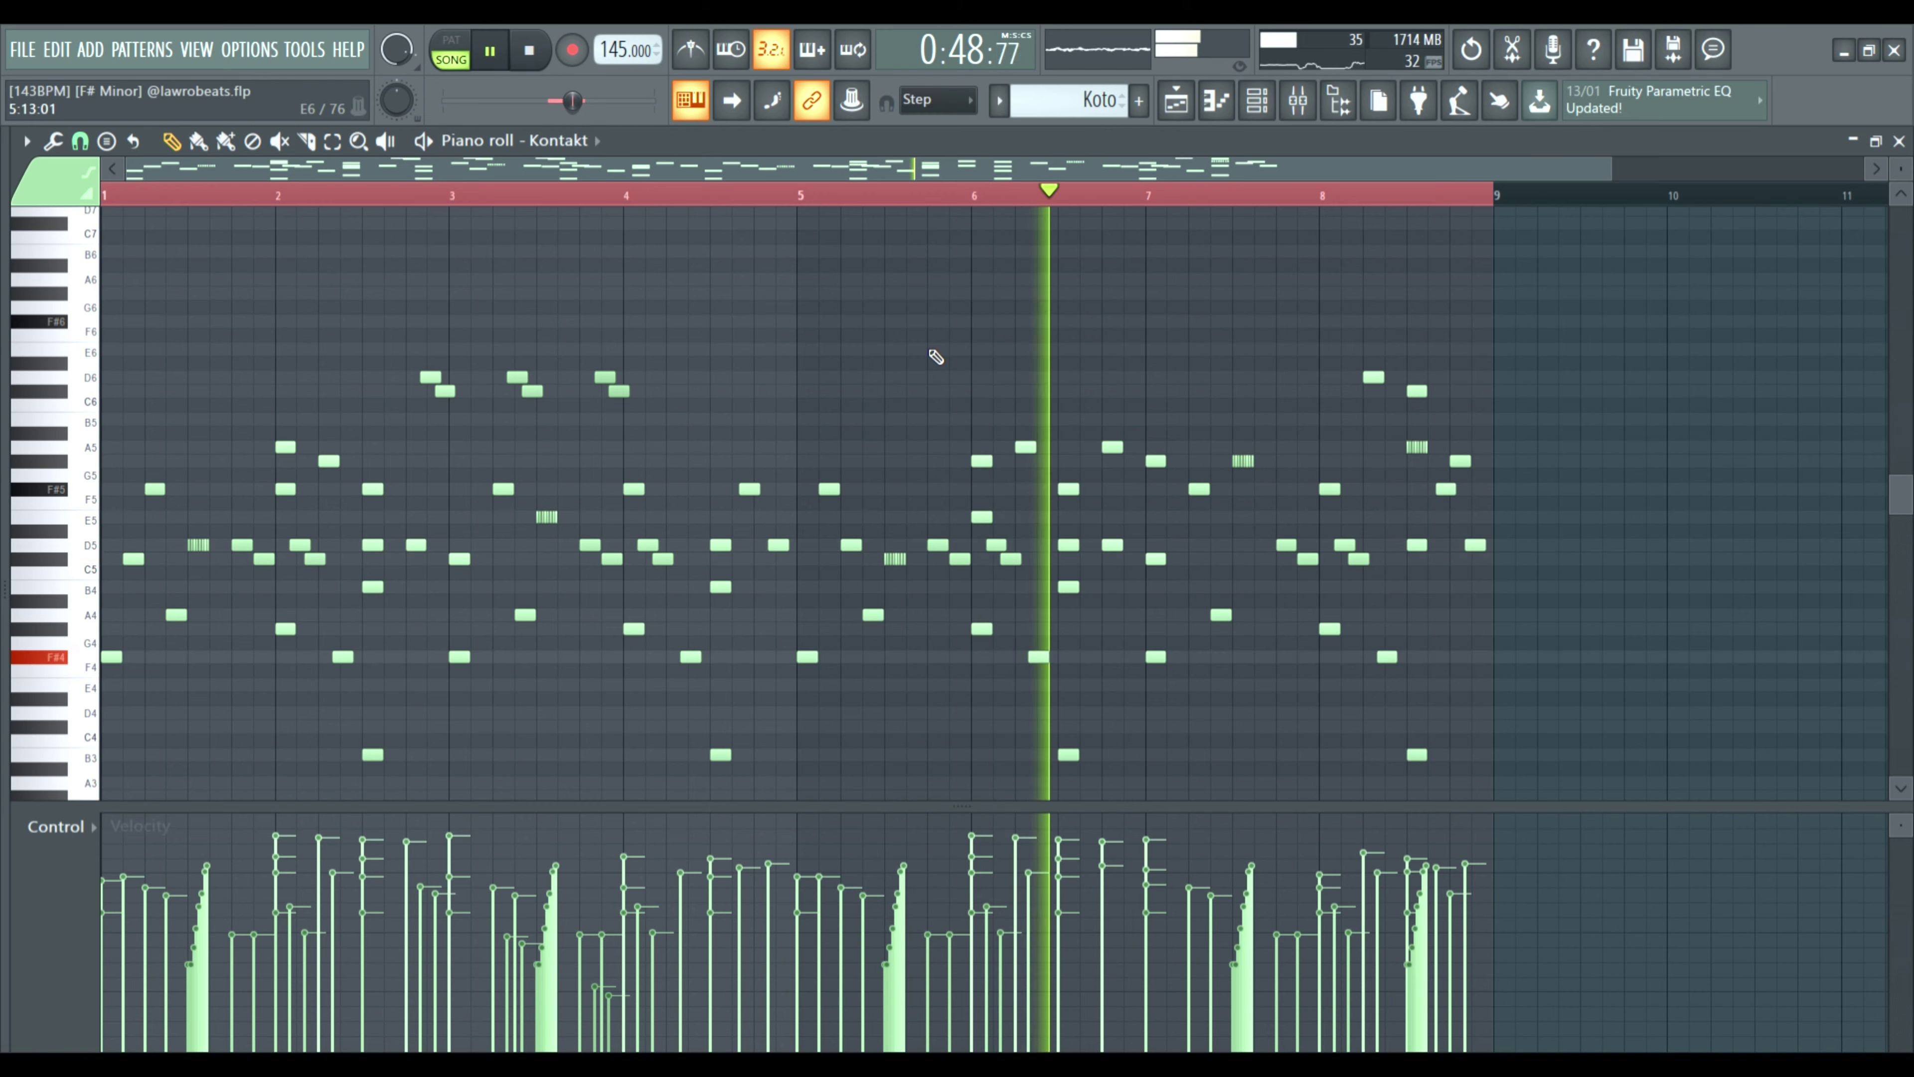
{"action": "scroll", "coordinate": [937, 356], "scroll_direction": "down", "scroll_amount": 2}
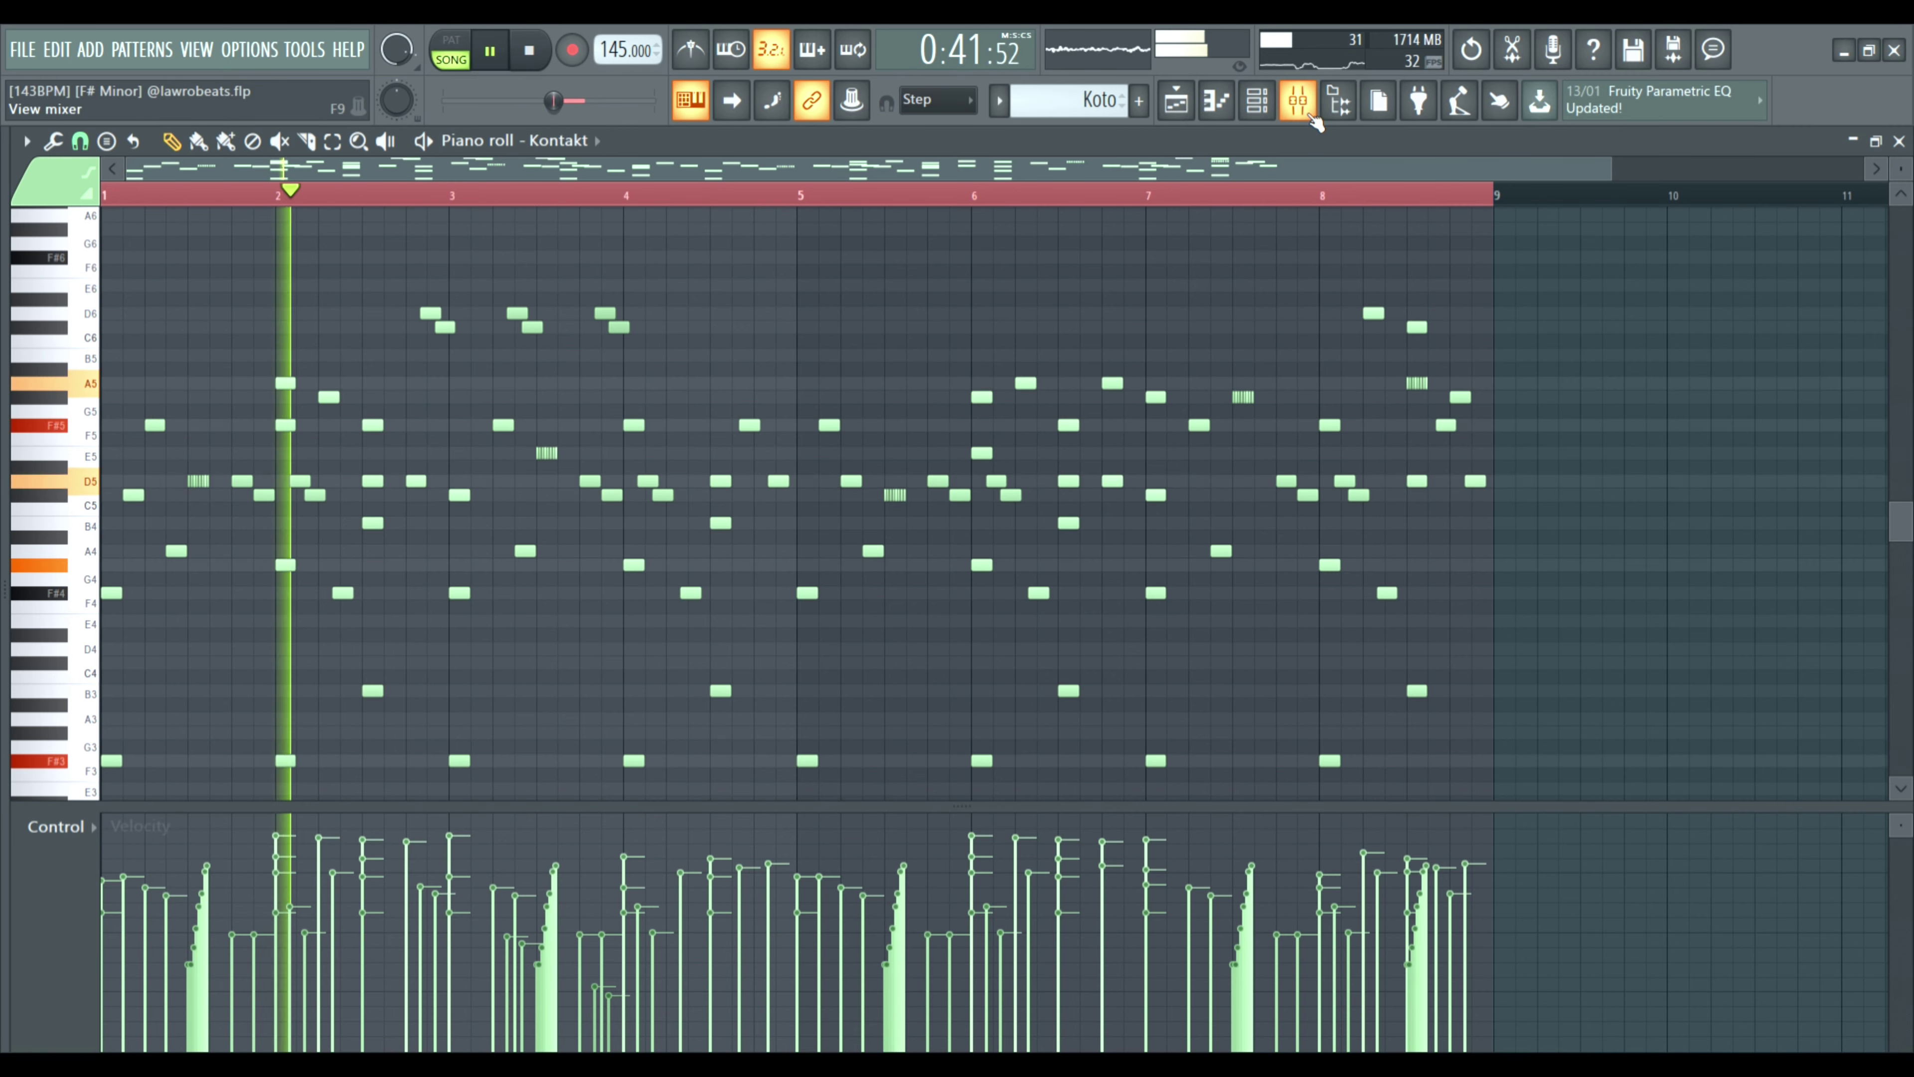
Go through the parametric EQs, Fruity Stereo Shaper and Fruity Limiter in the effect chain of mixer insert 1.
{"action": "key", "text": "F9"}
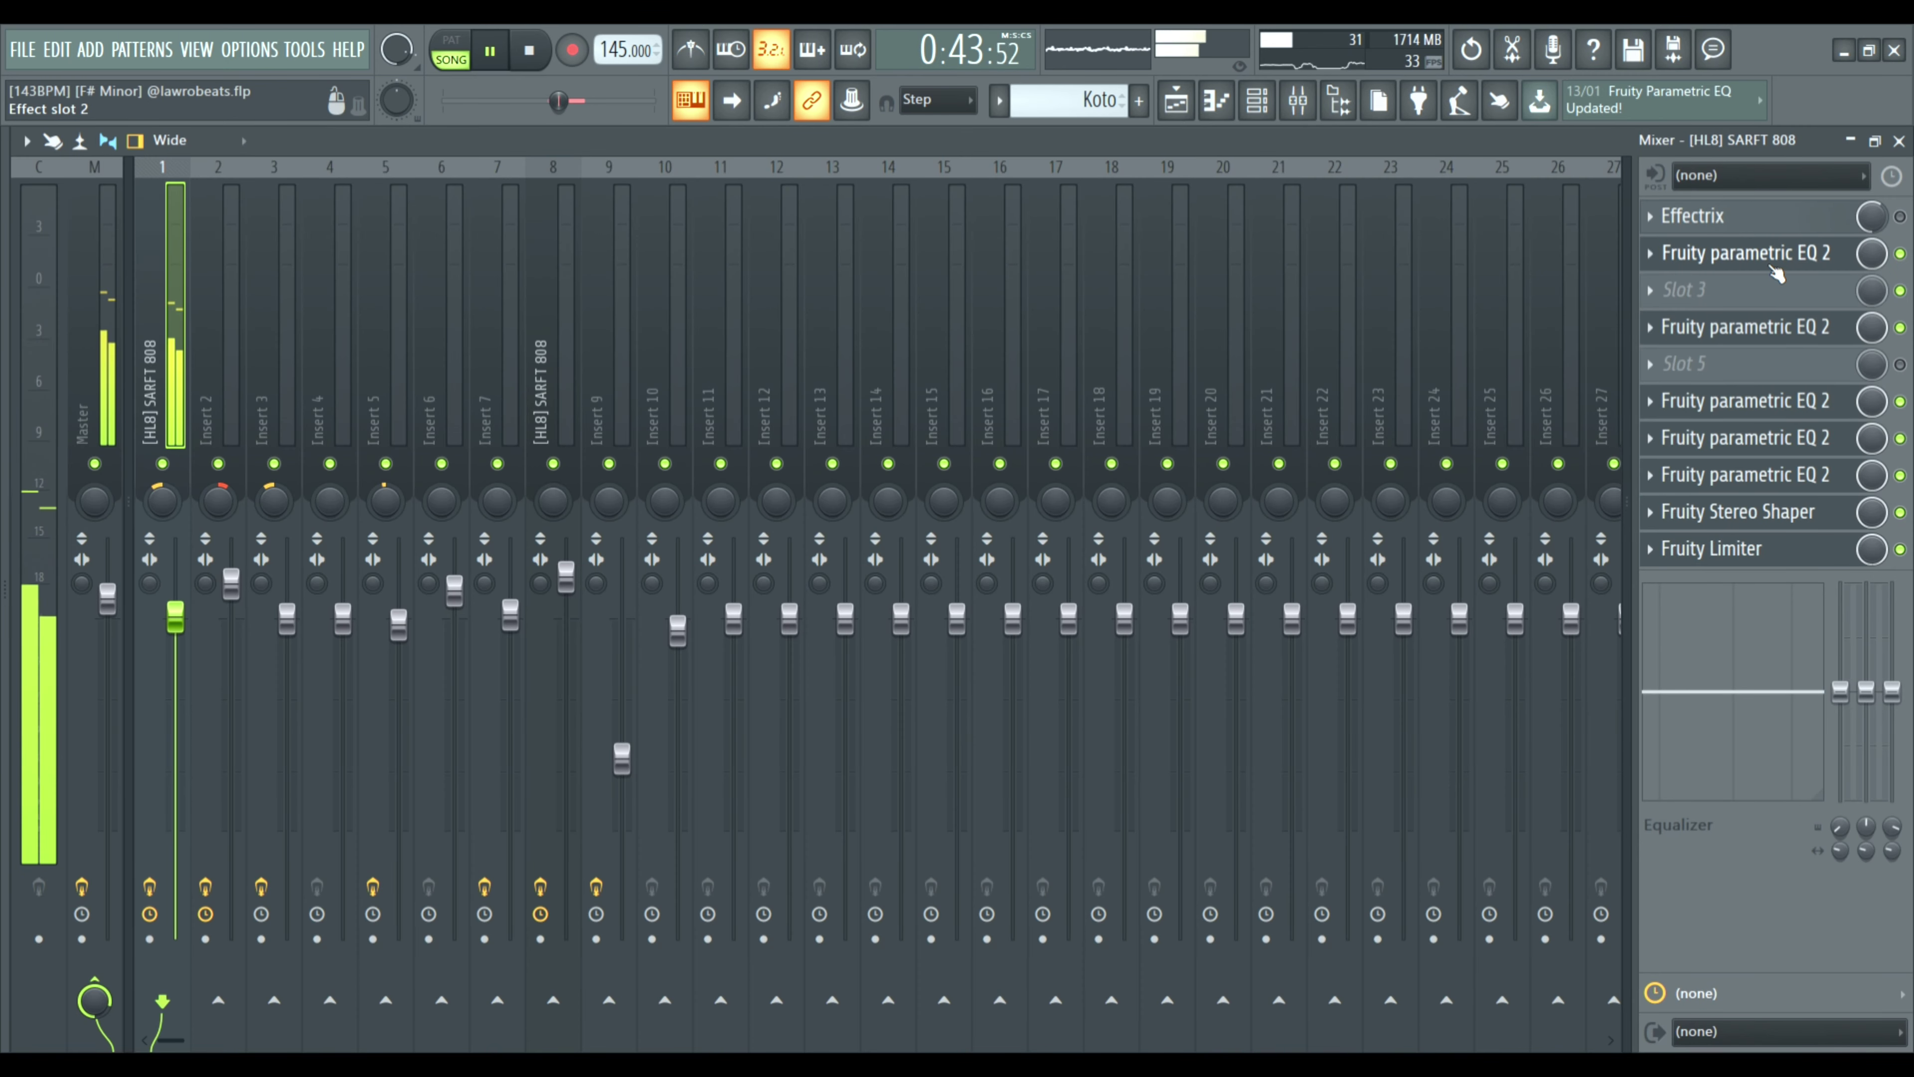
{"action": "left_click", "coordinate": [1773, 268]}
{"action": "left_click", "coordinate": [1752, 339]}
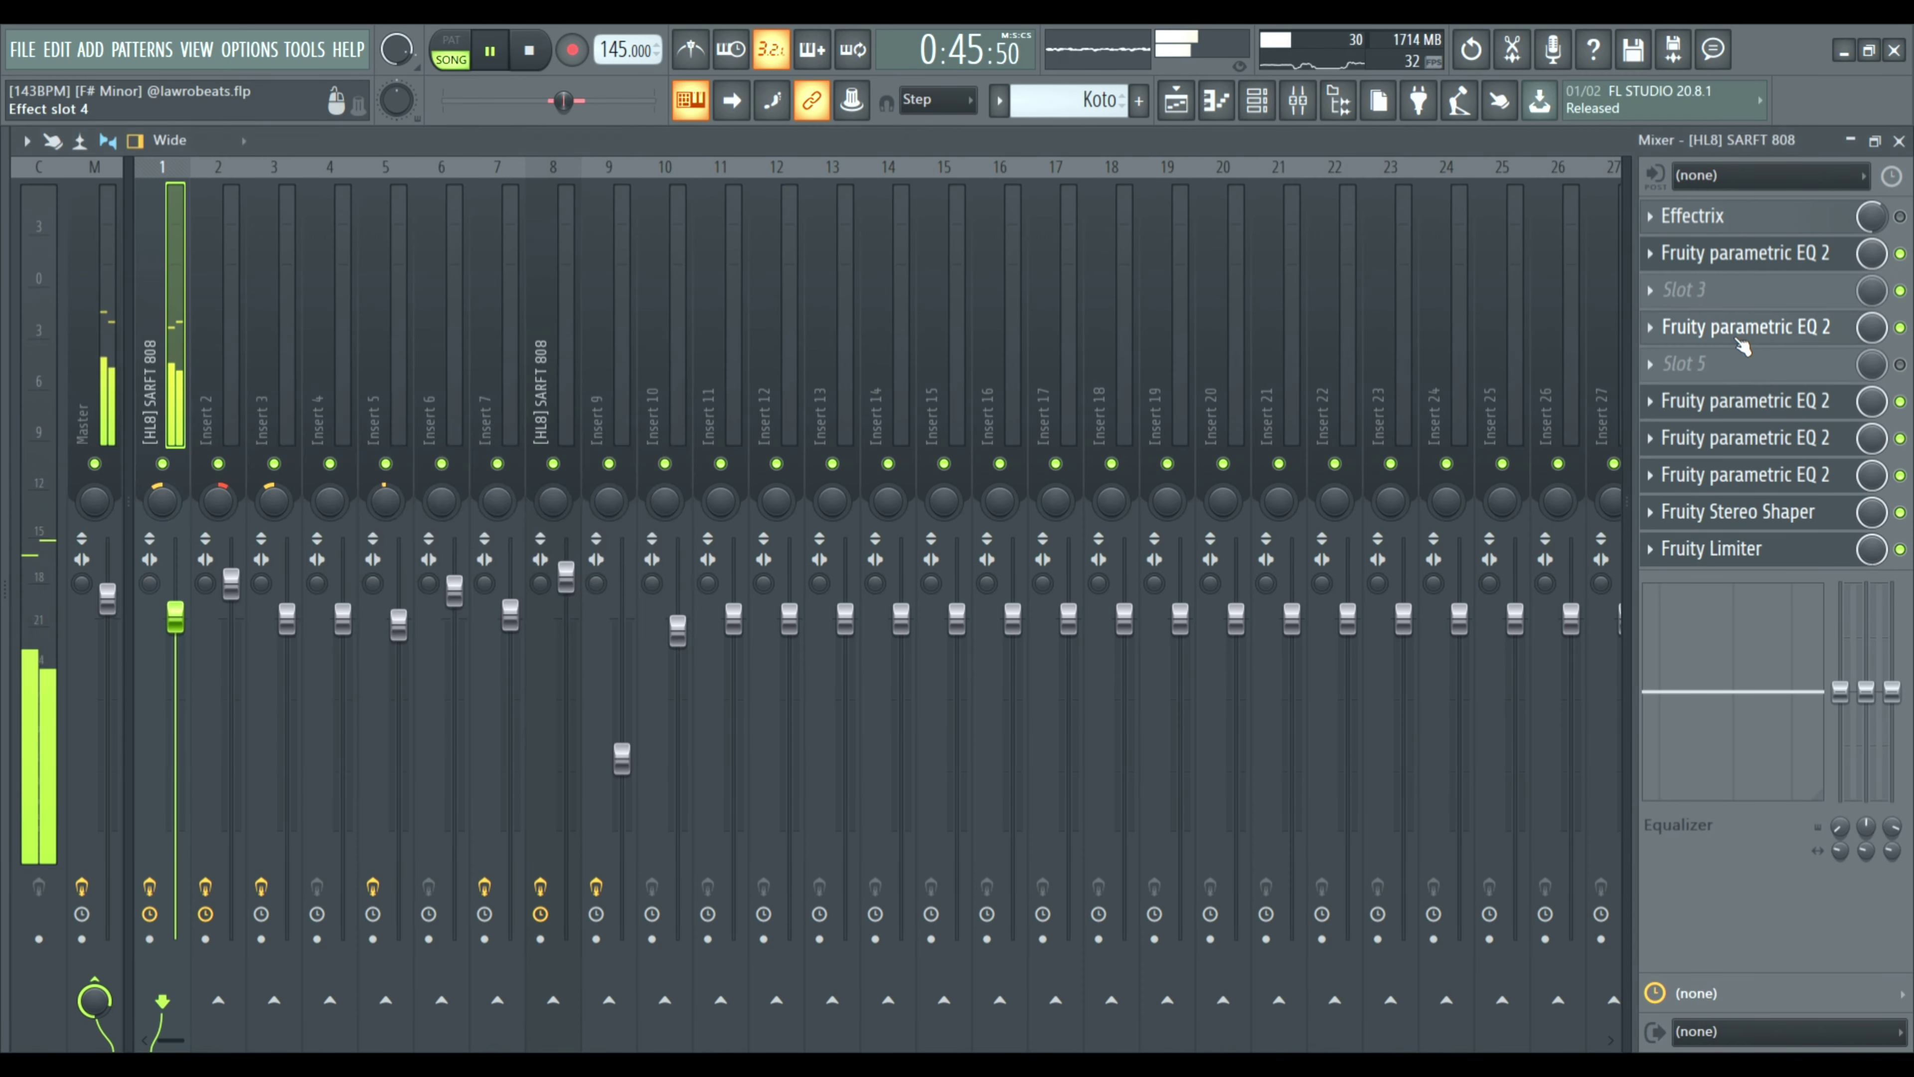
{"action": "left_click", "coordinate": [1739, 409]}
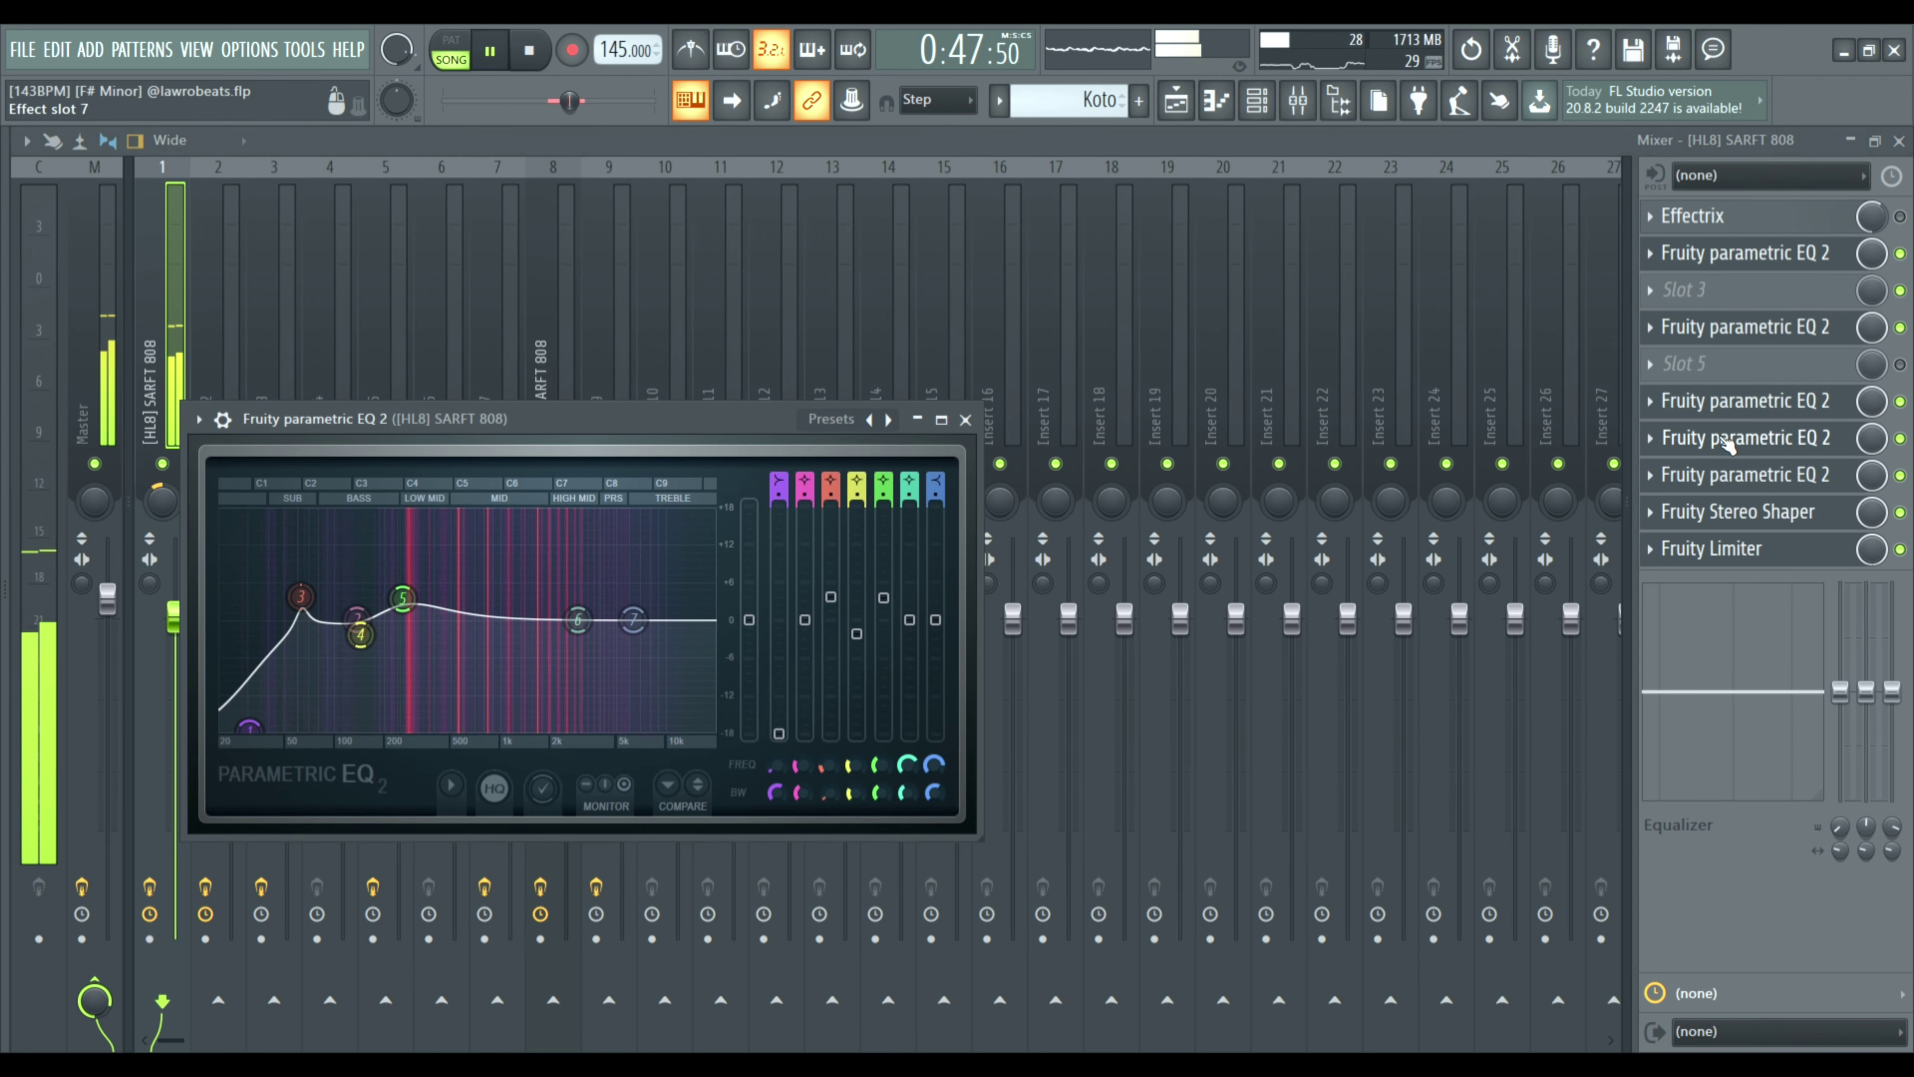
{"action": "left_click", "coordinate": [1737, 439]}
{"action": "left_click", "coordinate": [1728, 478]}
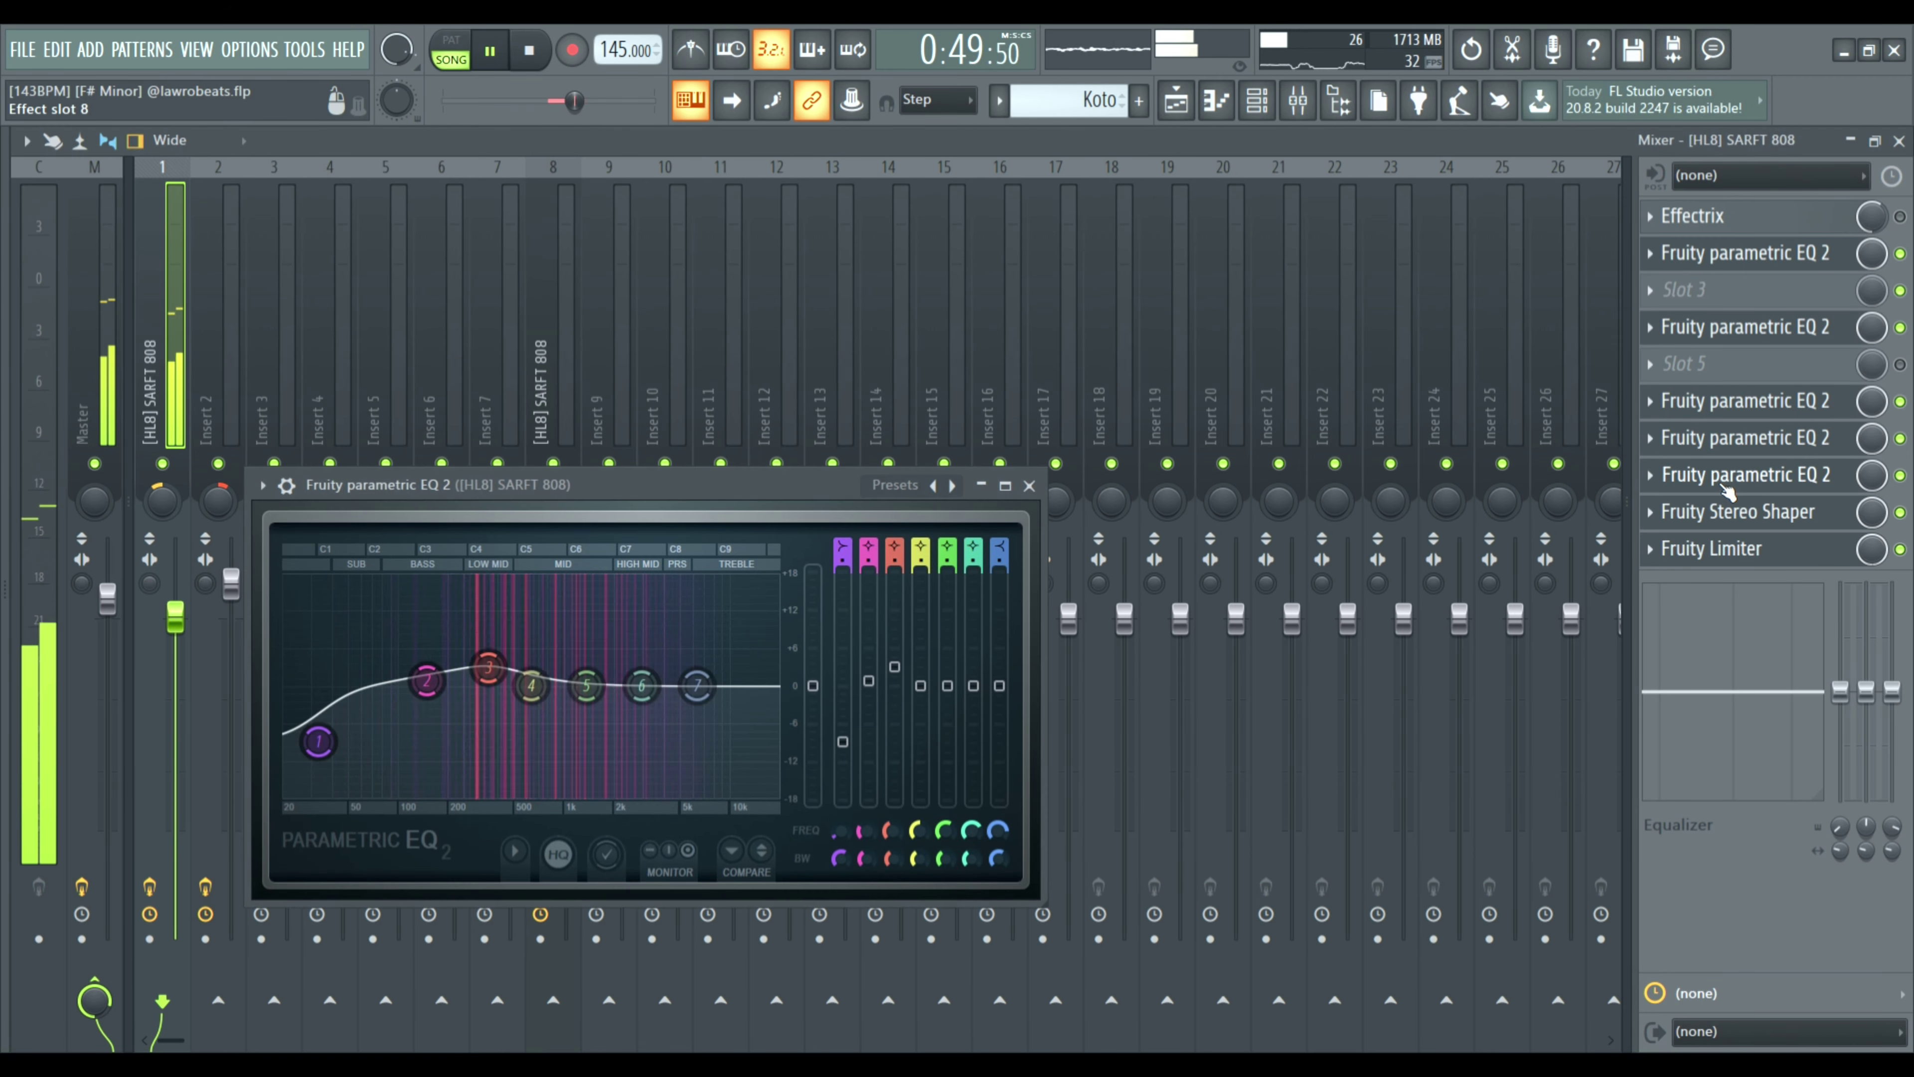
{"action": "left_click", "coordinate": [1726, 519]}
{"action": "left_click", "coordinate": [1724, 526]}
{"action": "left_click", "coordinate": [1709, 554]}
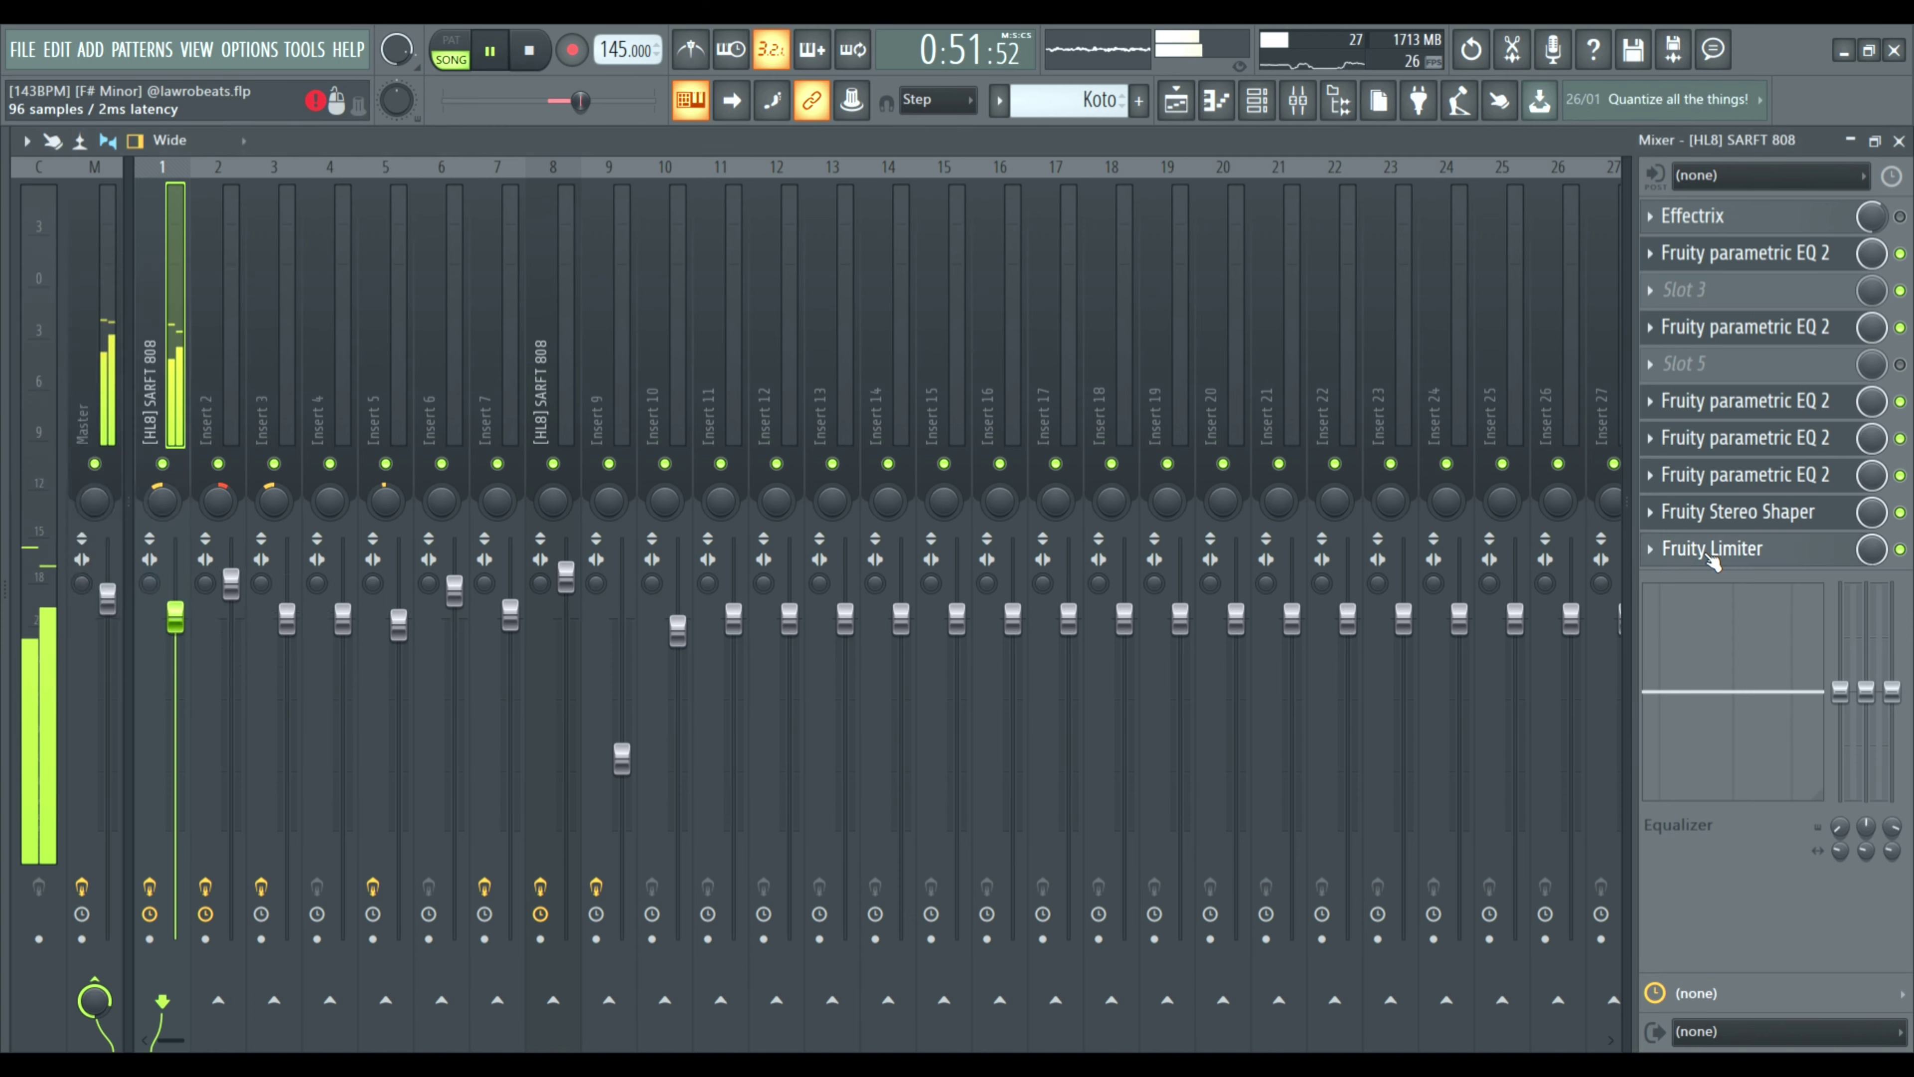
Return to the playlist, solo the Pad track and open the bar 25 Pad clip in the piano roll during playback.
{"action": "left_click", "coordinate": [1196, 108]}
{"action": "key", "text": "space"}
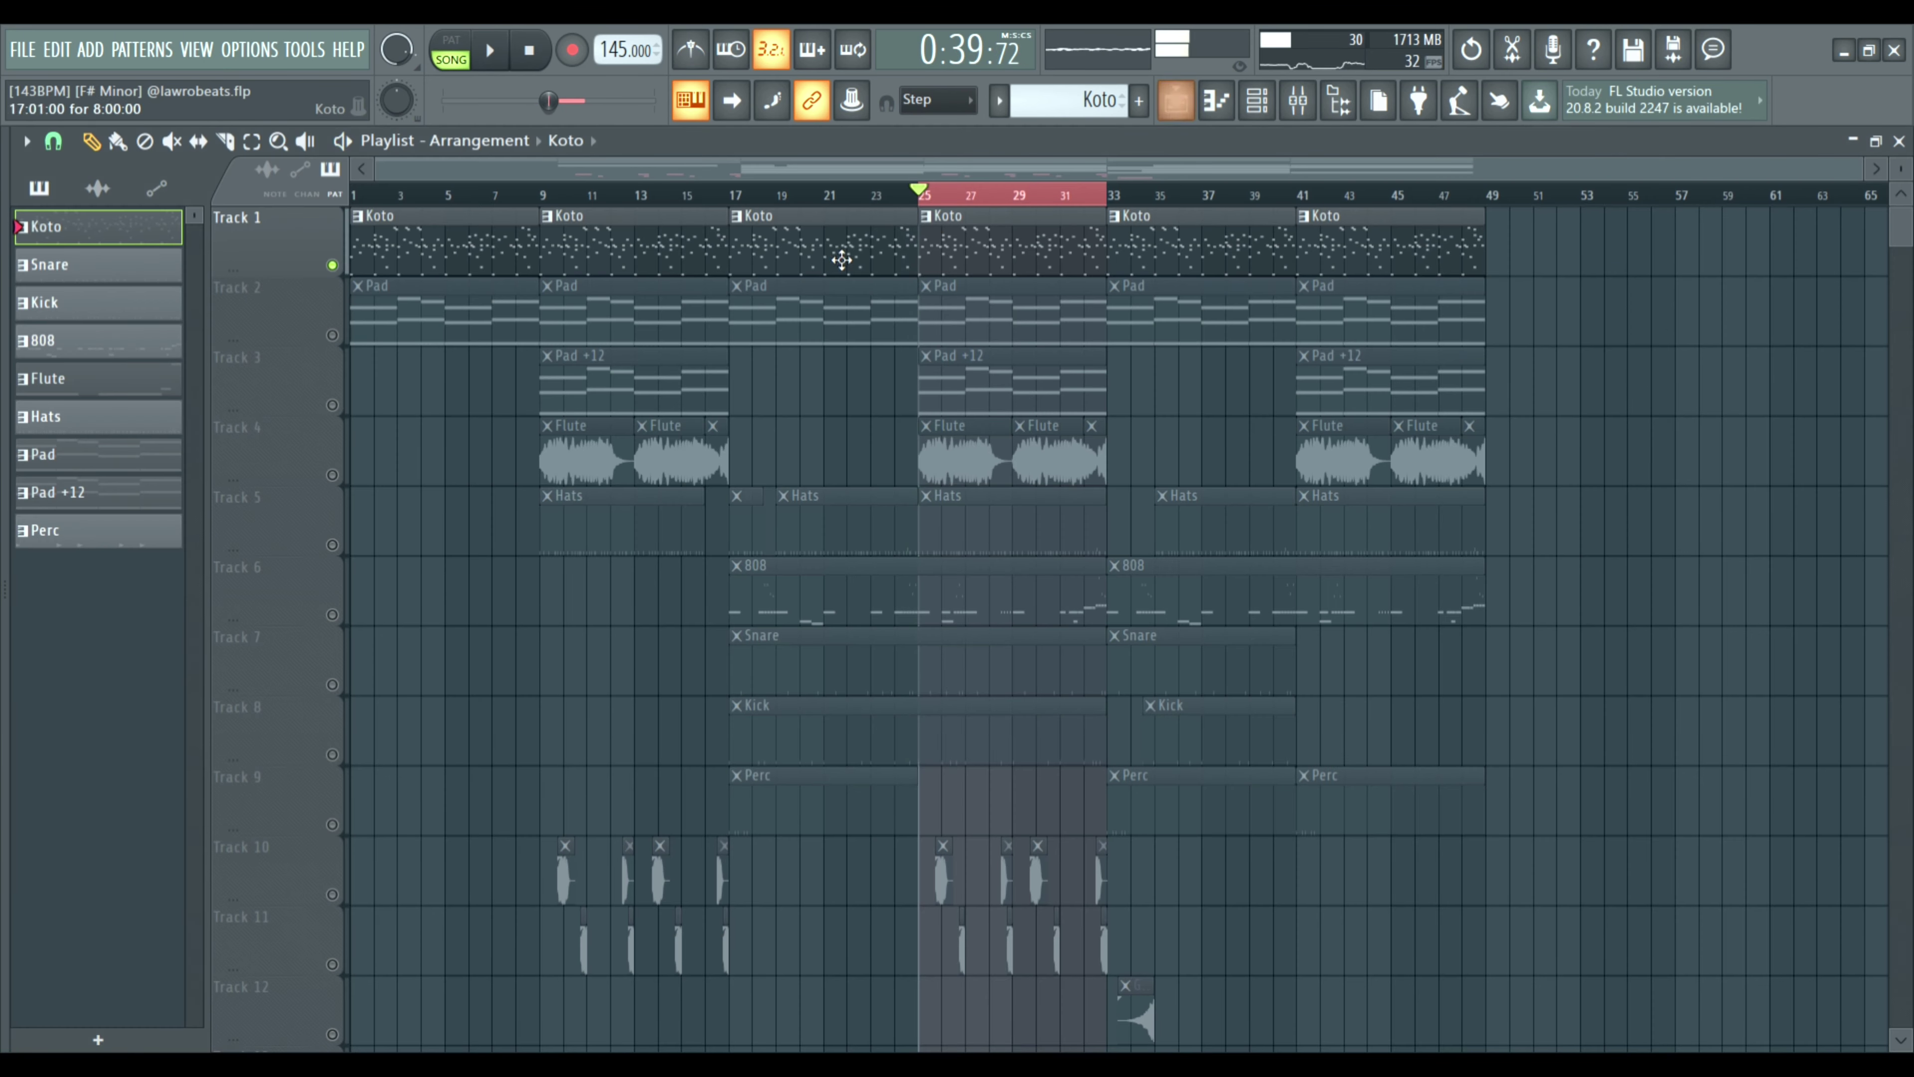
{"action": "right_click", "coordinate": [332, 335]}
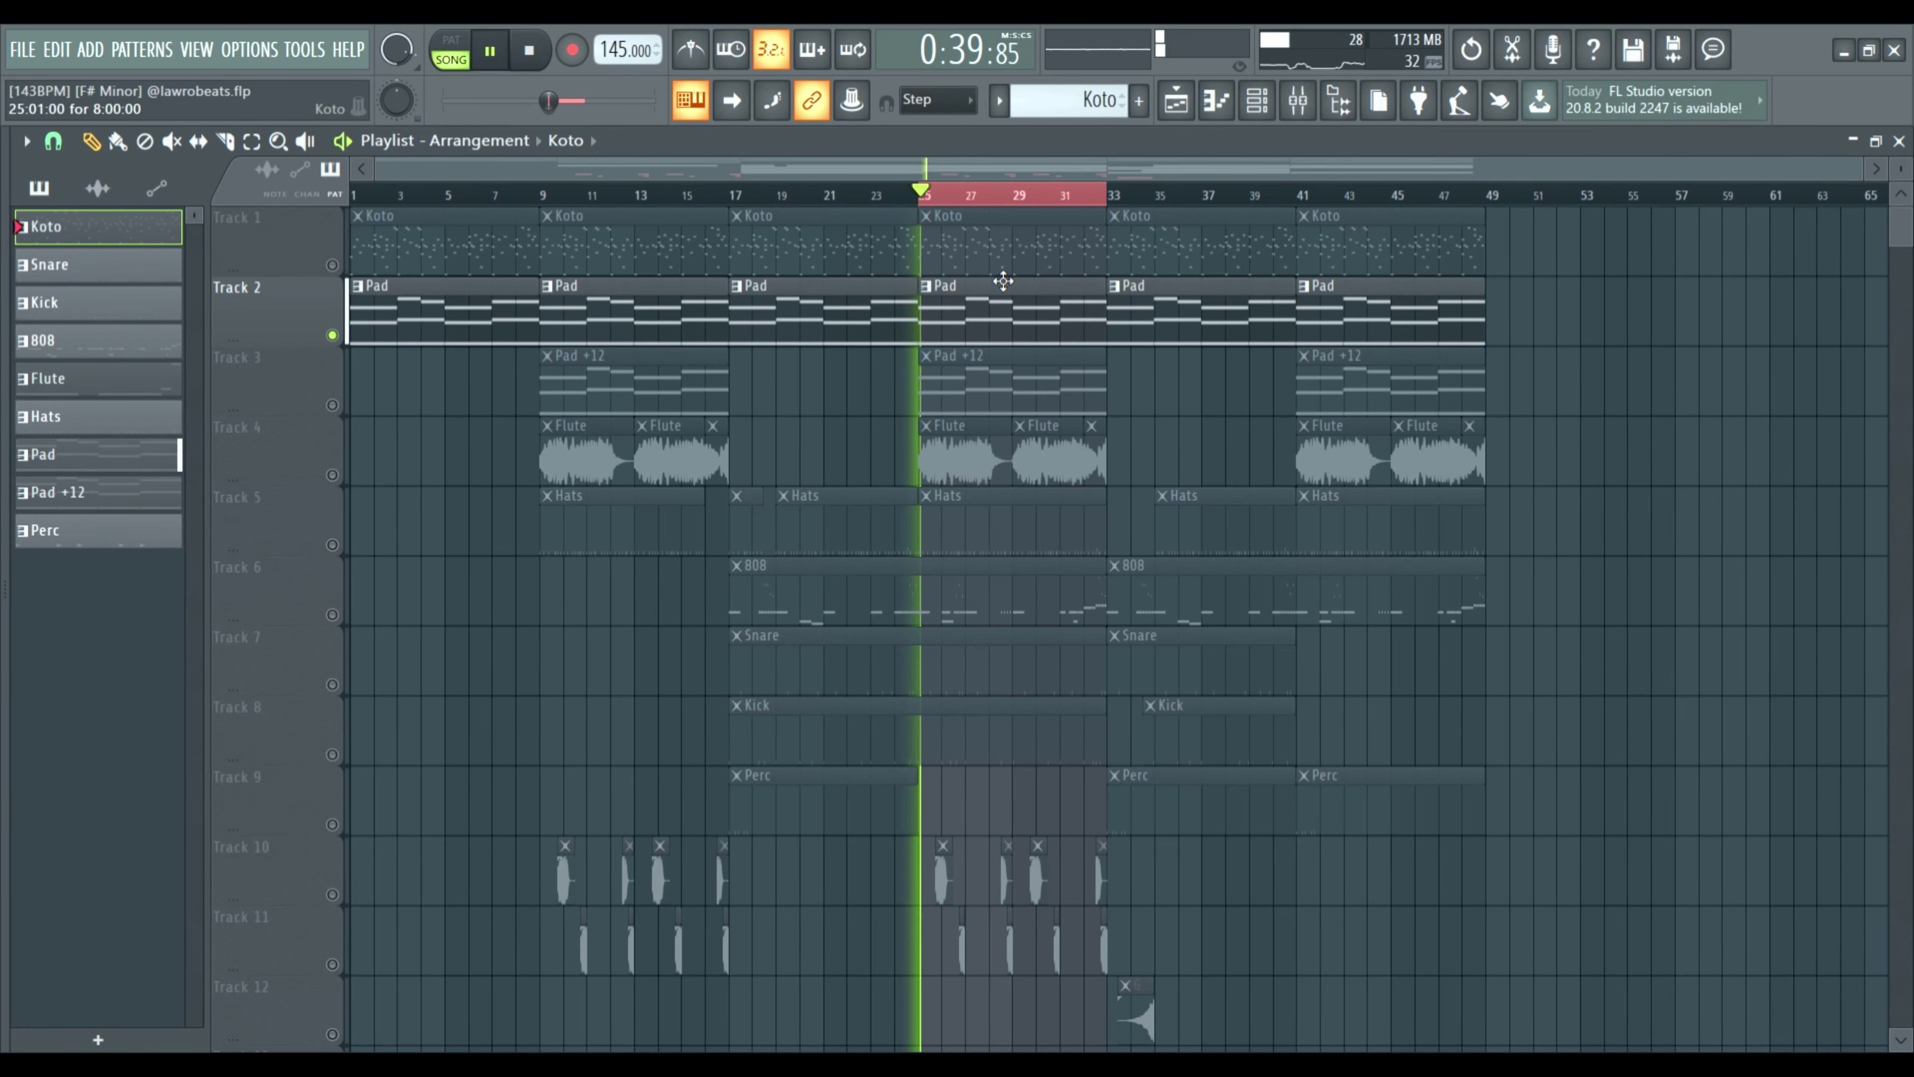
{"action": "double_click", "coordinate": [981, 325]}
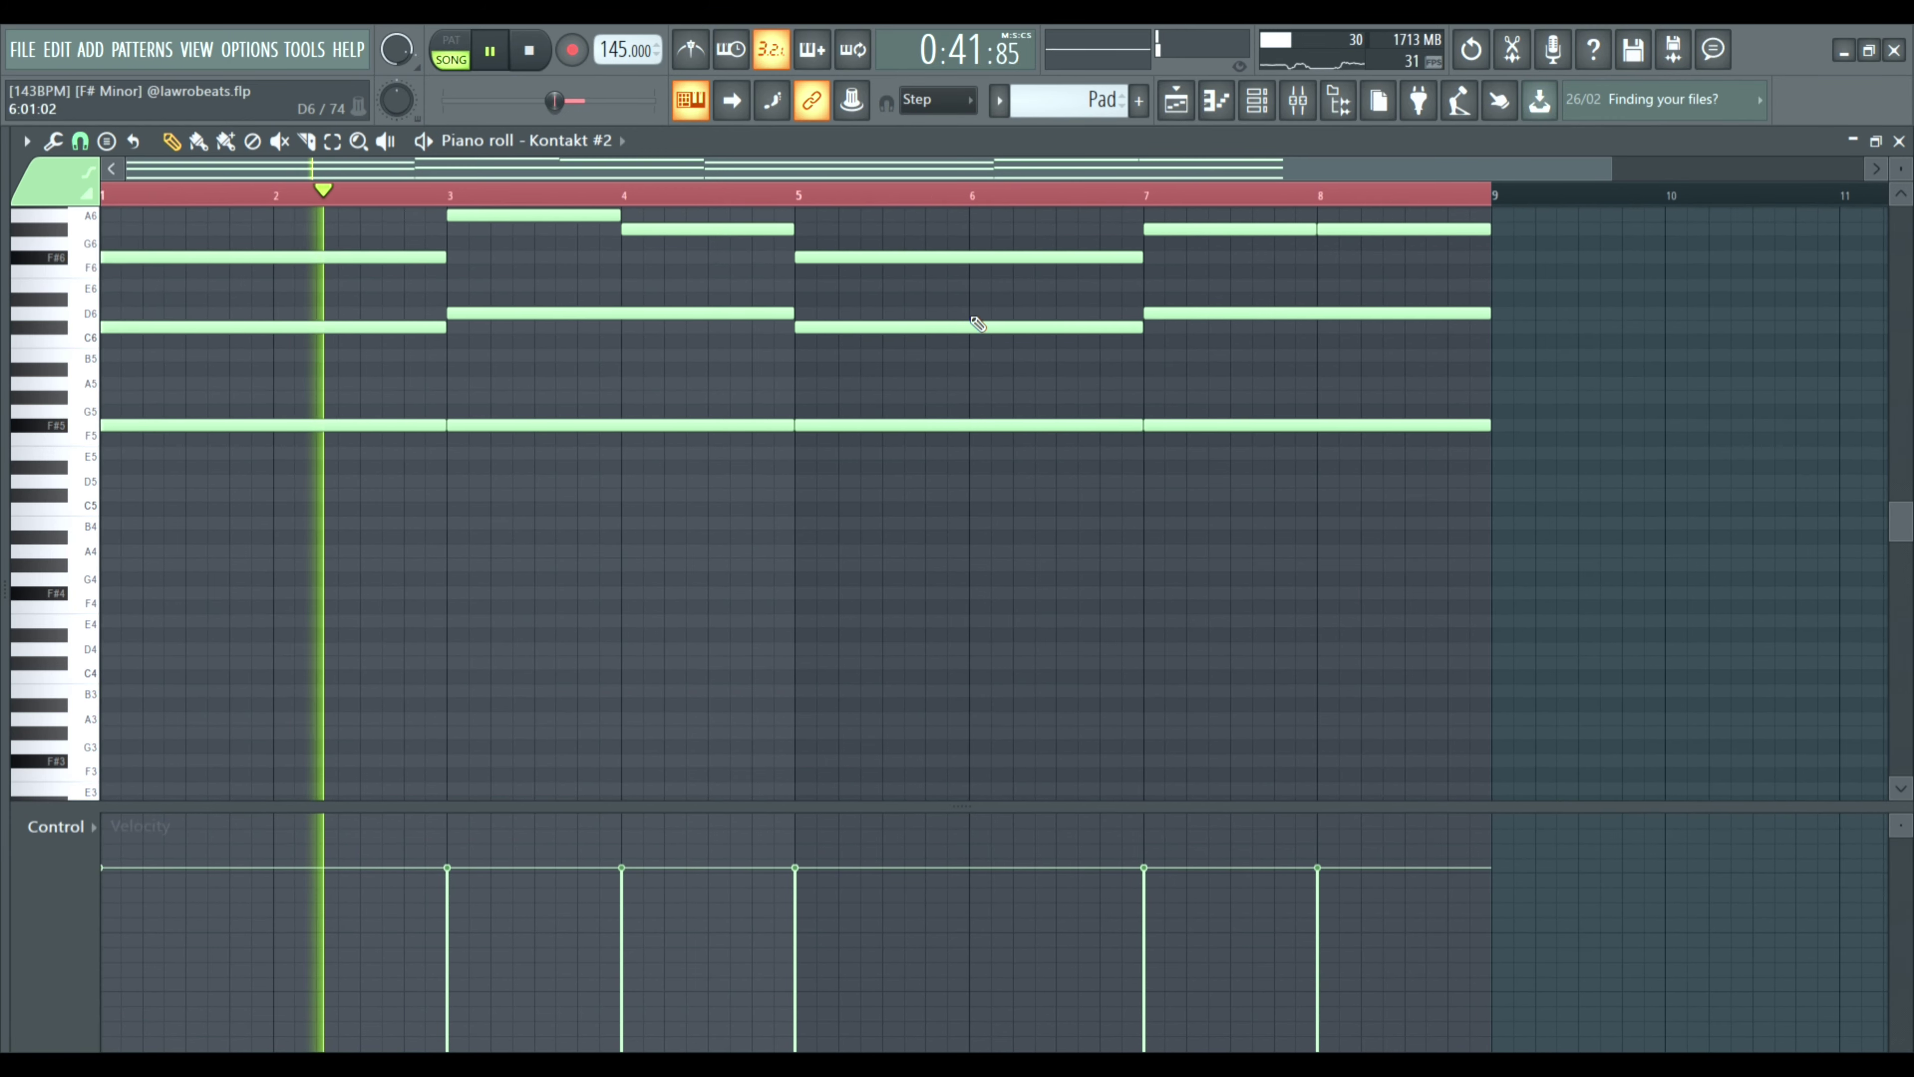
Inspect the Gross Beat volume envelope on mixer insert 2, then close the plugin.
{"action": "left_click", "coordinate": [1298, 100]}
{"action": "left_click", "coordinate": [223, 290]}
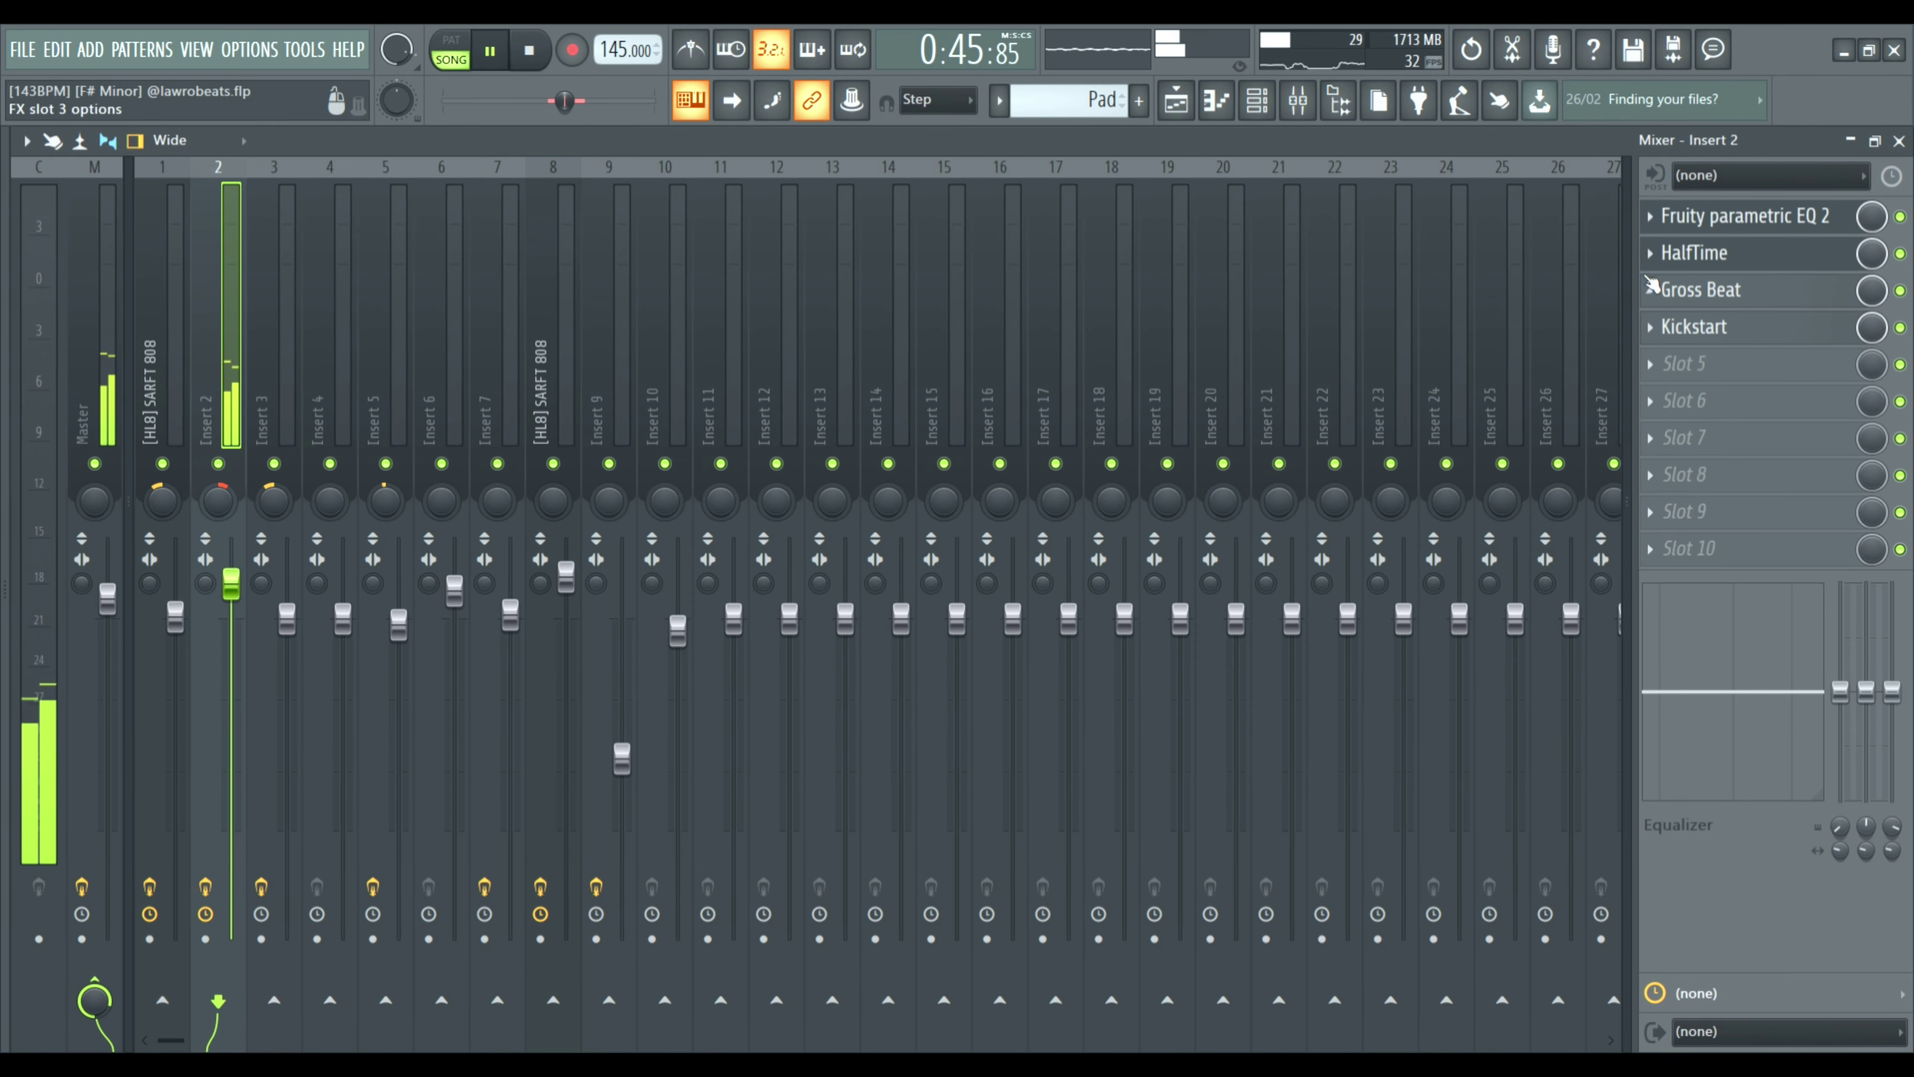
{"action": "left_click", "coordinate": [1712, 305]}
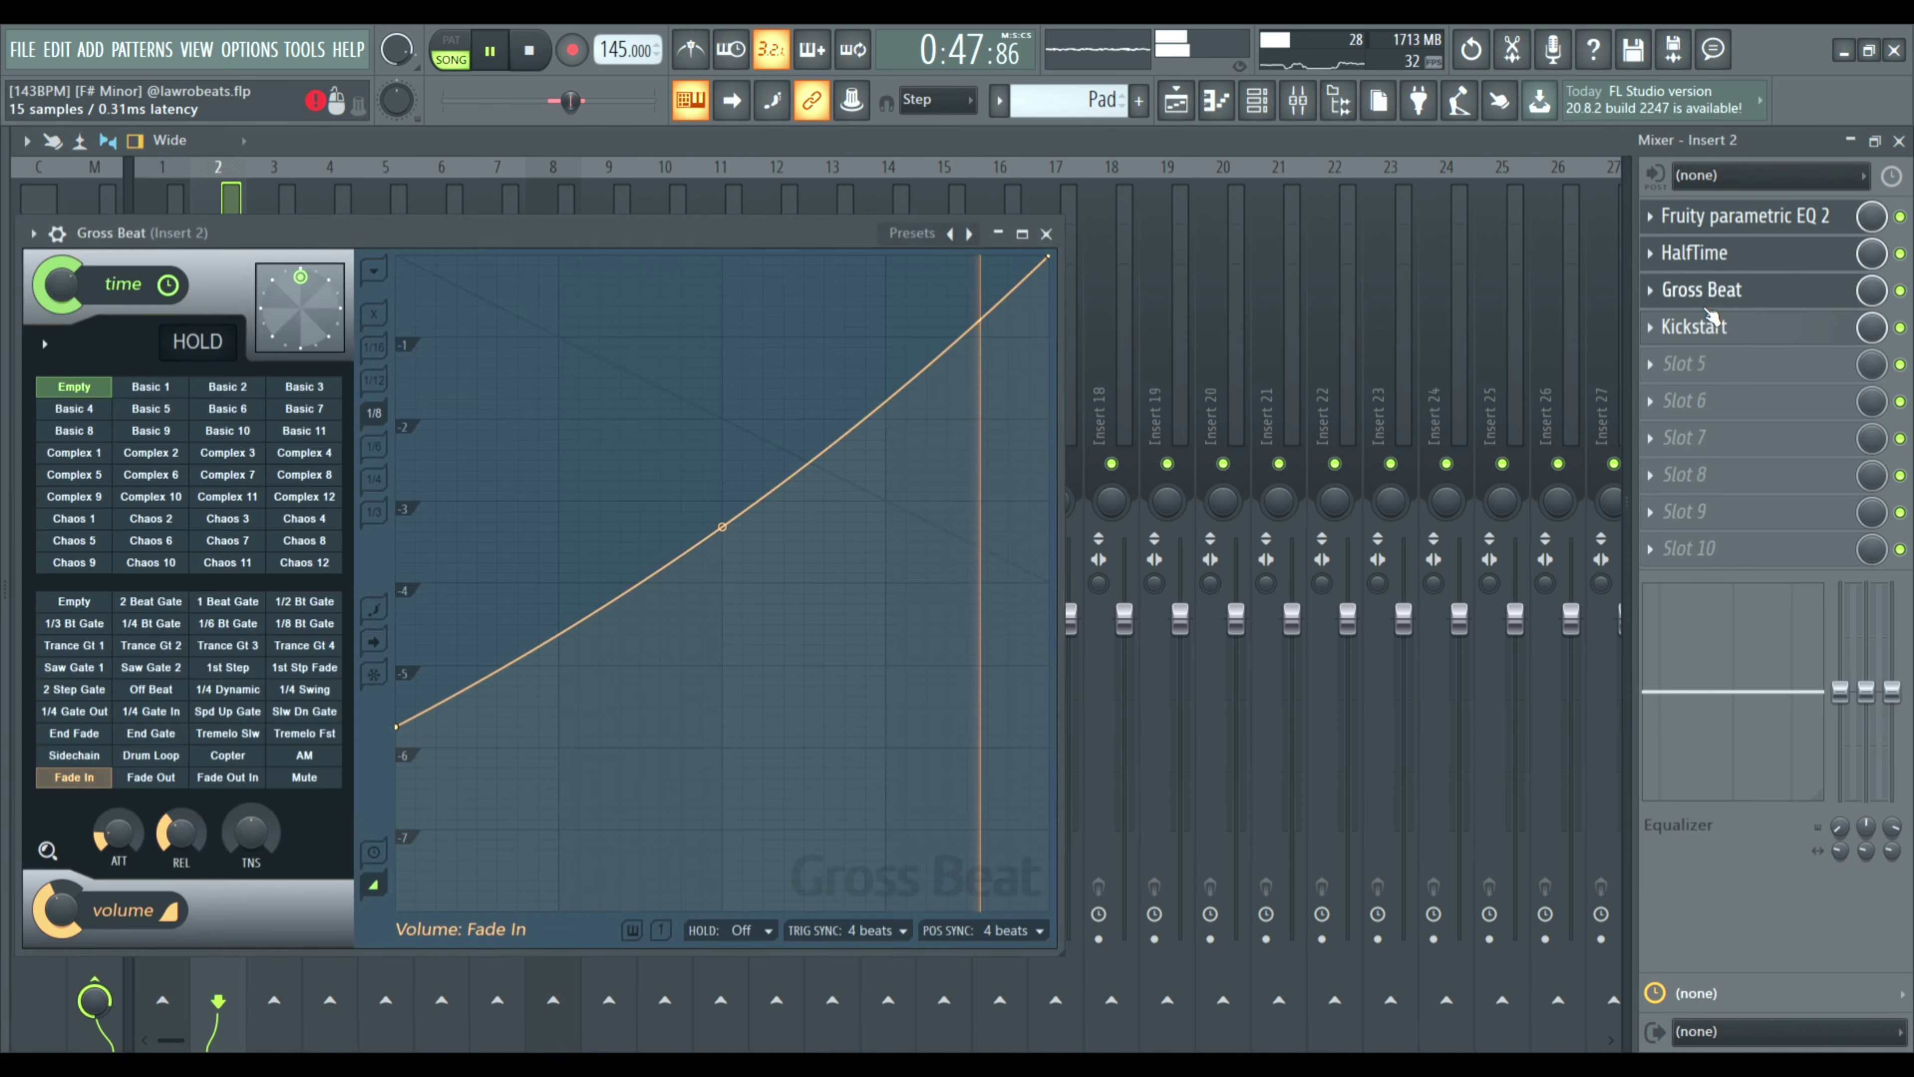
{"action": "left_click", "coordinate": [1713, 304]}
{"action": "left_click", "coordinate": [1711, 306]}
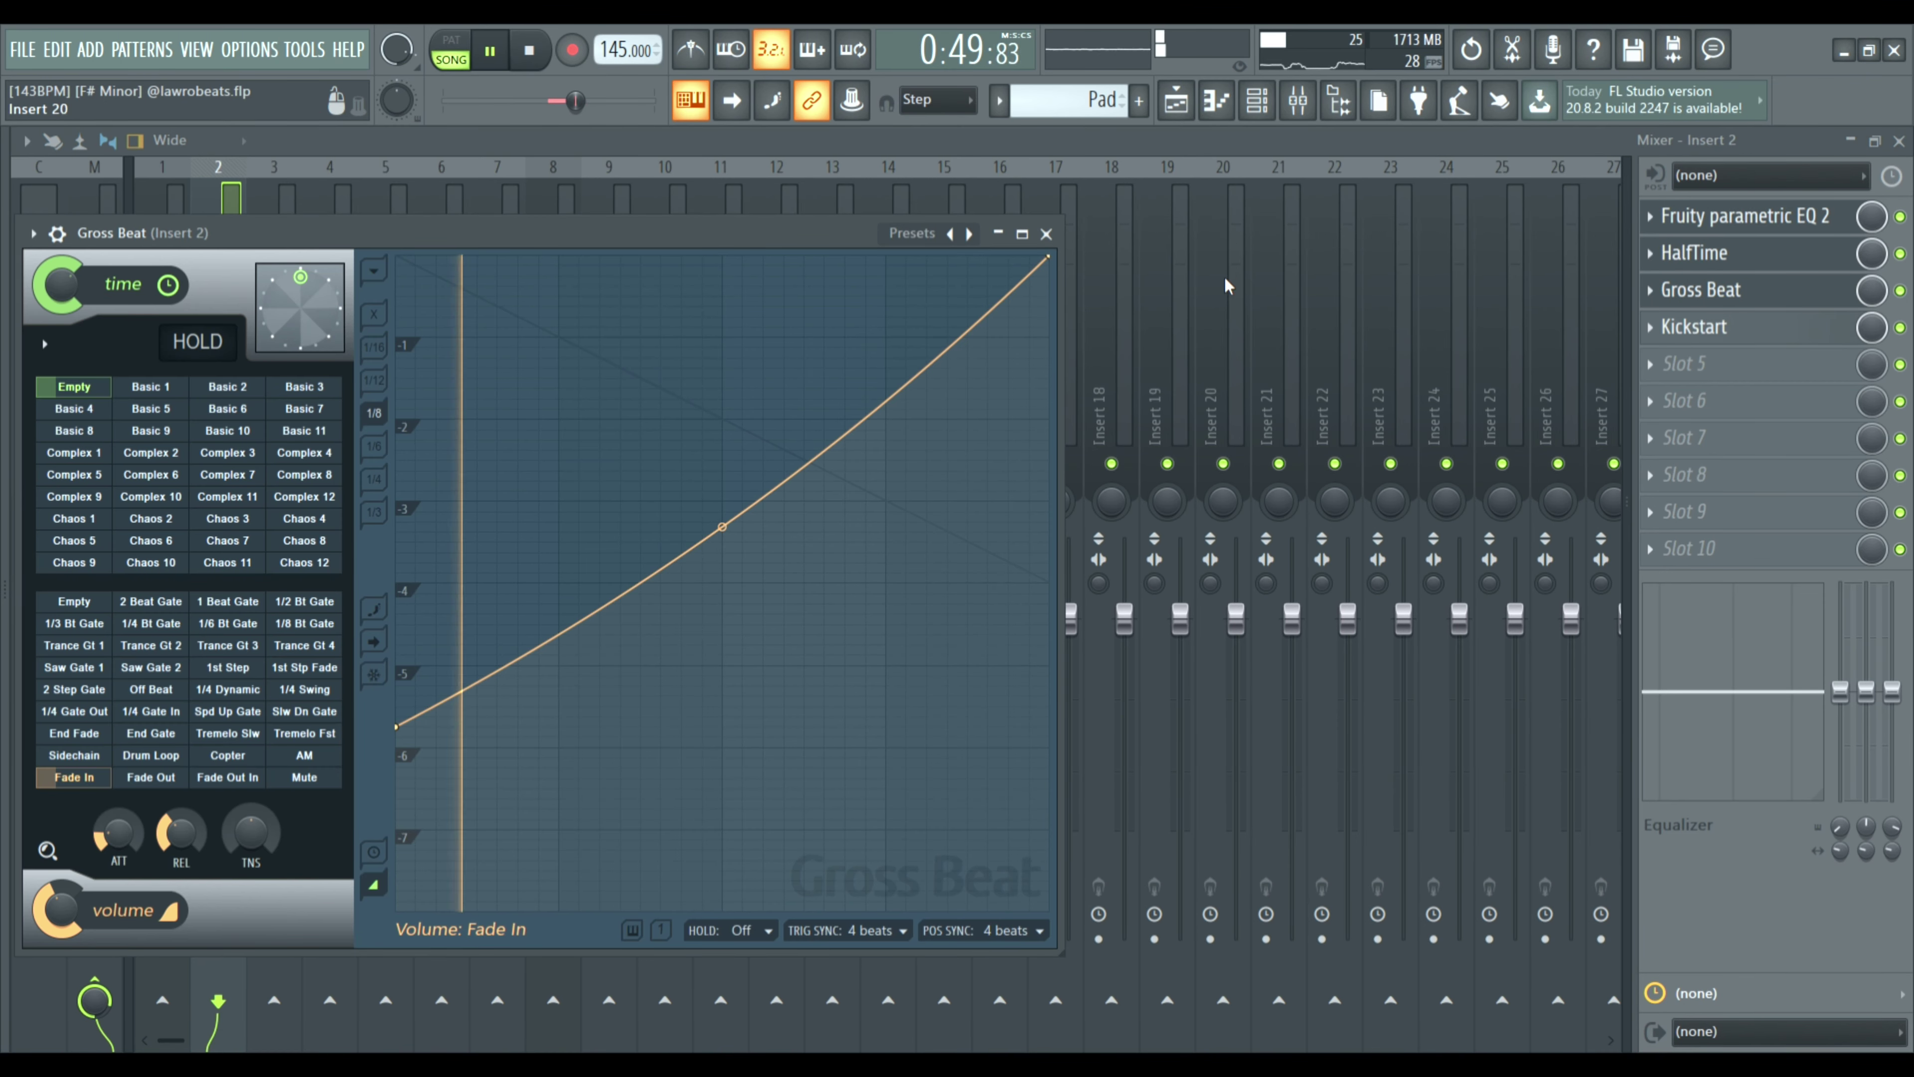
{"action": "left_click", "coordinate": [1047, 234]}
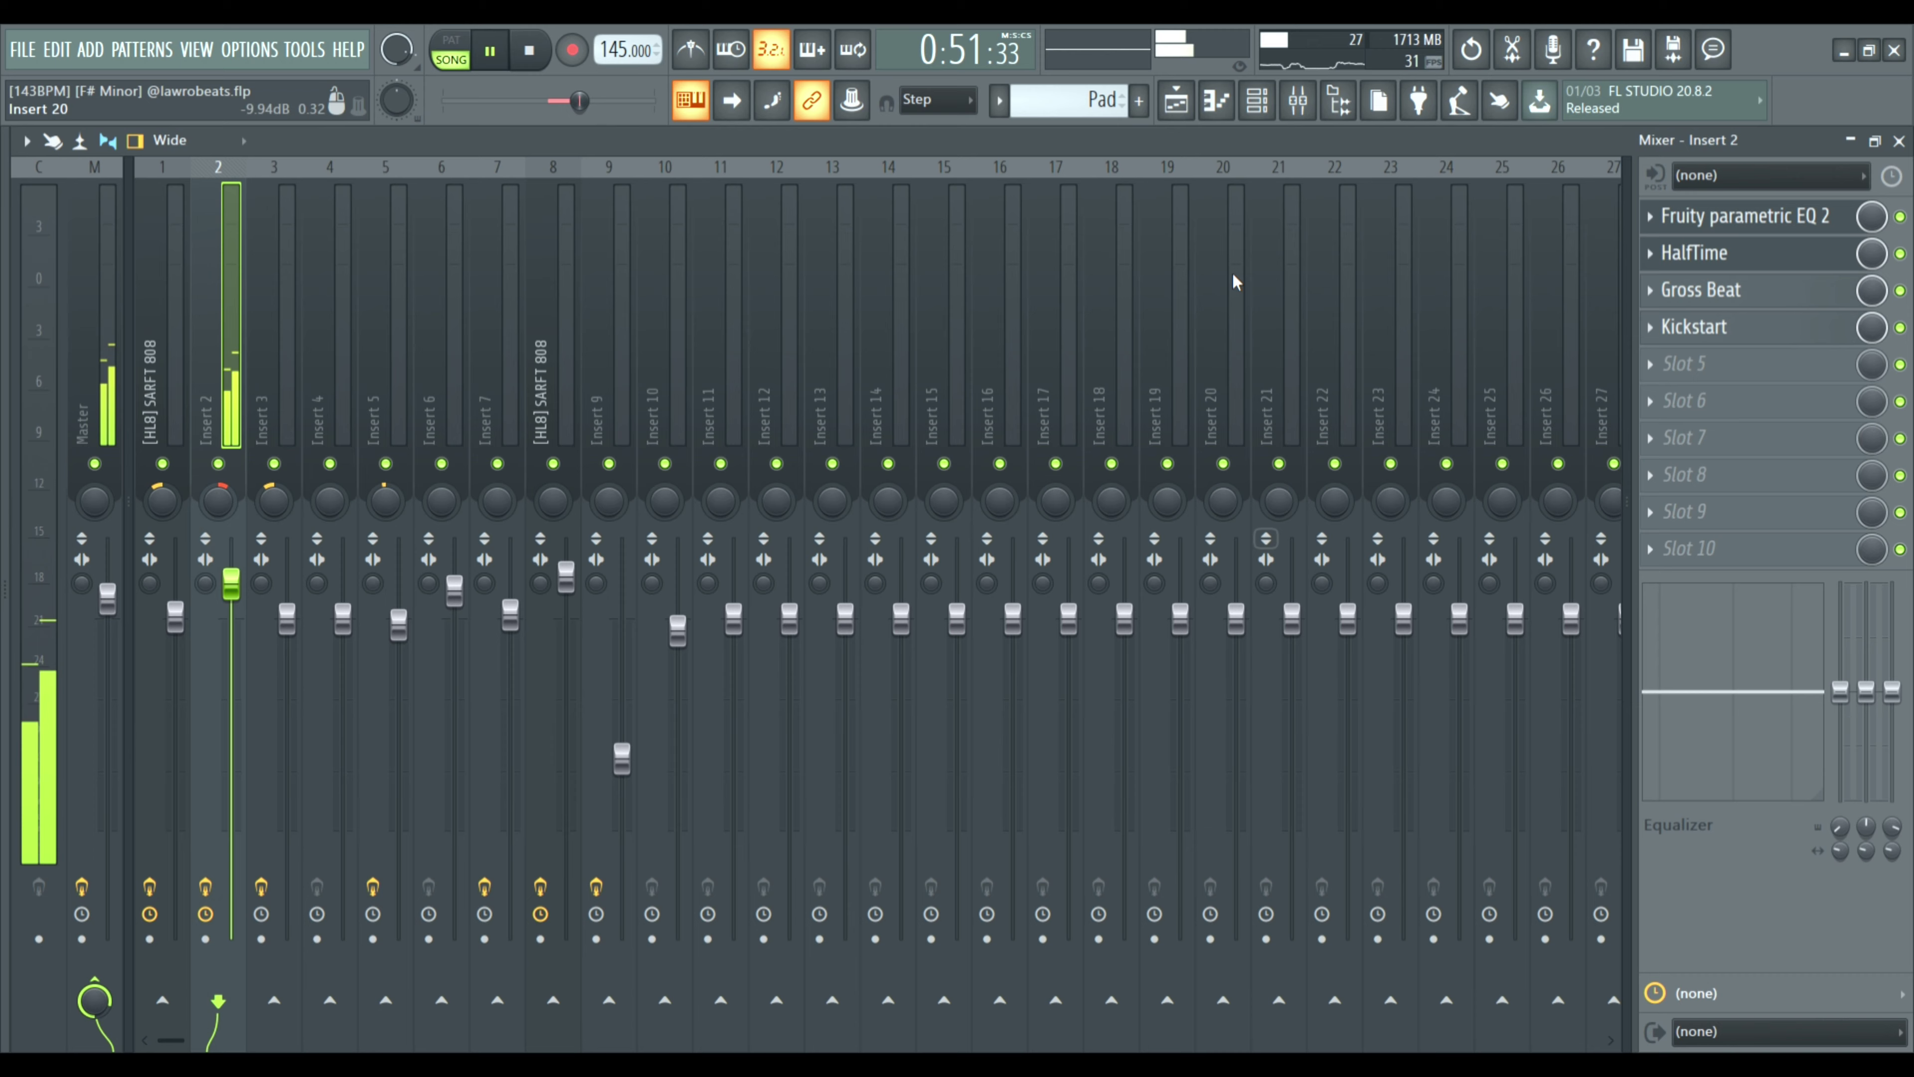
Solo the Pad +12 track in the playlist and view all notes of its bar 25 clip in the piano roll.
{"action": "left_click", "coordinate": [1177, 104]}
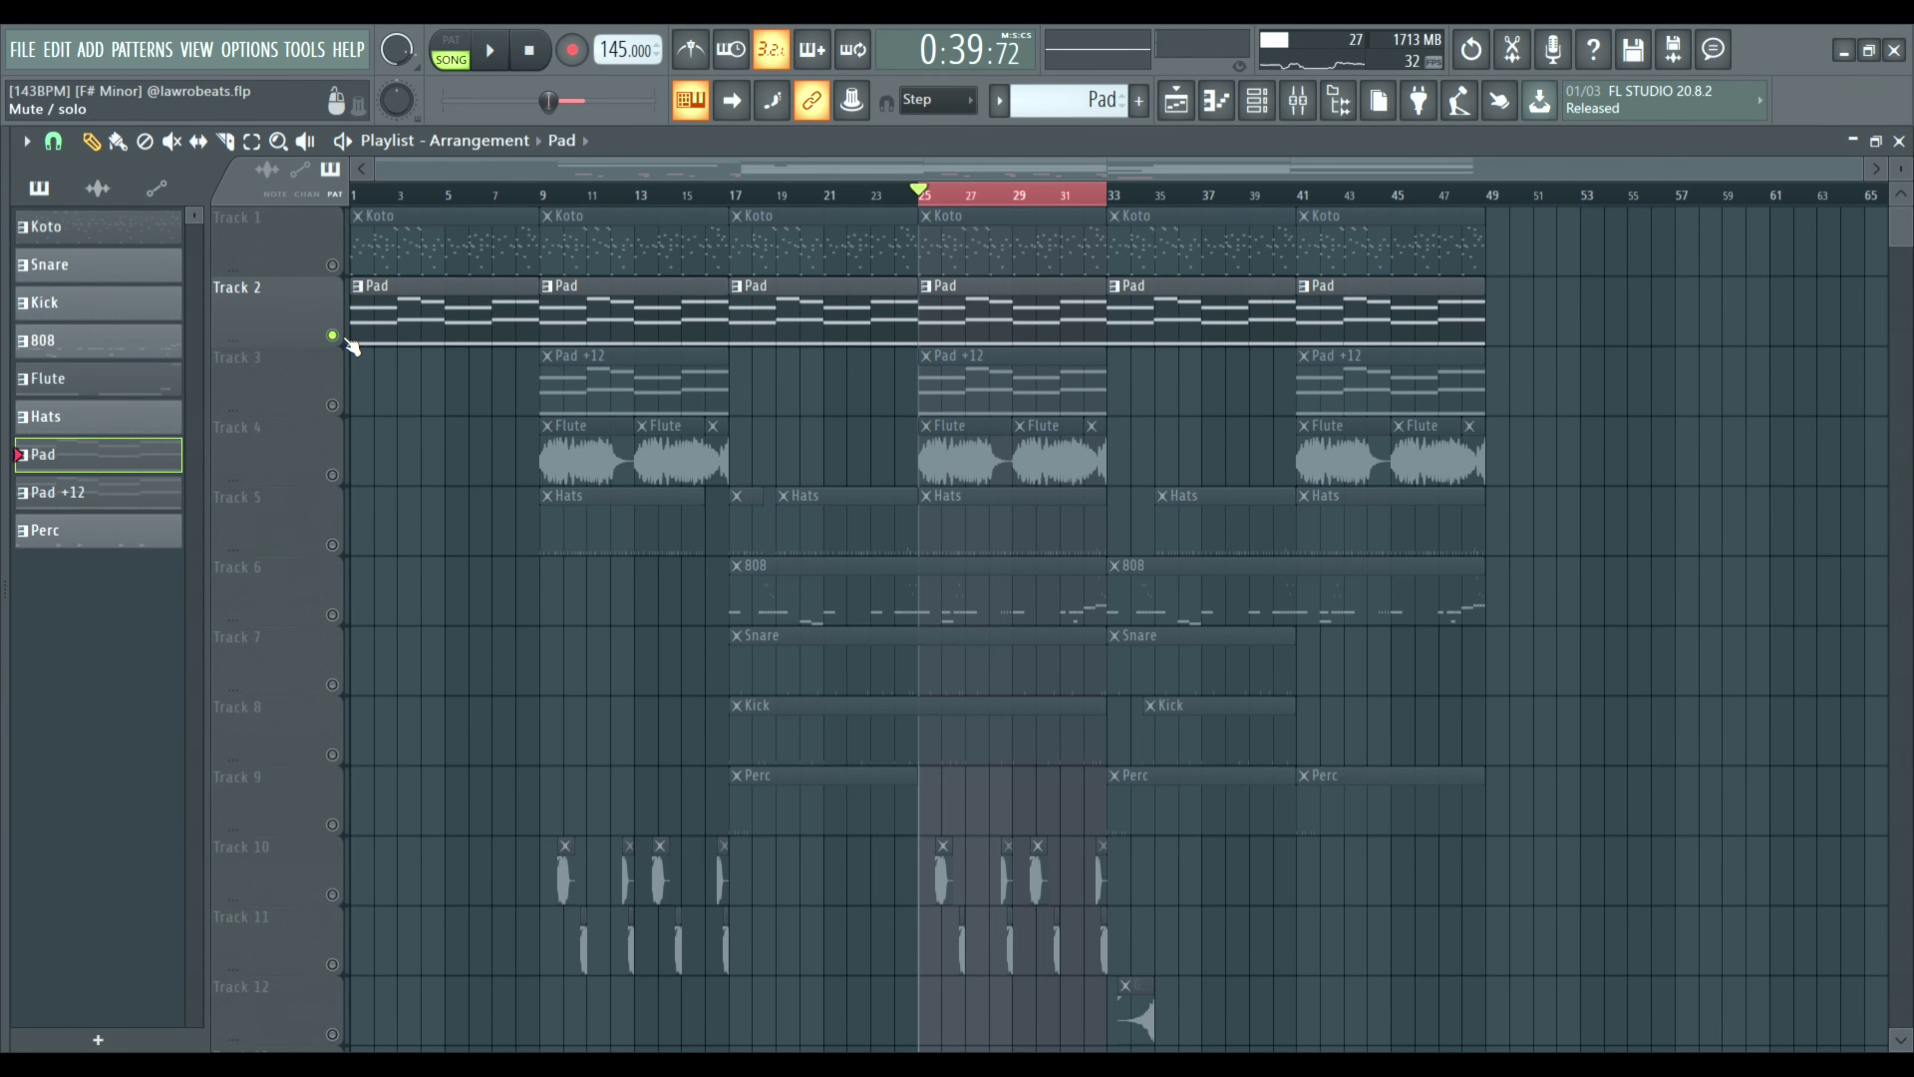
{"action": "left_click", "coordinate": [333, 406]}
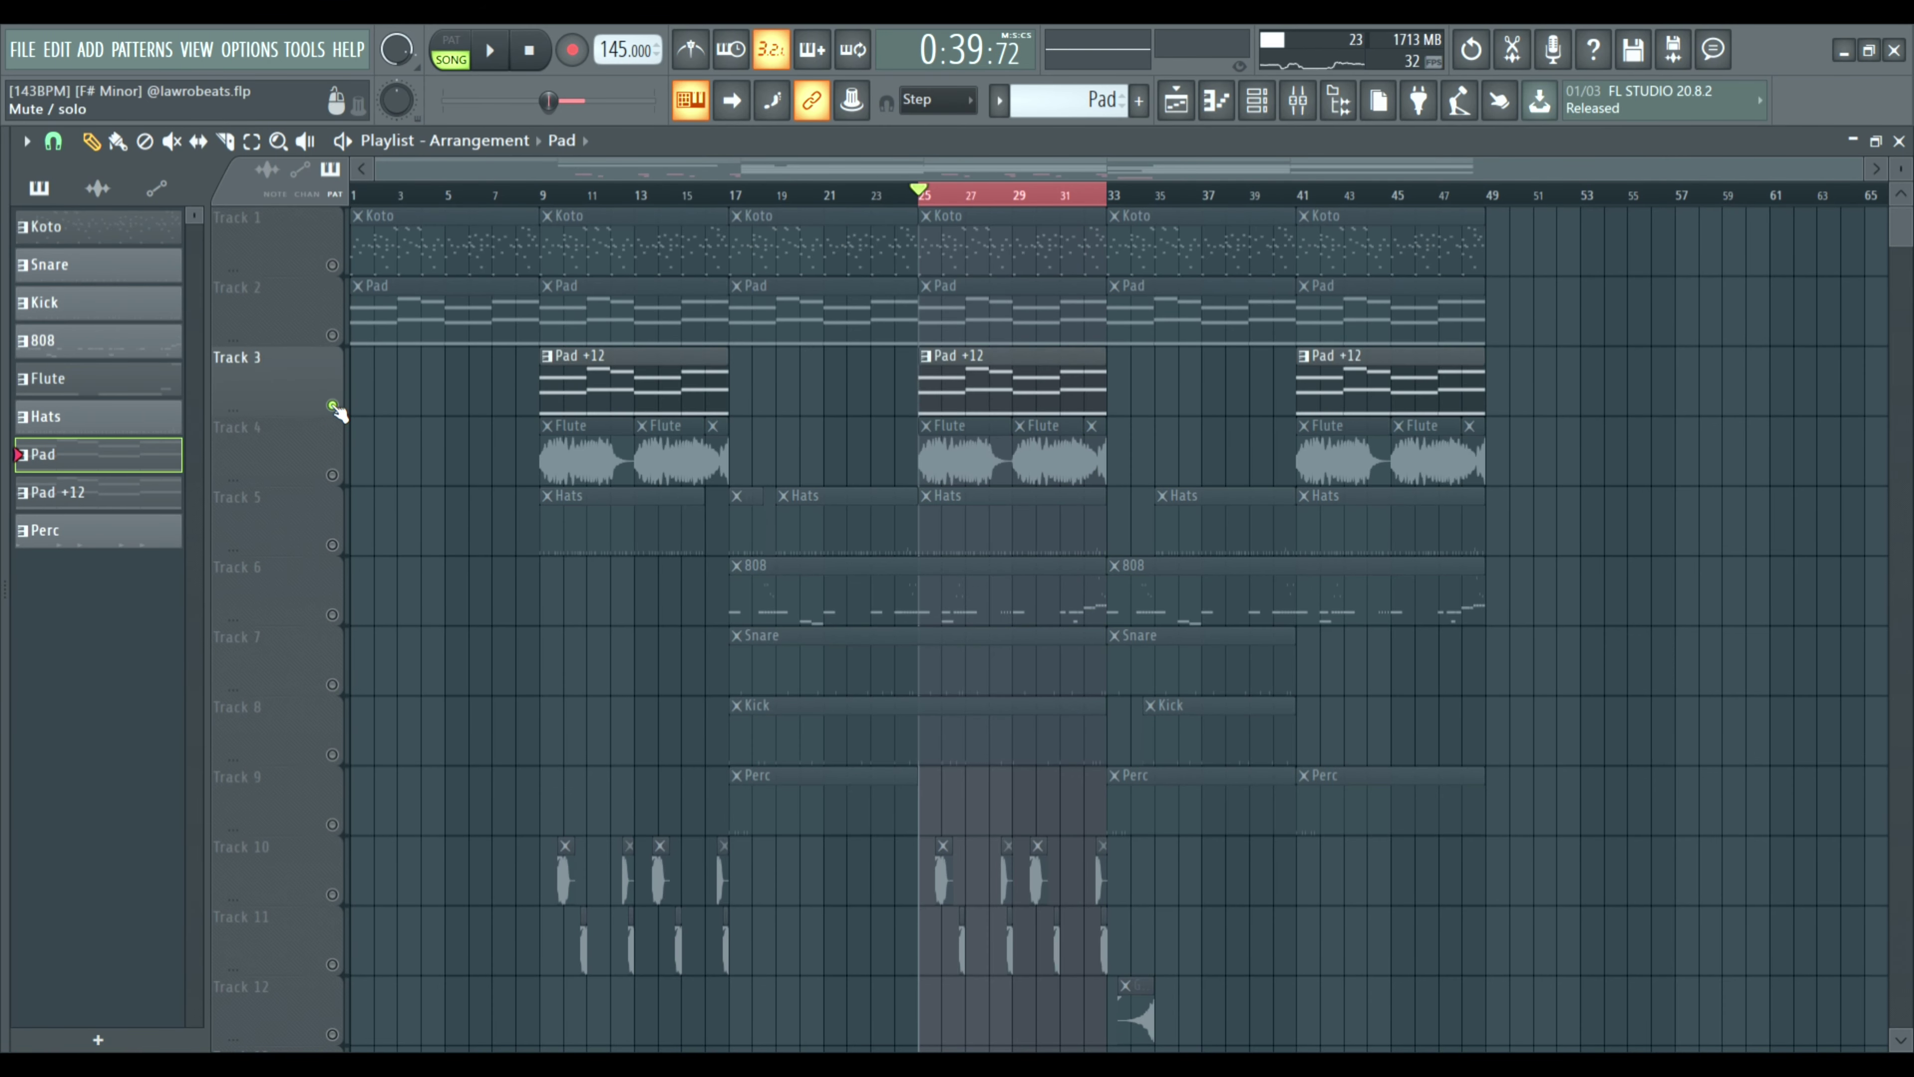
{"action": "double_click", "coordinate": [965, 379]}
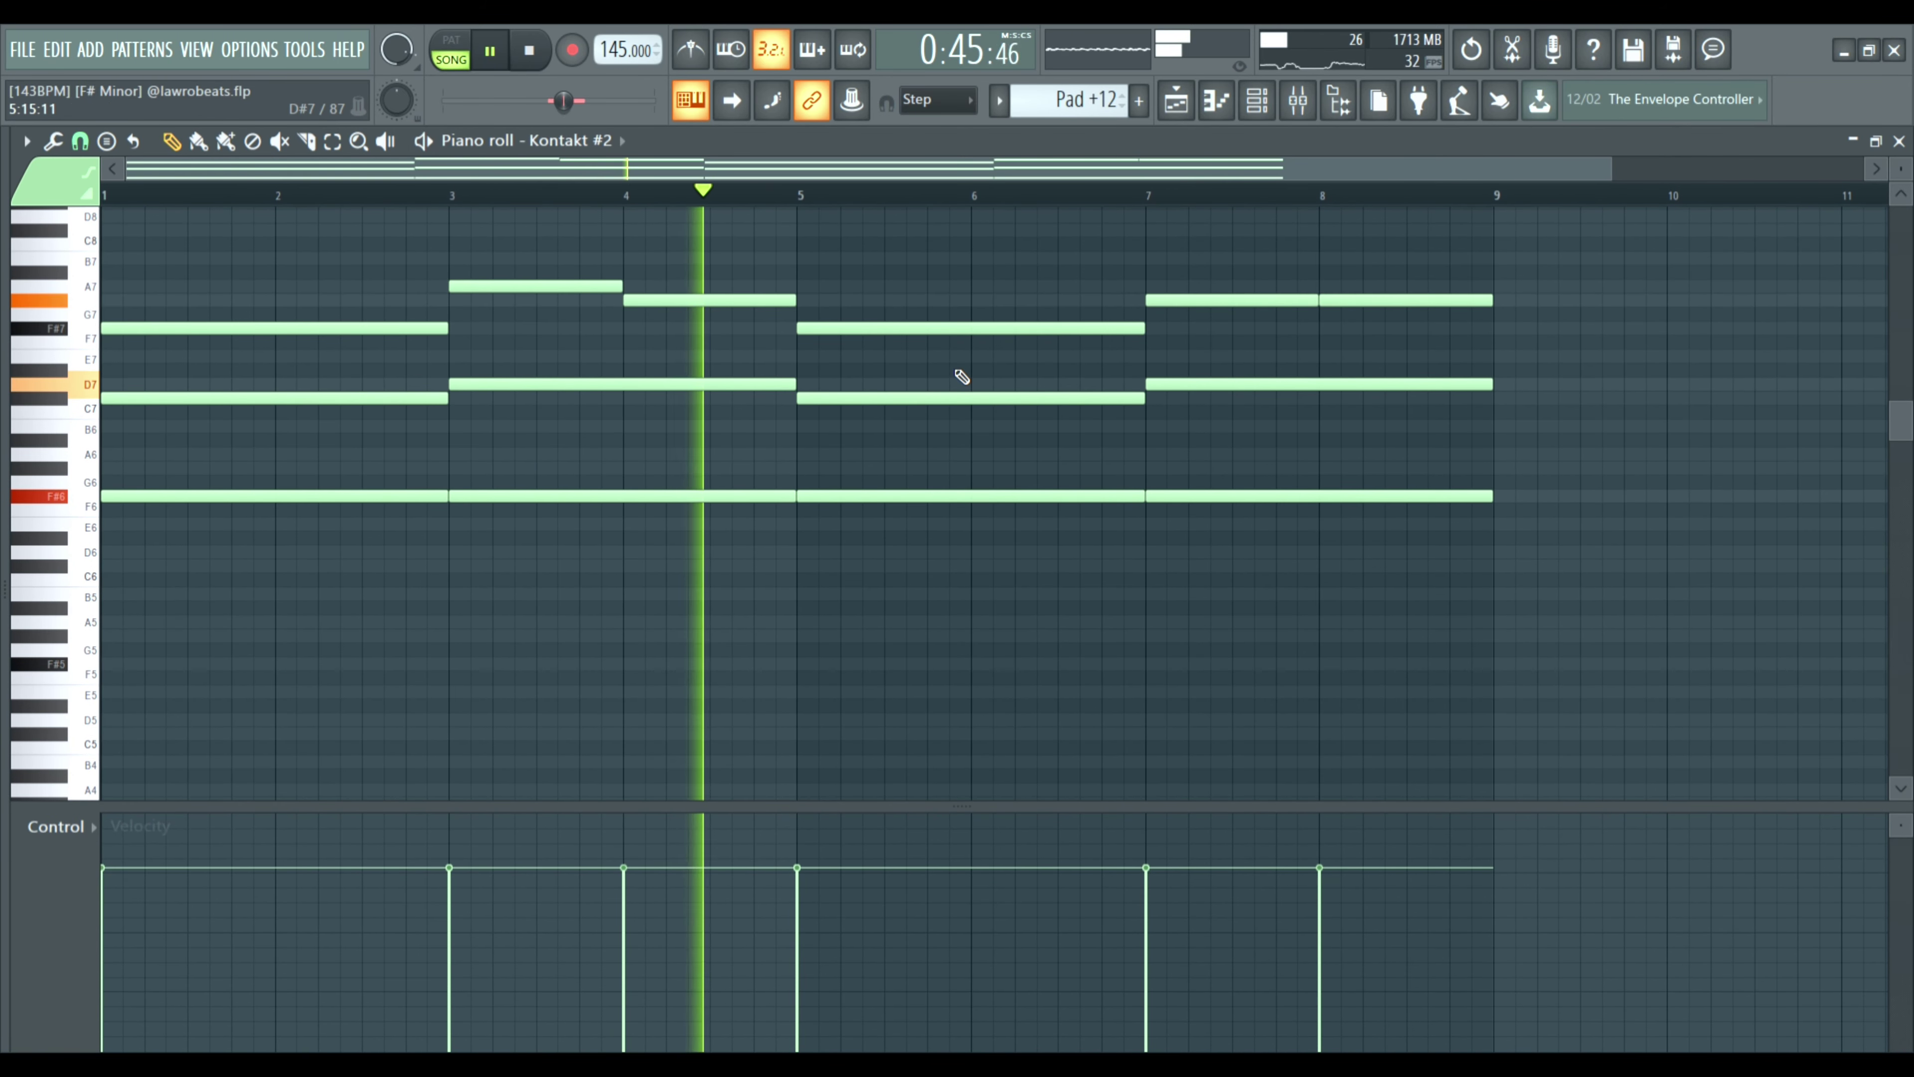
{"action": "scroll", "coordinate": [962, 376], "scroll_direction": "down", "scroll_amount": 1, "text": "ctrl"}
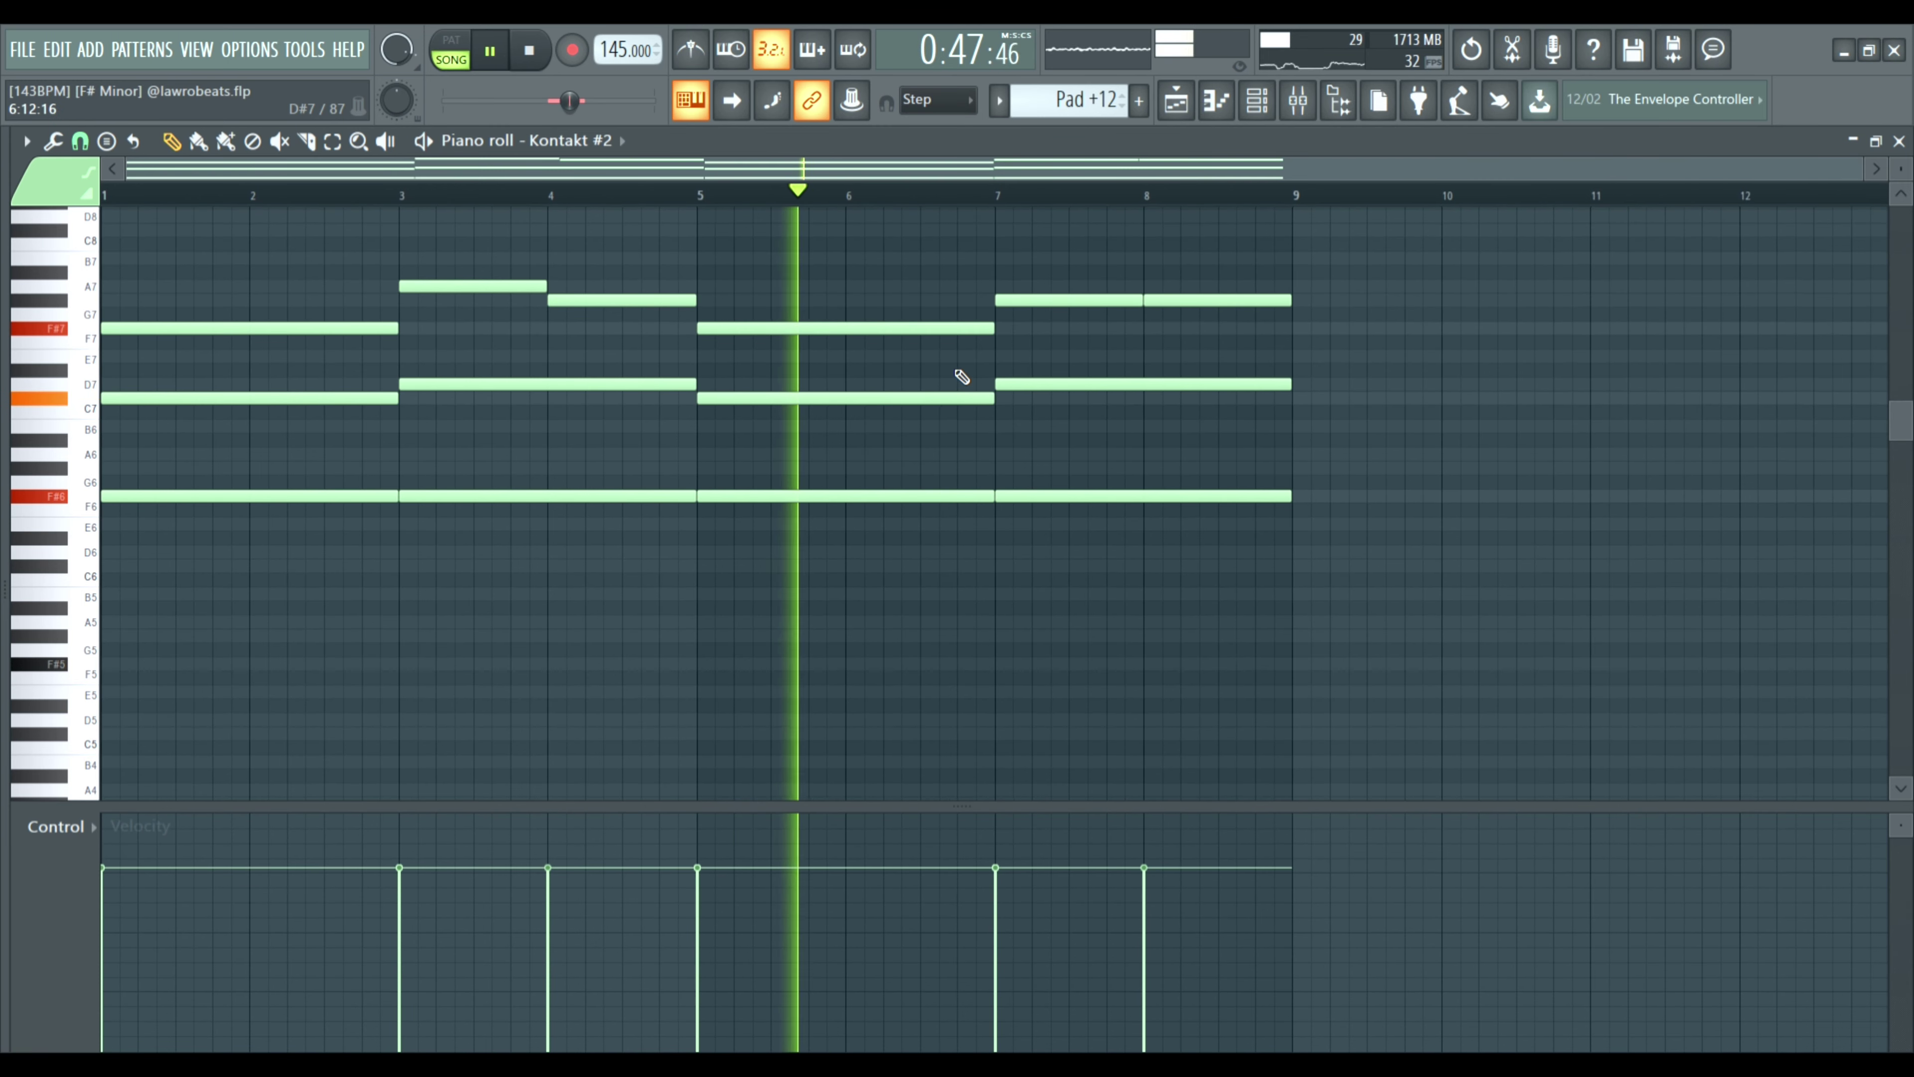
Return to the playlist, mute the Pad +12 track and unmute the Flute track.
{"action": "left_click", "coordinate": [1180, 104]}
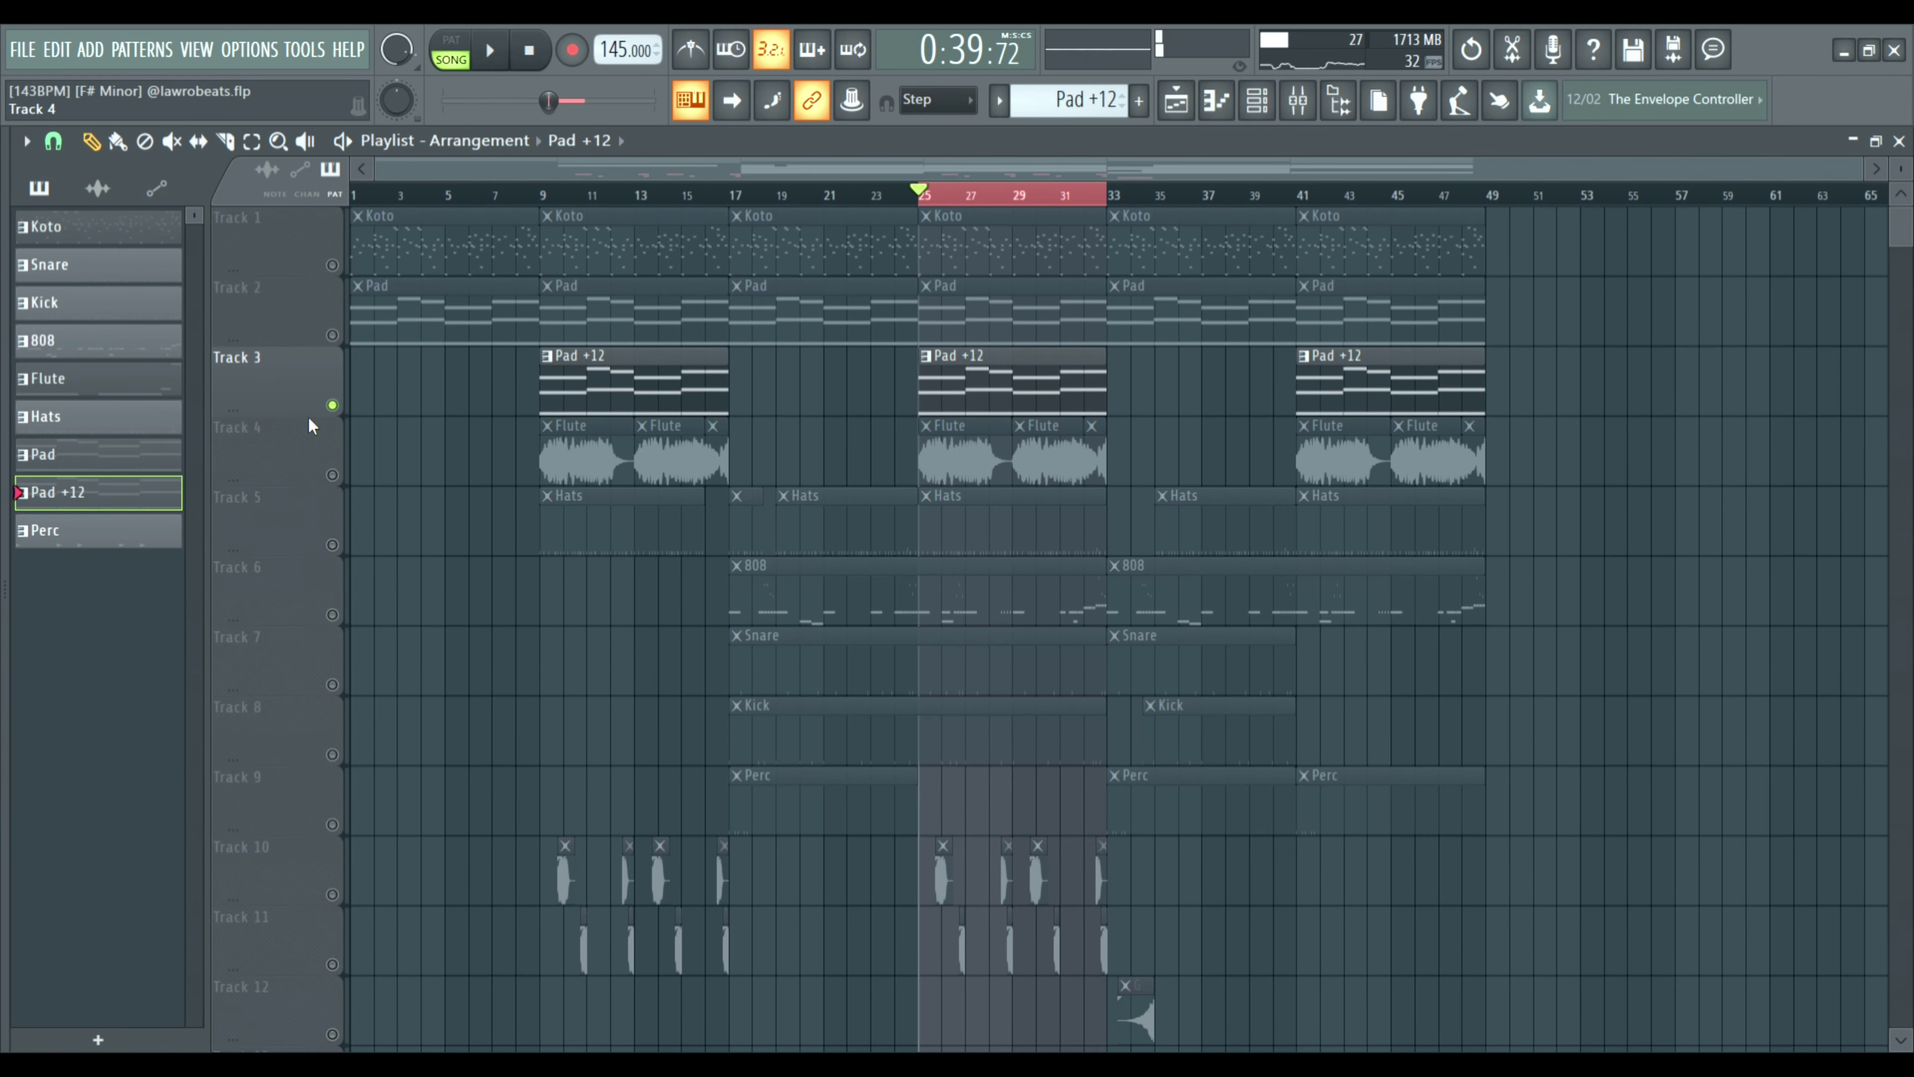
{"action": "left_click", "coordinate": [333, 406]}
{"action": "left_click", "coordinate": [332, 475]}
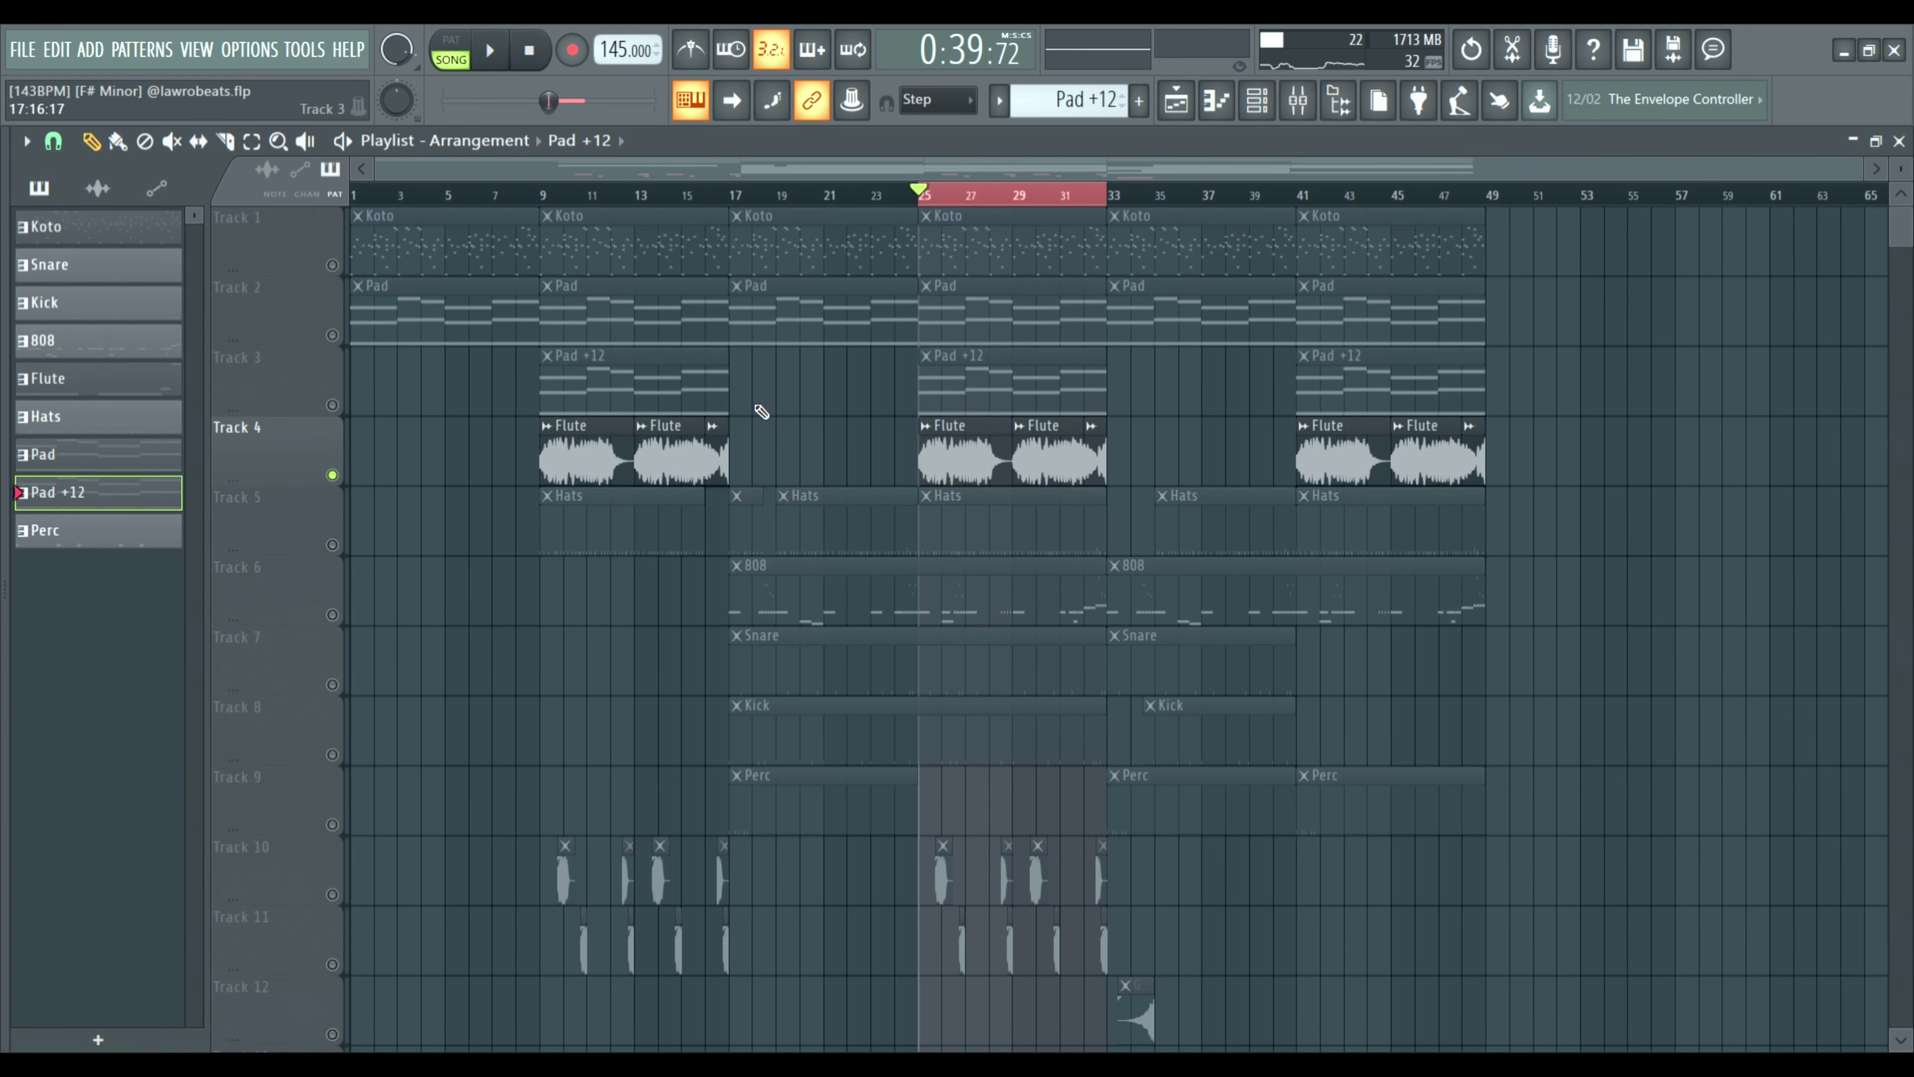
Examine the Fruity Reeverb 2, PanCake2 and Fruity parametric EQ 2 settings on mixer insert 3 while the flute plays.
{"action": "left_click", "coordinate": [1297, 99]}
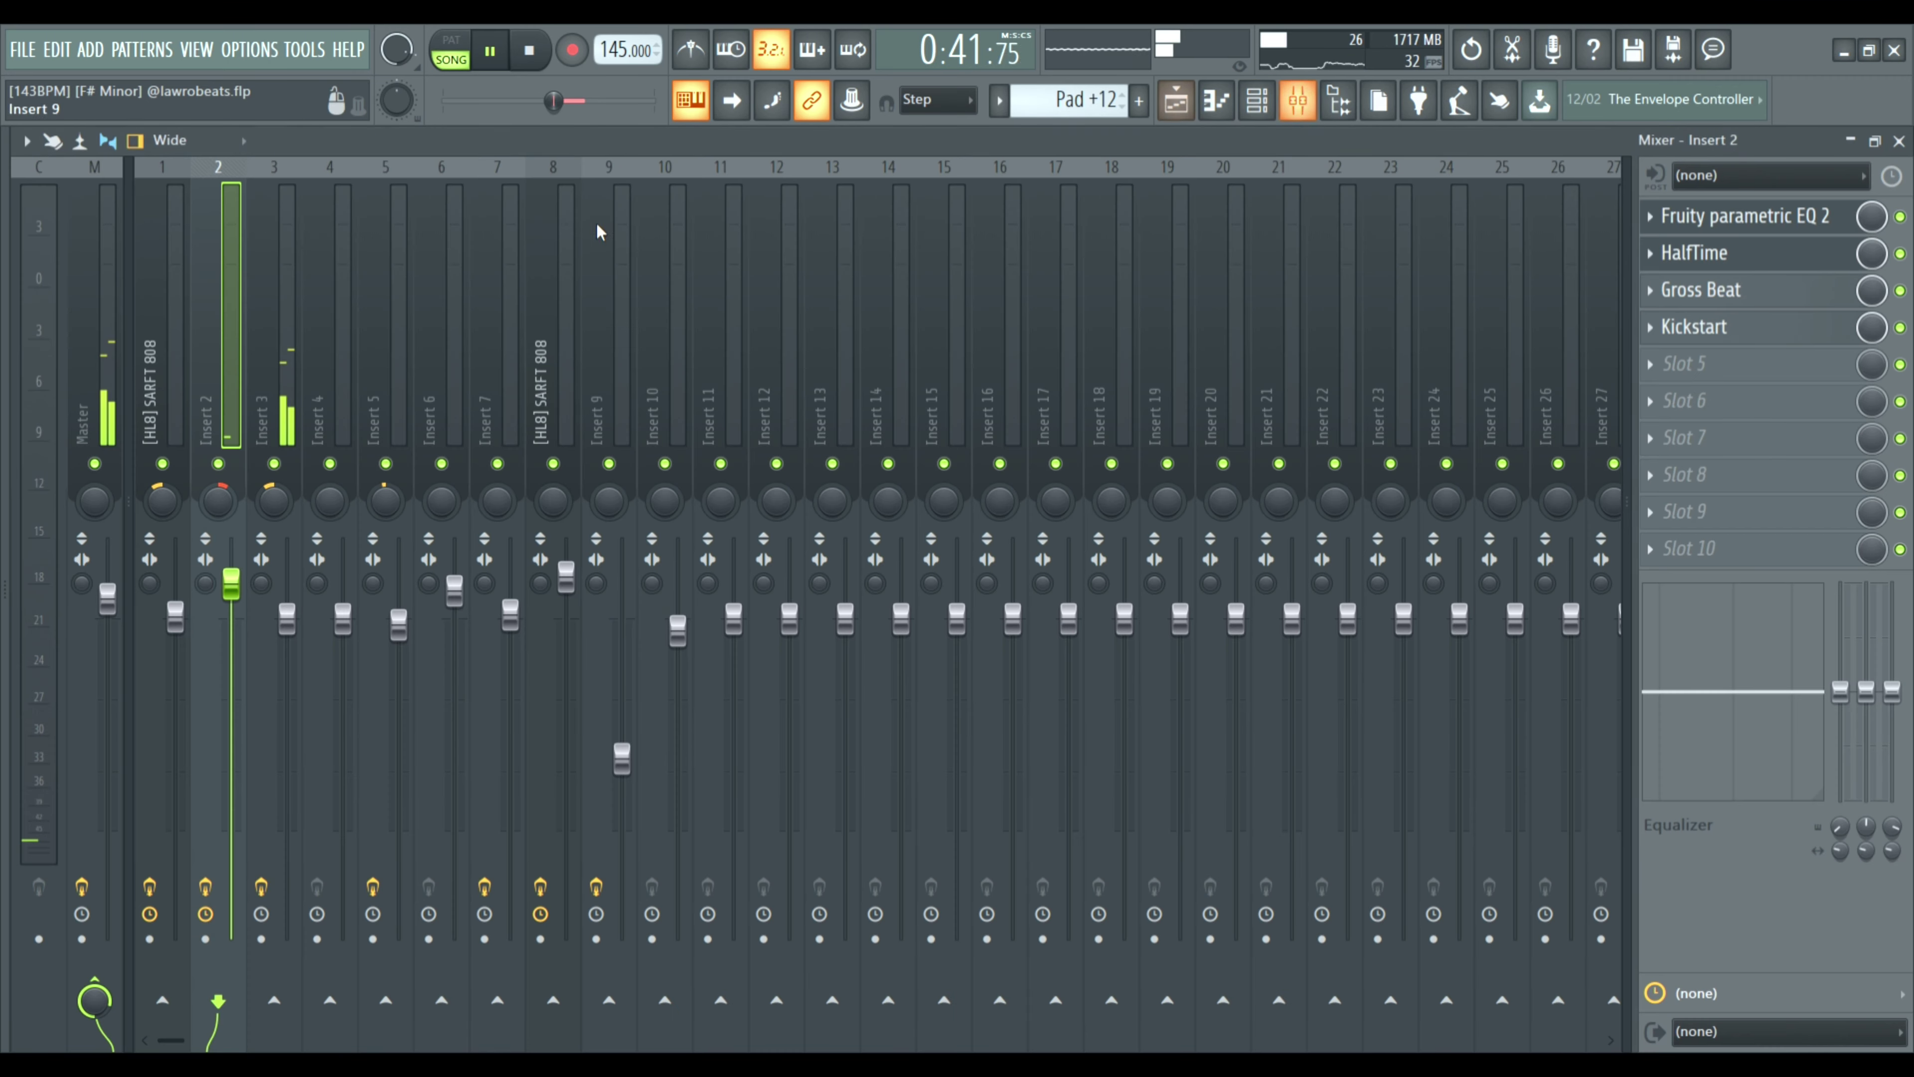
{"action": "key", "text": "Right"}
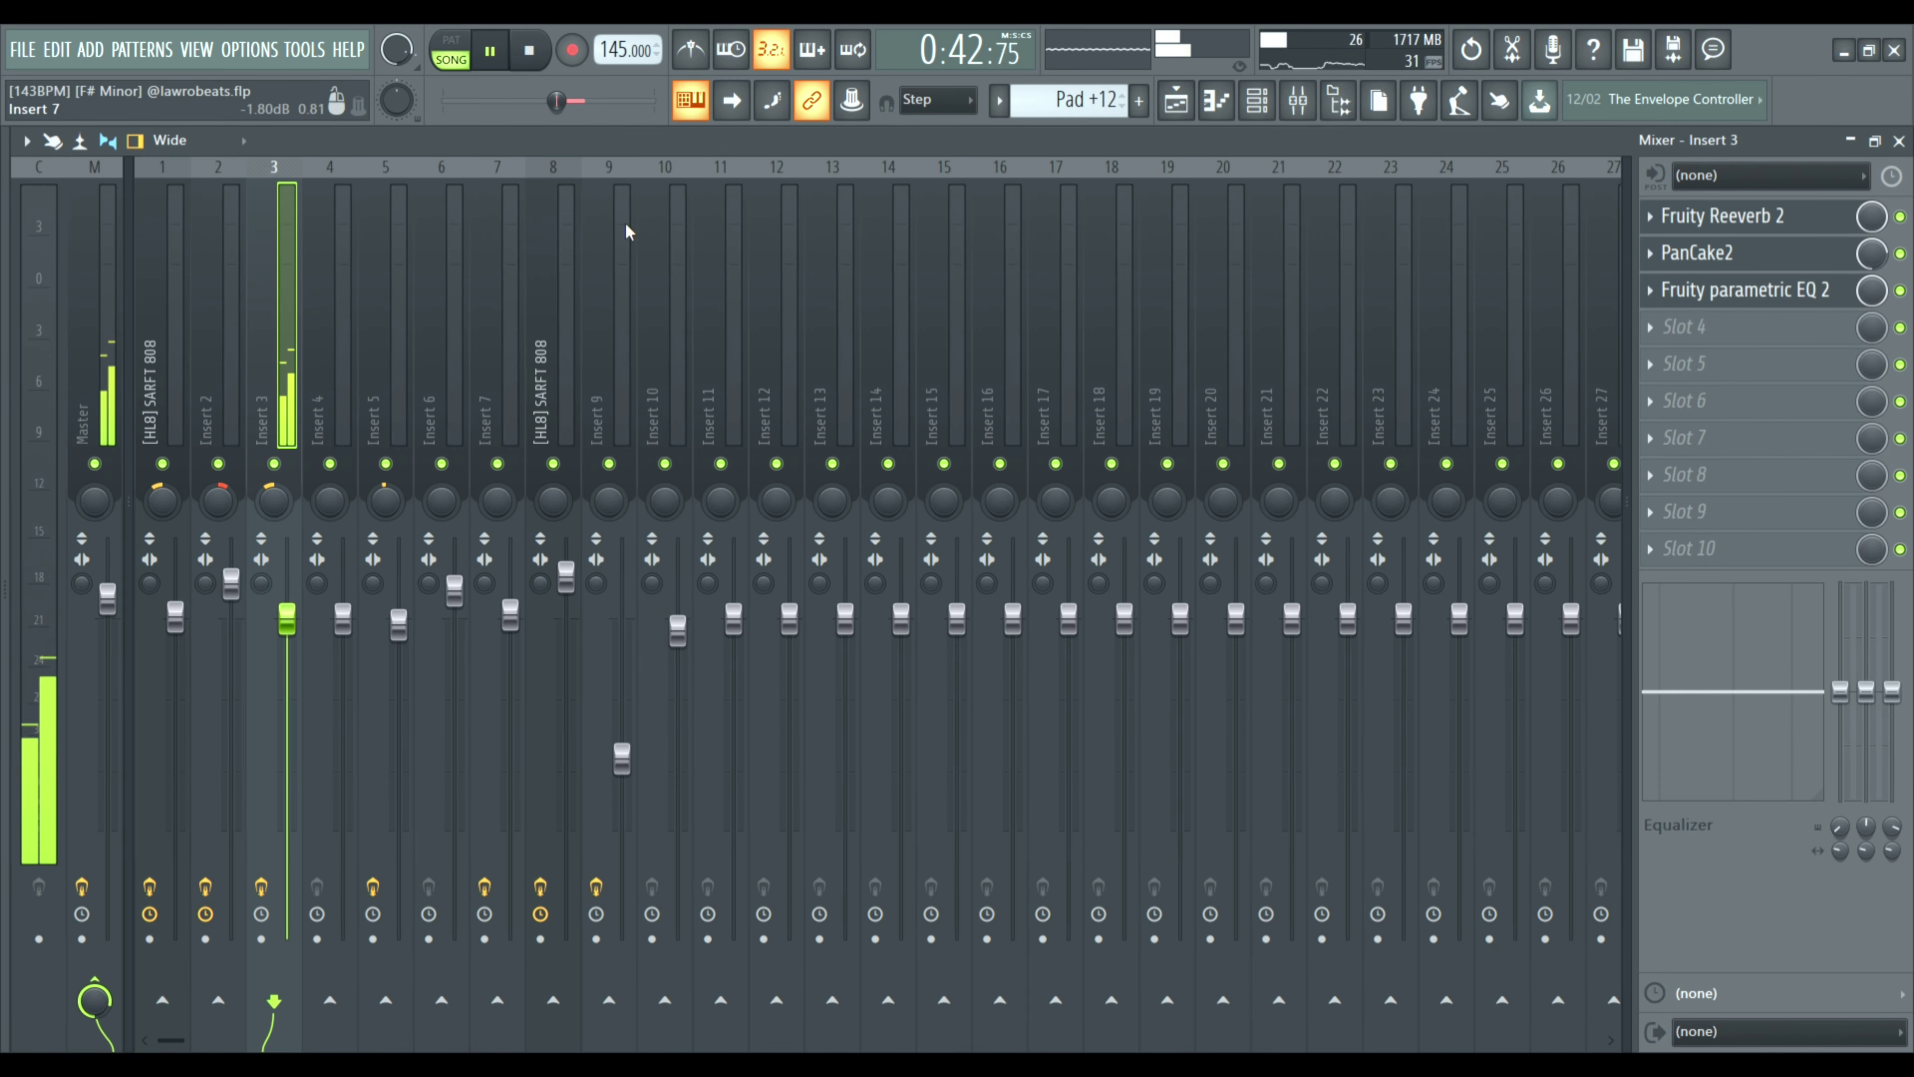
{"action": "left_click", "coordinate": [1695, 232]}
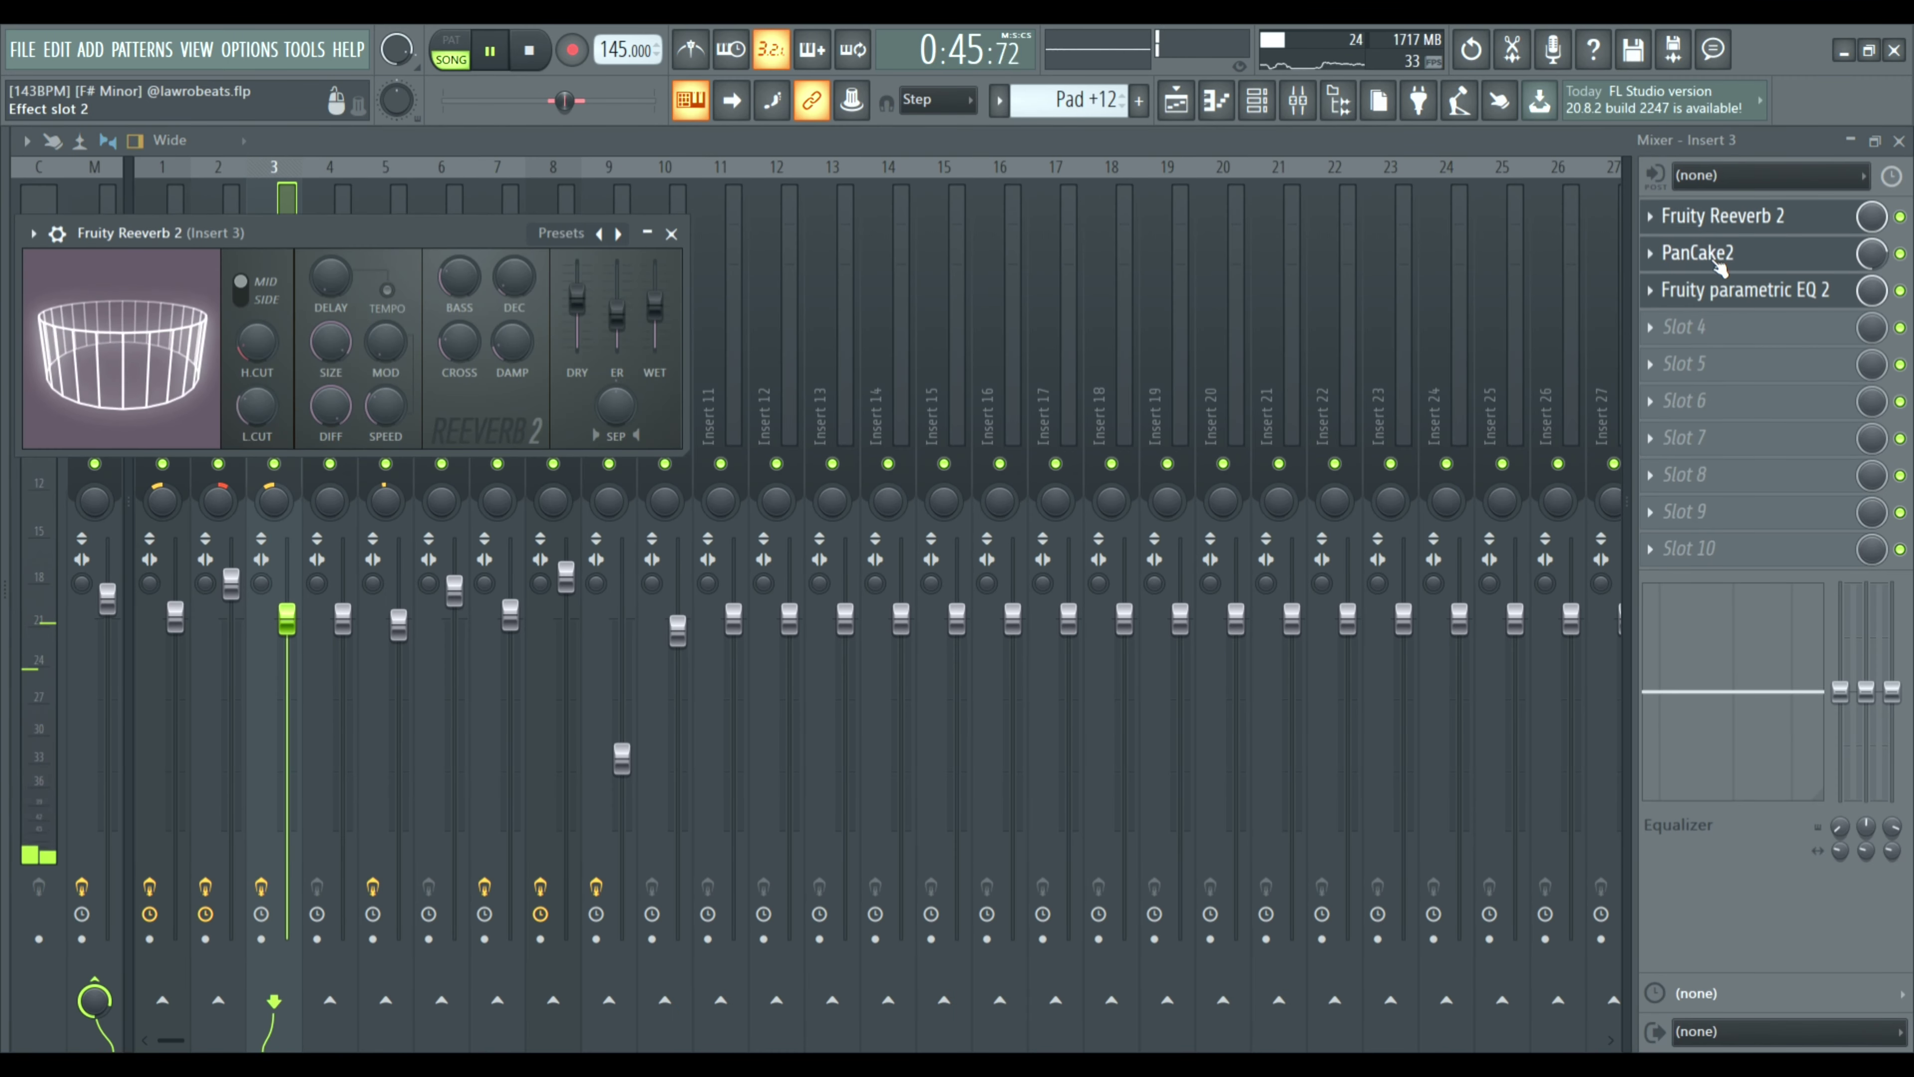
{"action": "left_click", "coordinate": [1700, 253]}
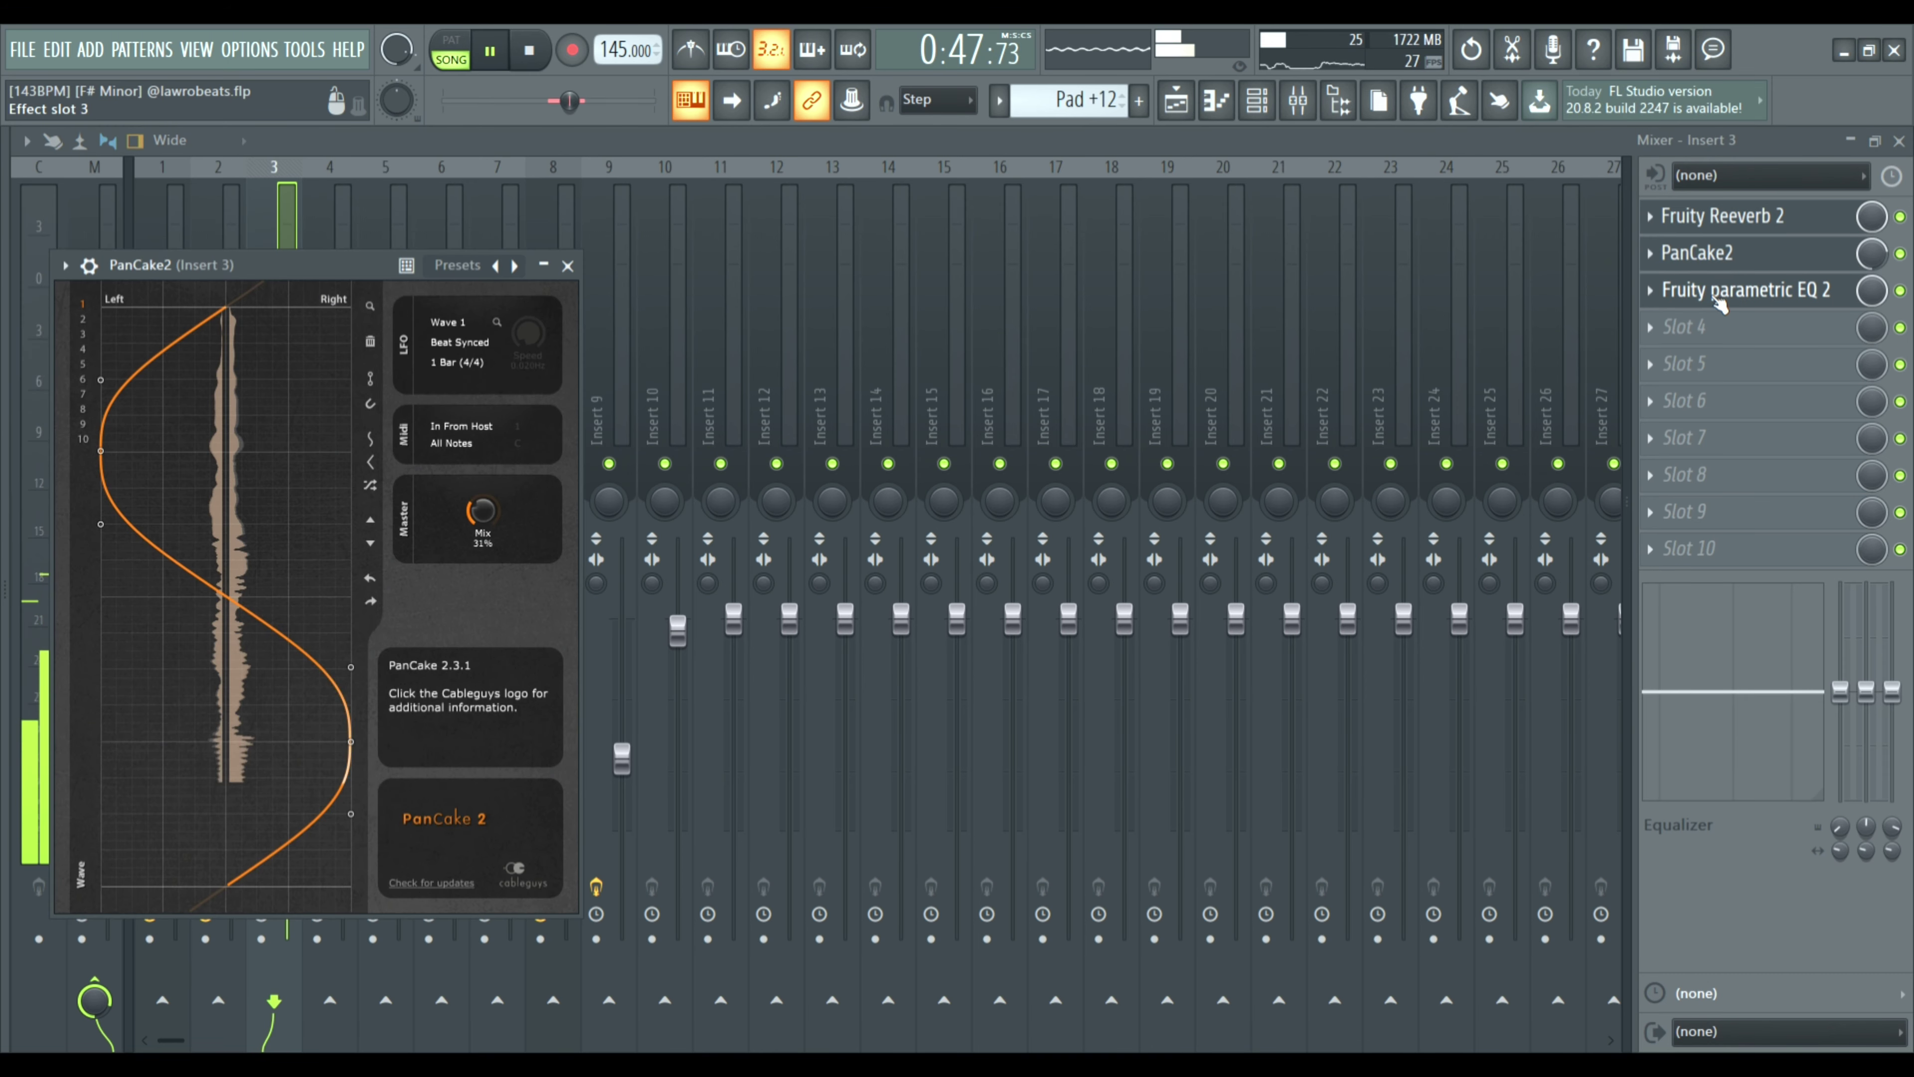
{"action": "left_click", "coordinate": [1742, 297]}
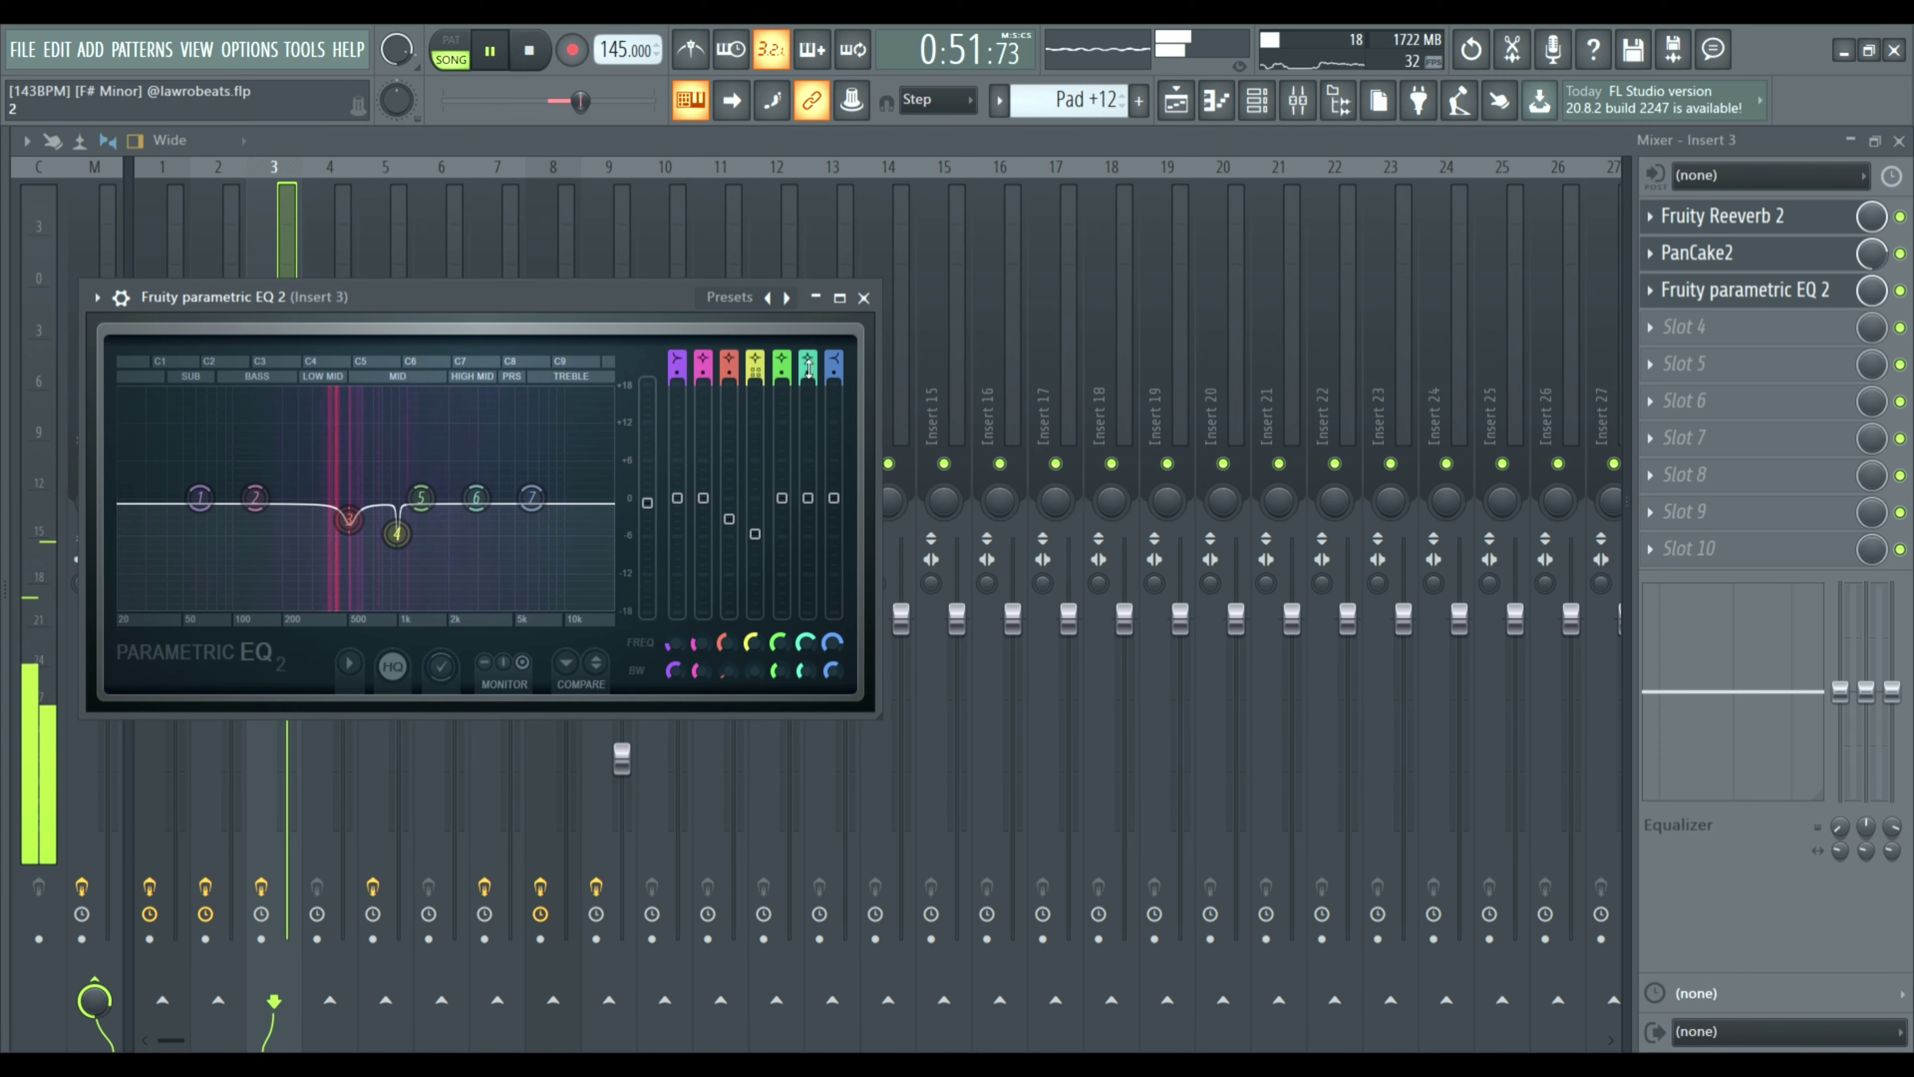
{"action": "left_click", "coordinate": [864, 299]}
Unmute the Pad +12, Pad and Koto tracks in the playlist alongside the Flute.
{"action": "left_click", "coordinate": [1177, 104]}
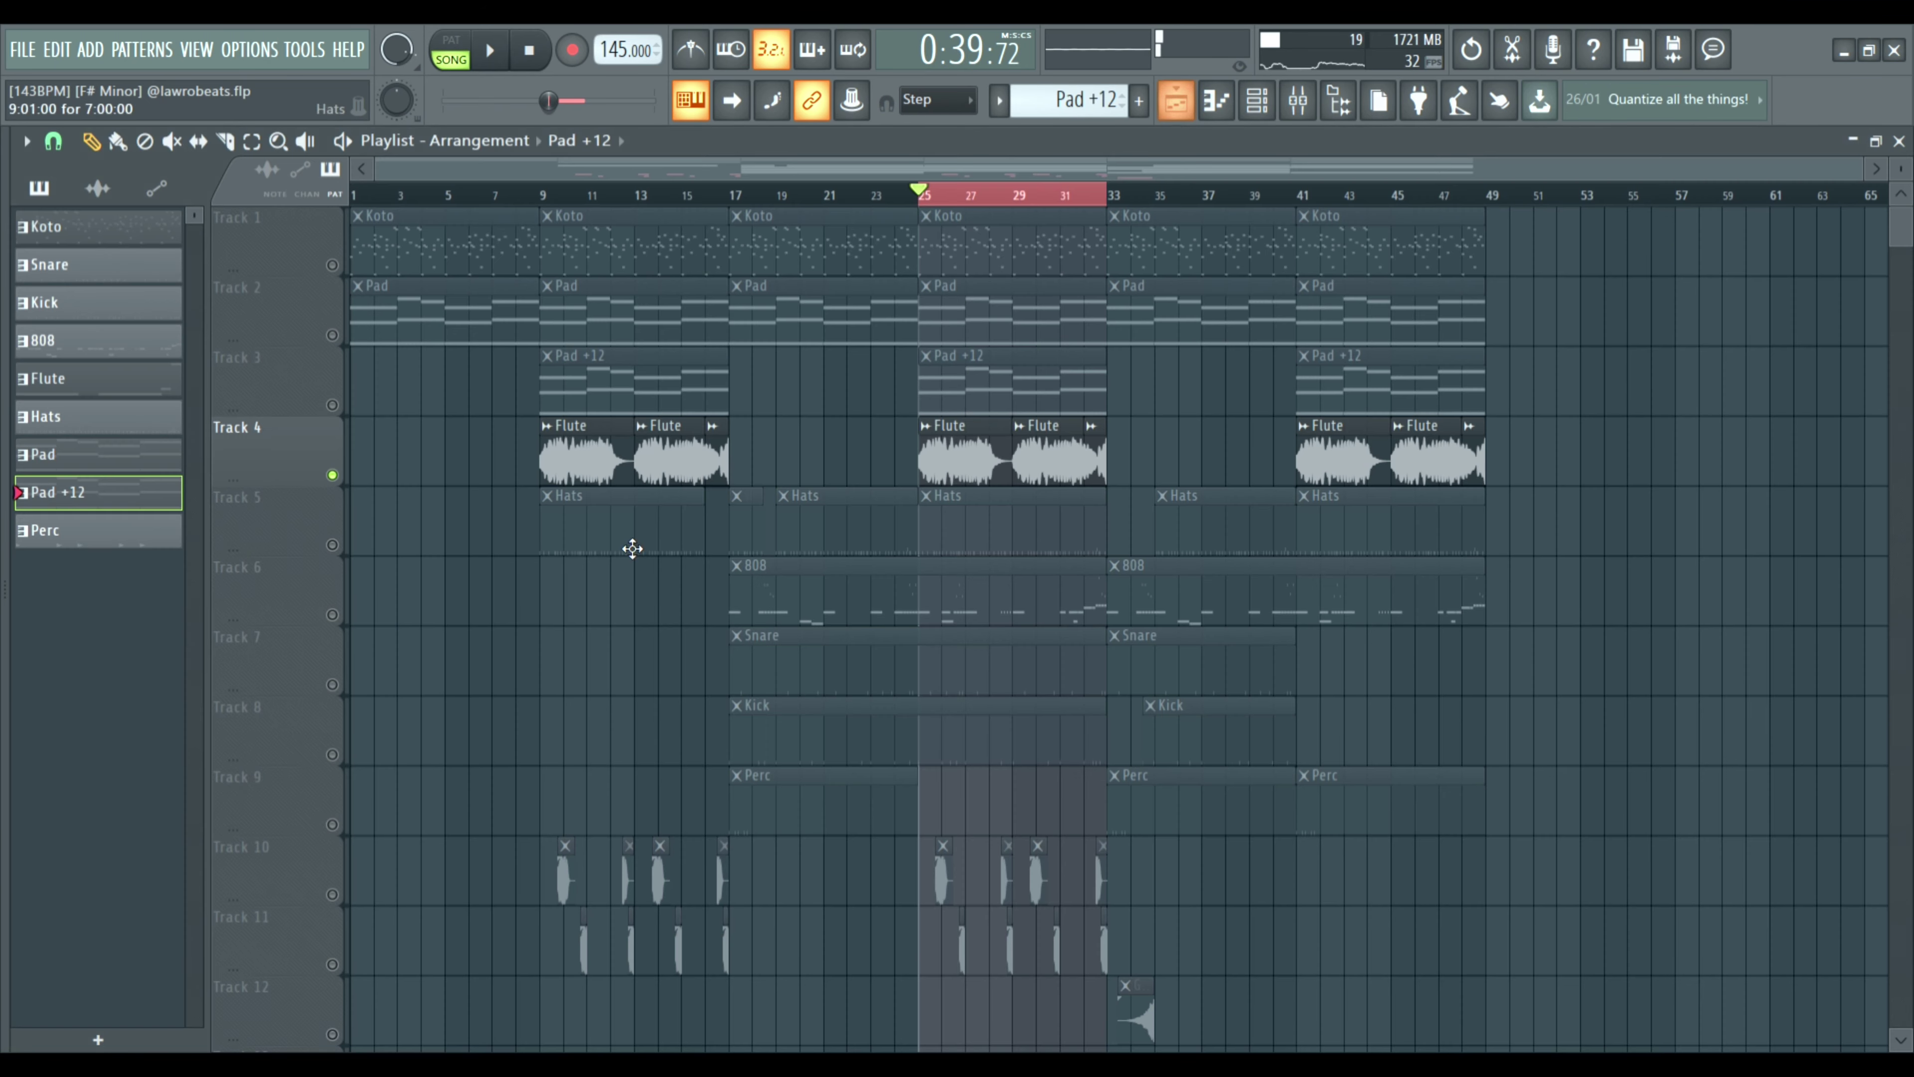
{"action": "left_click", "coordinate": [332, 405]}
{"action": "left_click", "coordinate": [331, 335]}
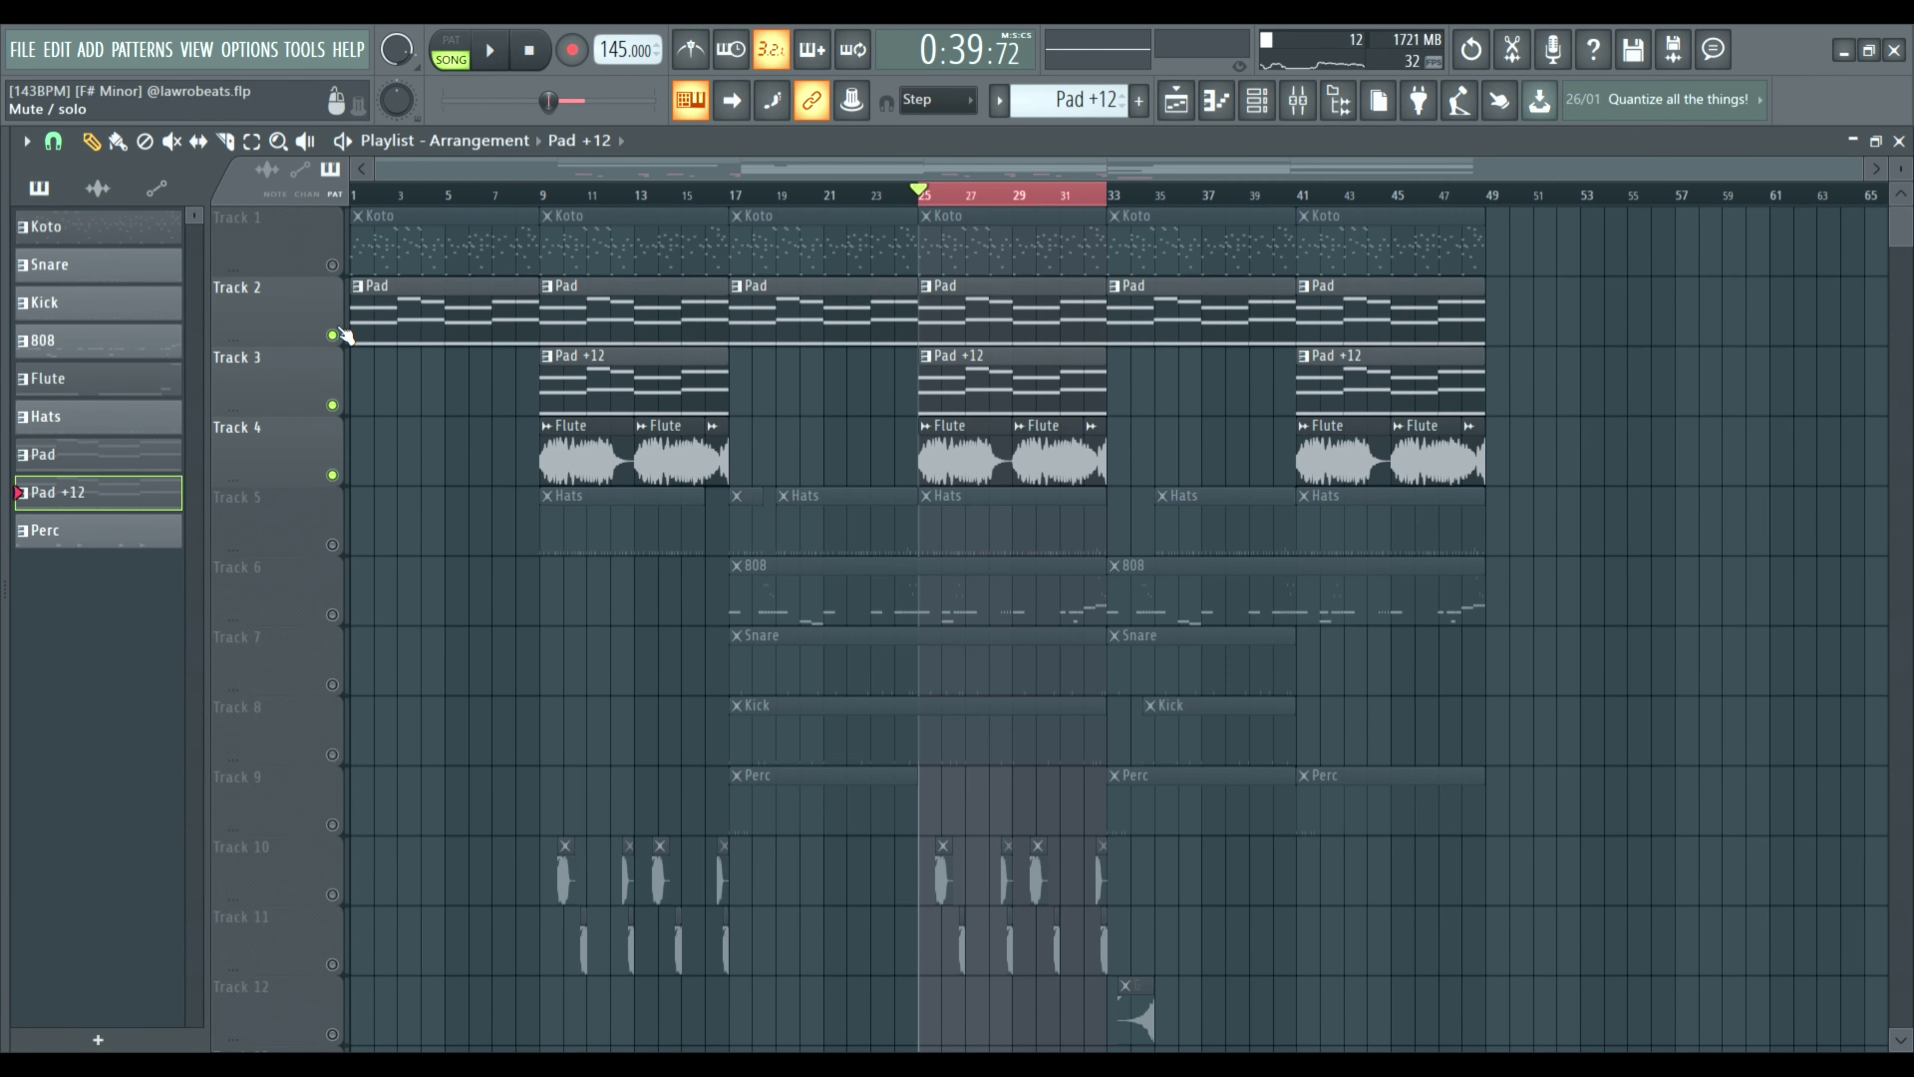
{"action": "left_click", "coordinate": [331, 264]}
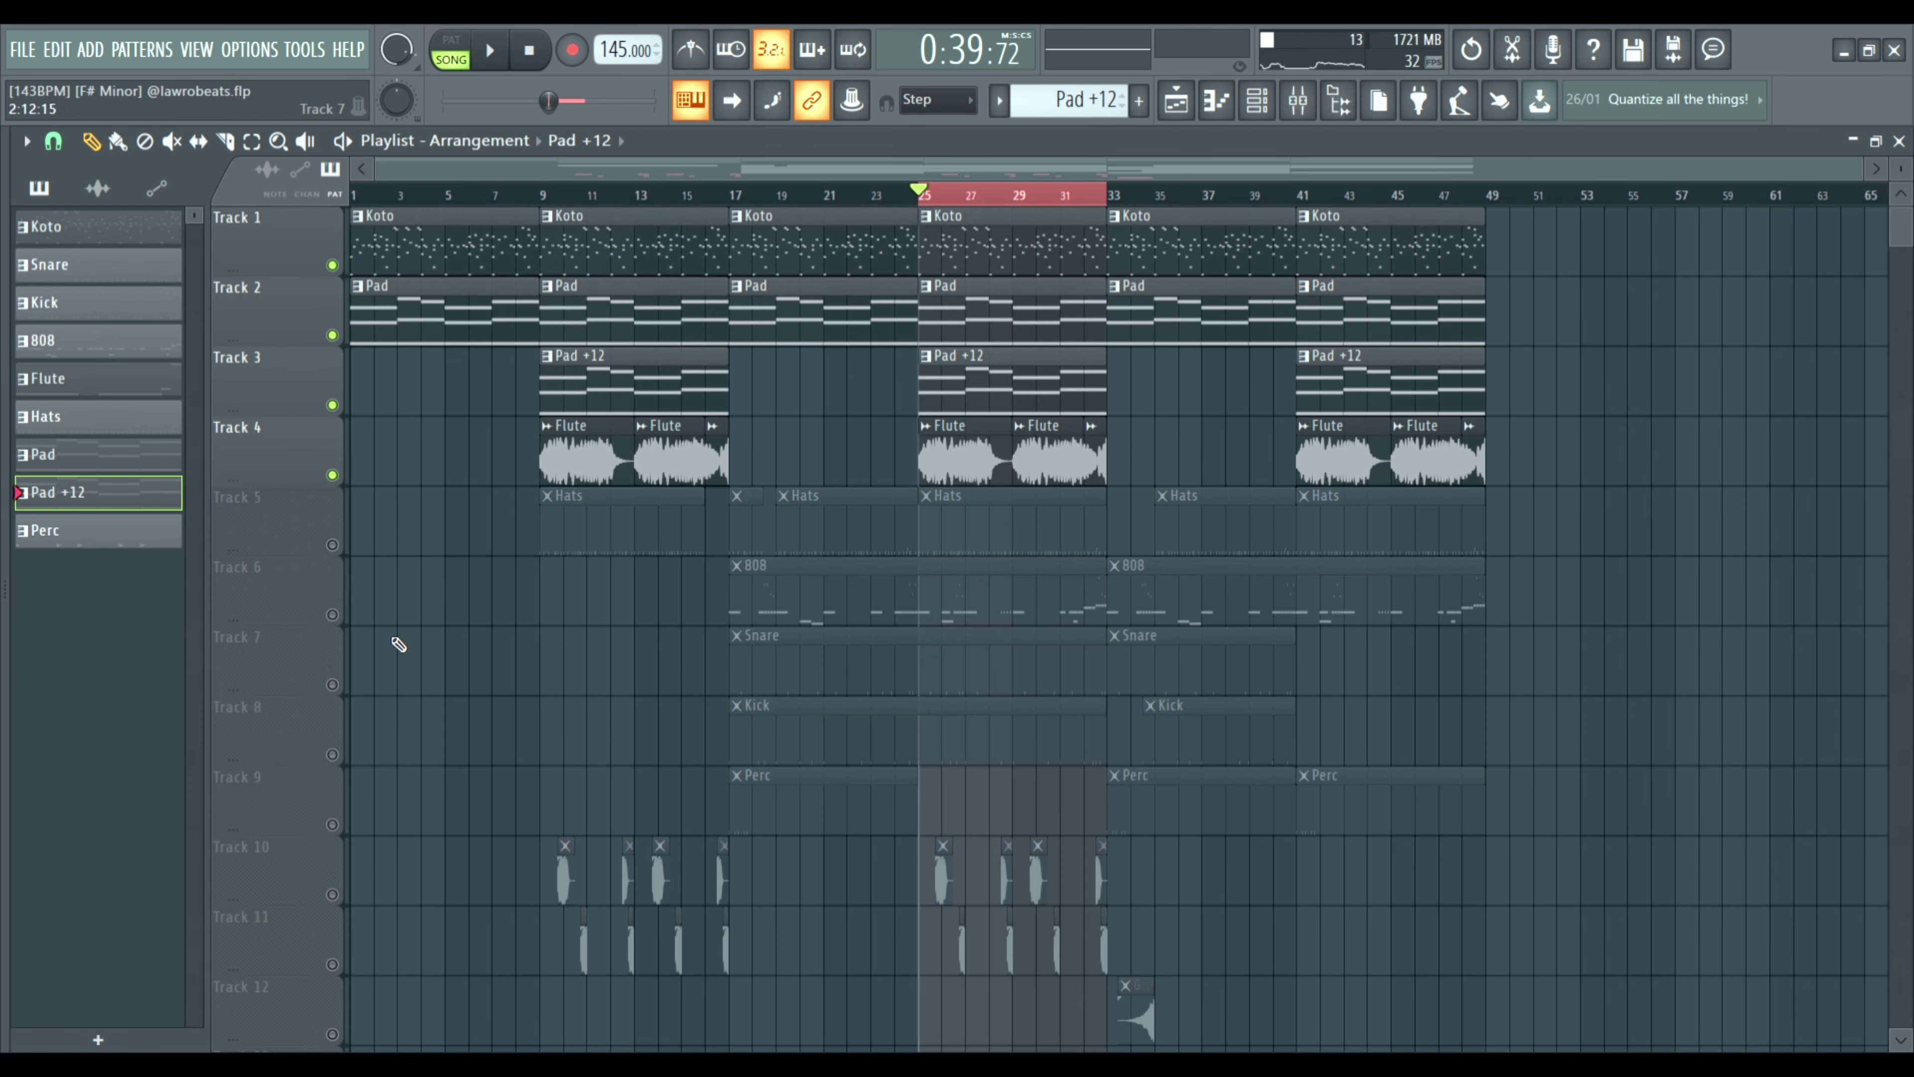
Unmute the Hats track and play the bar 25 Hats clip with its notes shown in the piano roll.
{"action": "left_click", "coordinate": [331, 545]}
{"action": "double_click", "coordinate": [968, 542]}
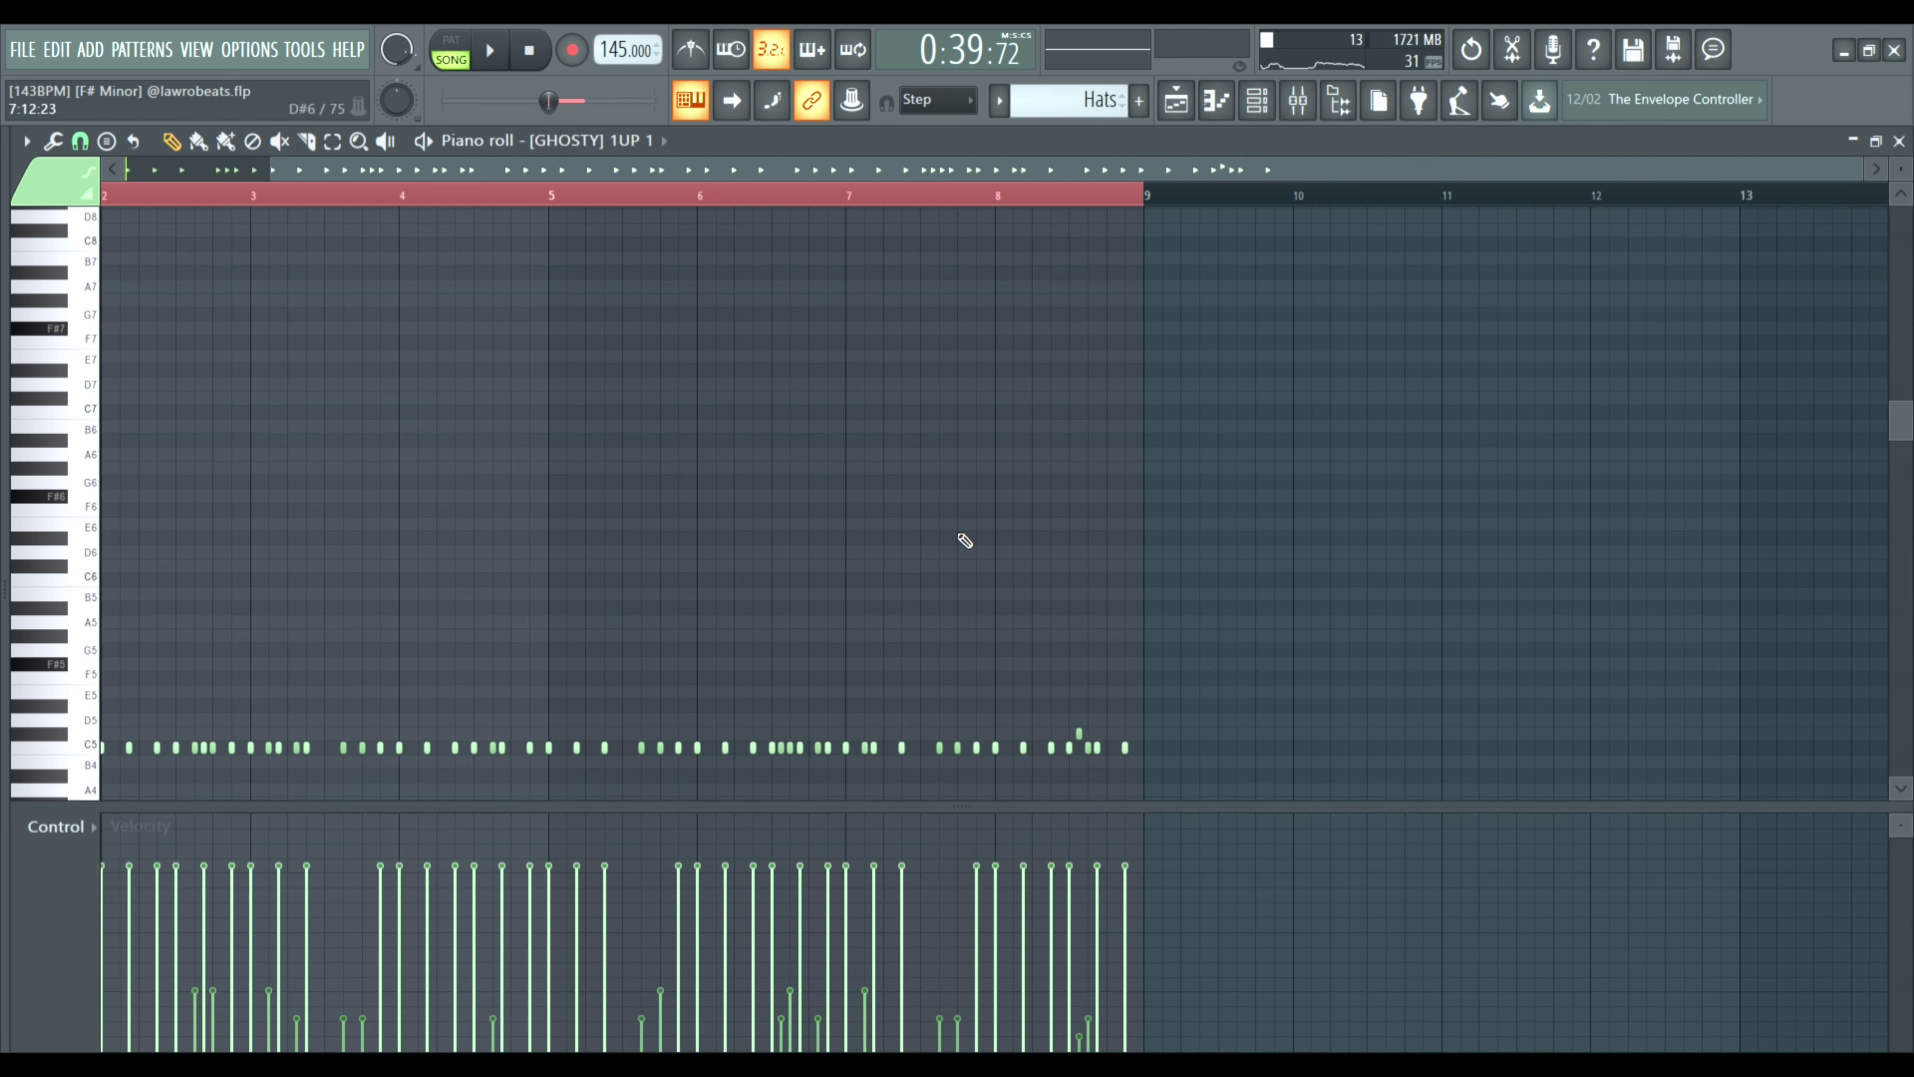
{"action": "key", "text": "space"}
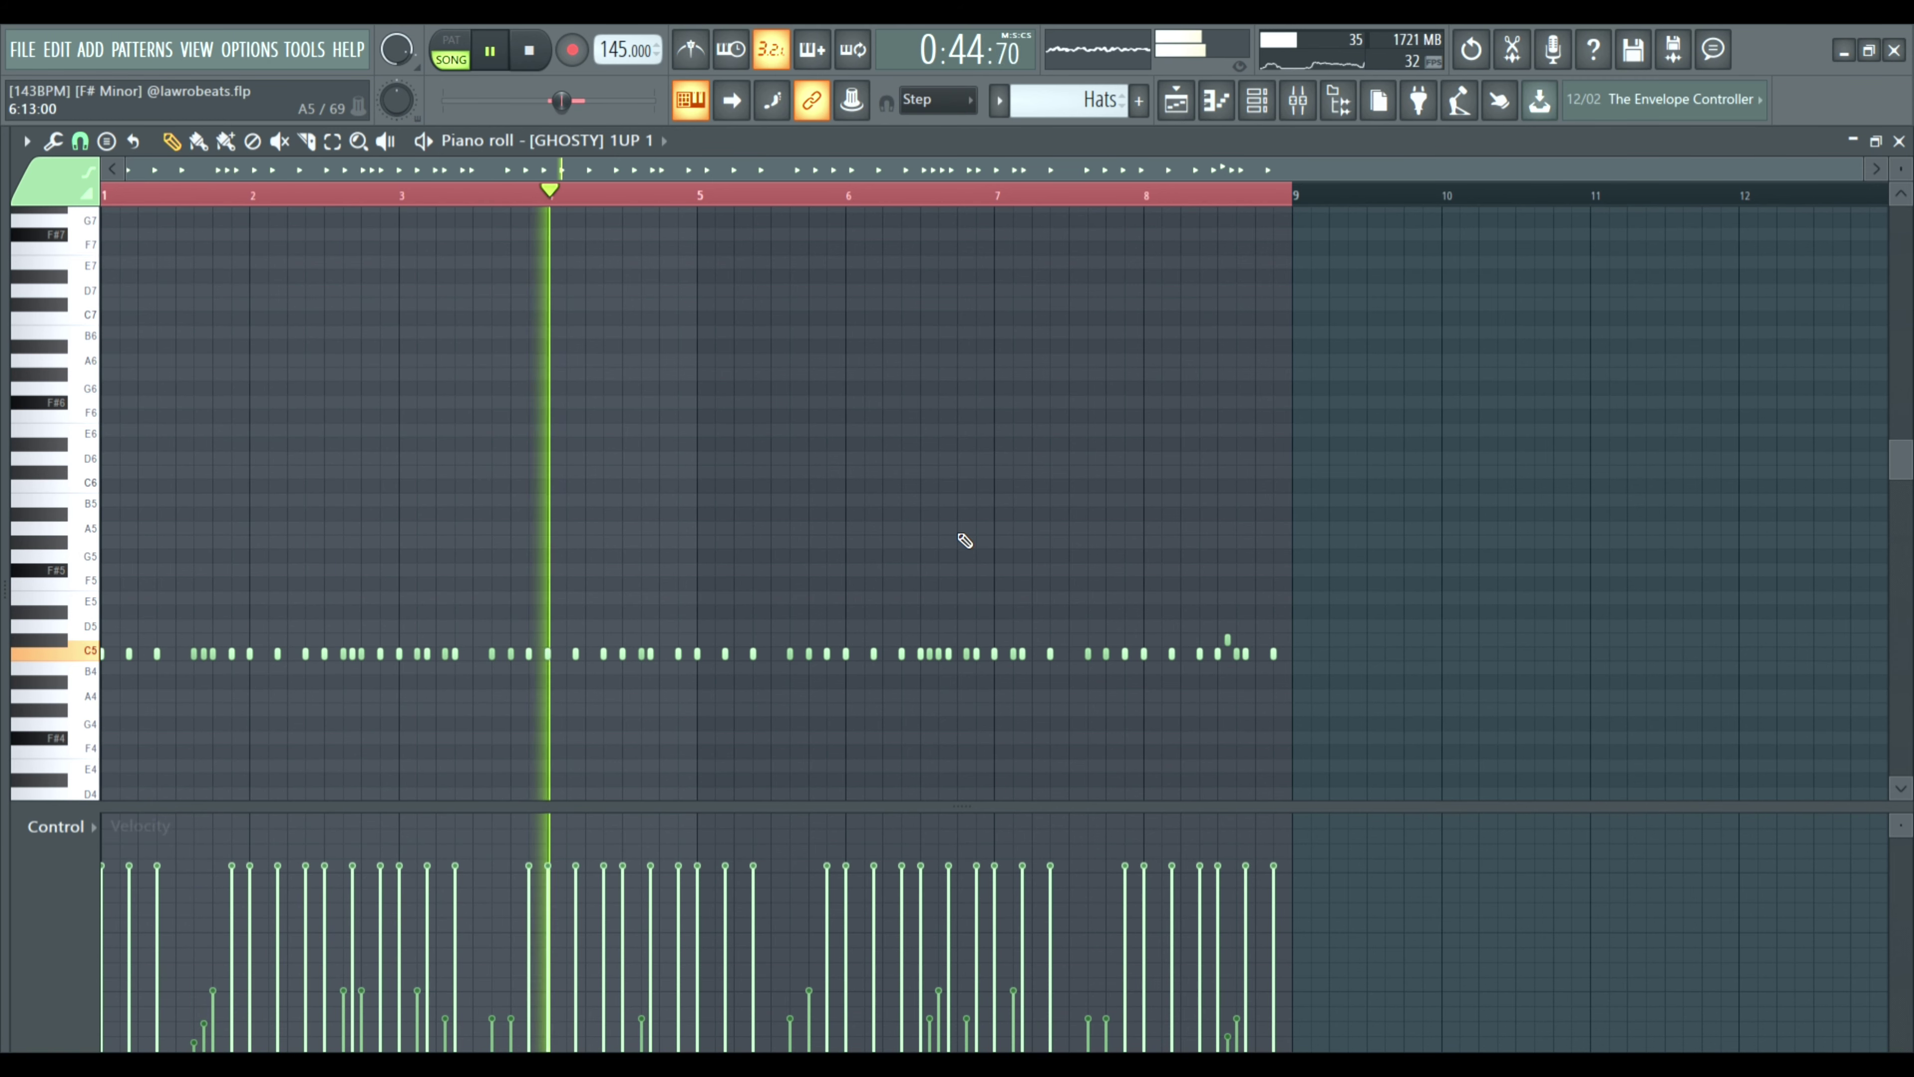
Check the effect chain of mixer insert 5 for the hats and return to the playlist.
{"action": "left_click", "coordinate": [1297, 100]}
{"action": "left_click", "coordinate": [398, 335]}
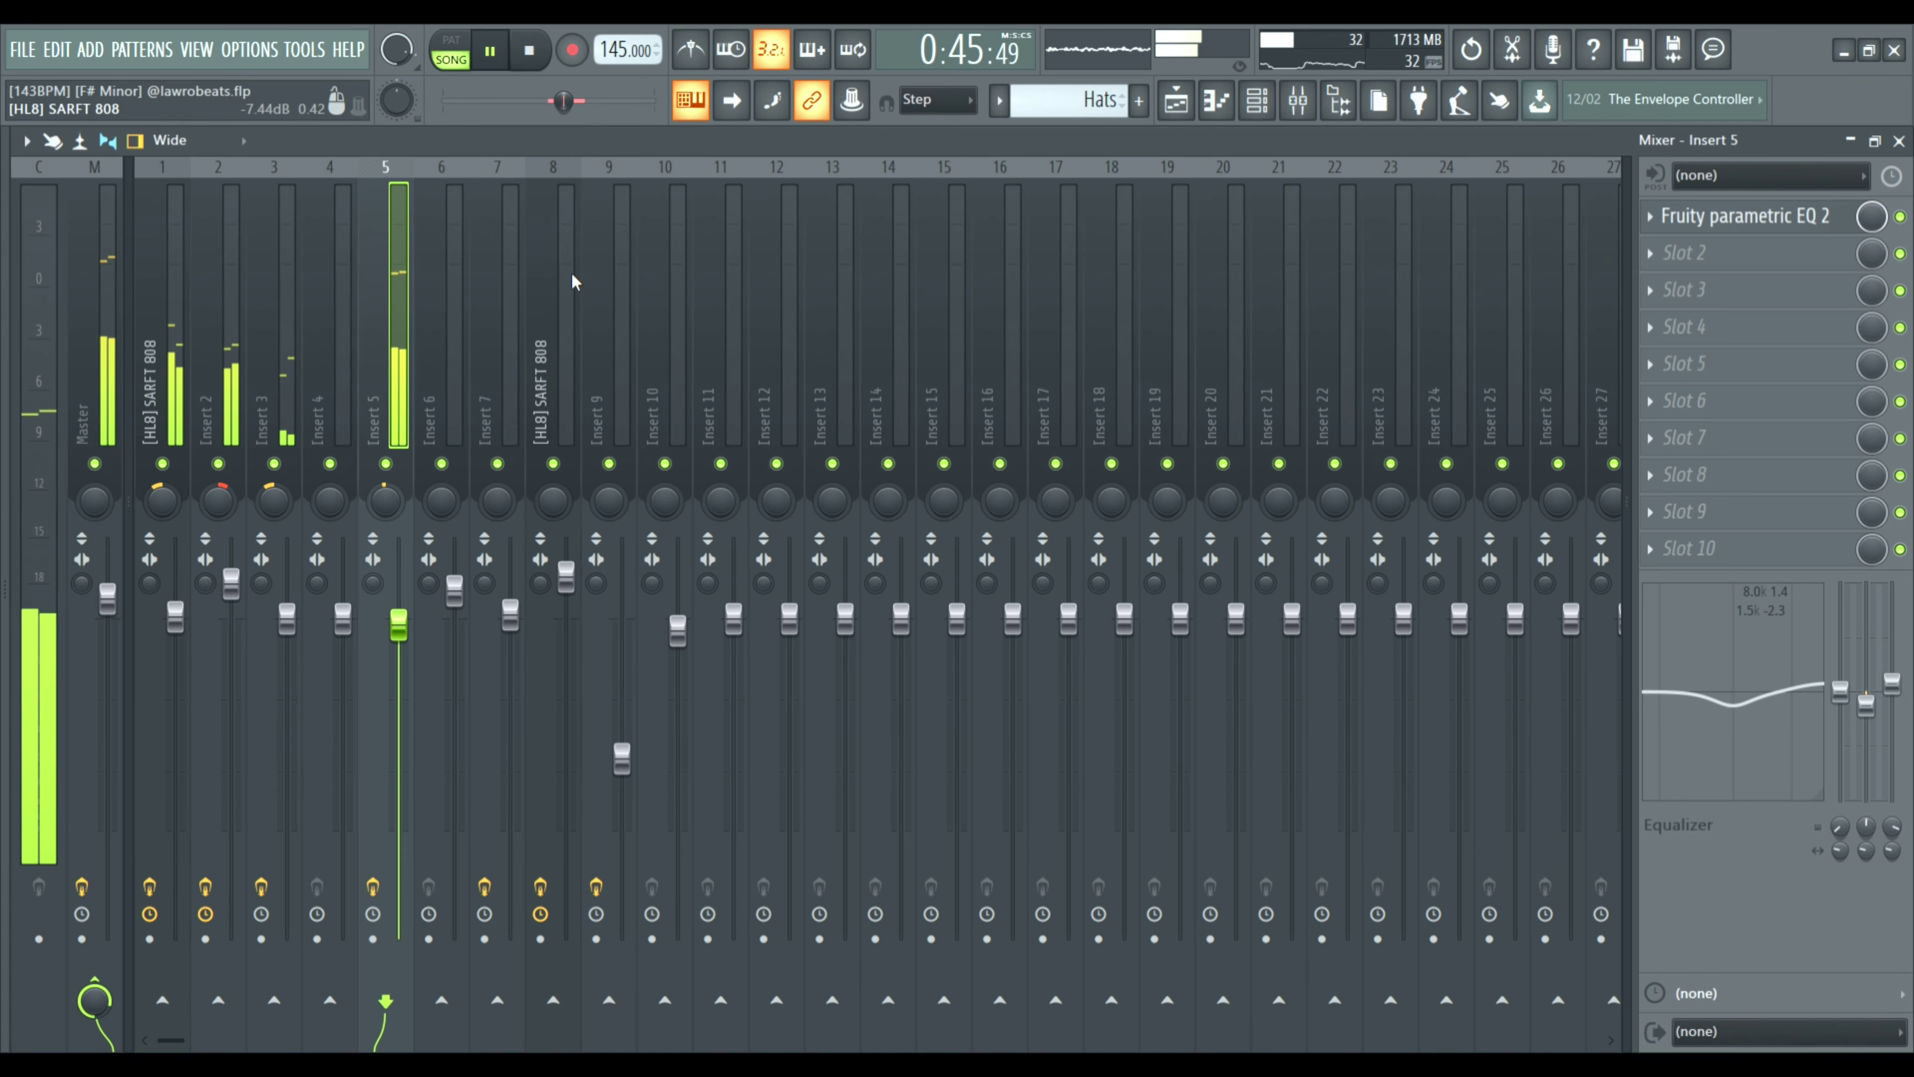
{"action": "left_click", "coordinate": [1177, 104]}
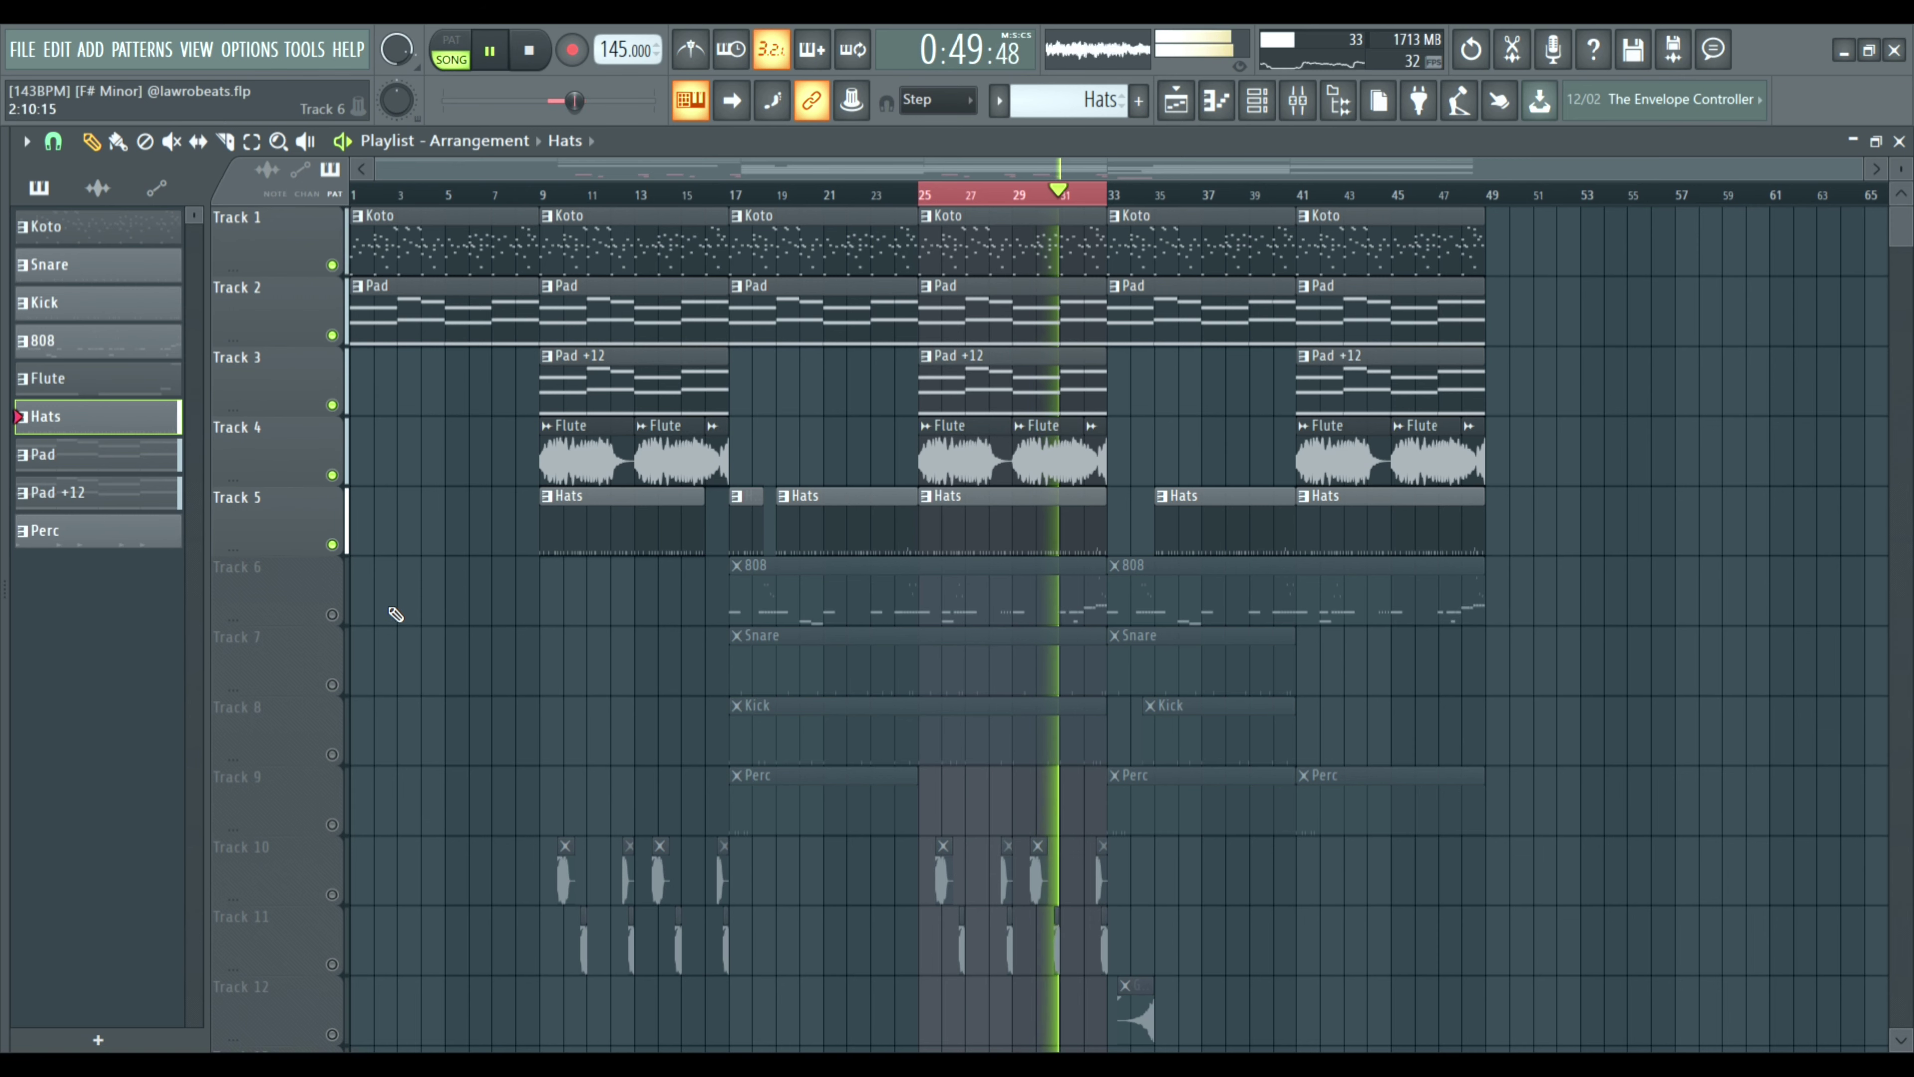
Set the playlist time selection to bars 17 to 33, mute the Hats track and unmute the 808 track.
{"action": "left_click_drag", "start_coordinate": [927, 198], "coordinate": [761, 210]}
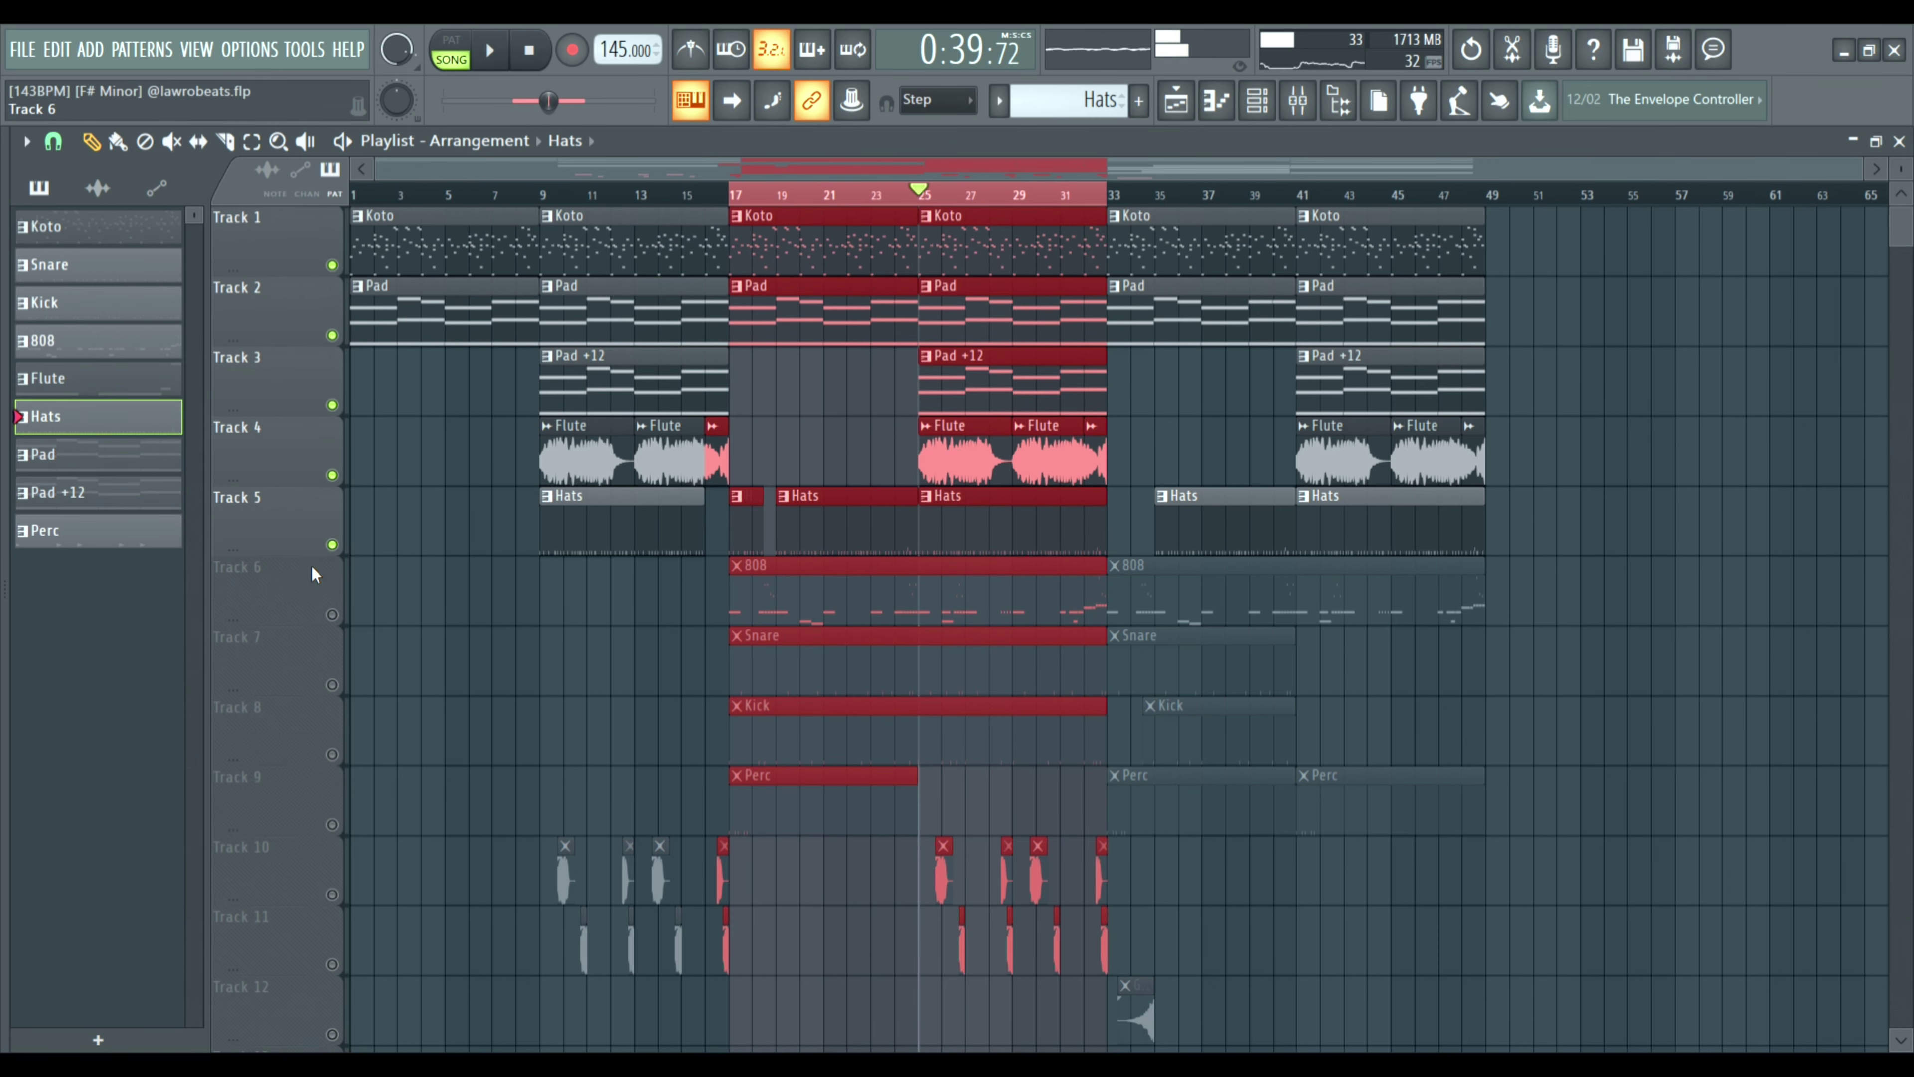
{"action": "left_click", "coordinate": [331, 544]}
{"action": "left_click", "coordinate": [332, 615]}
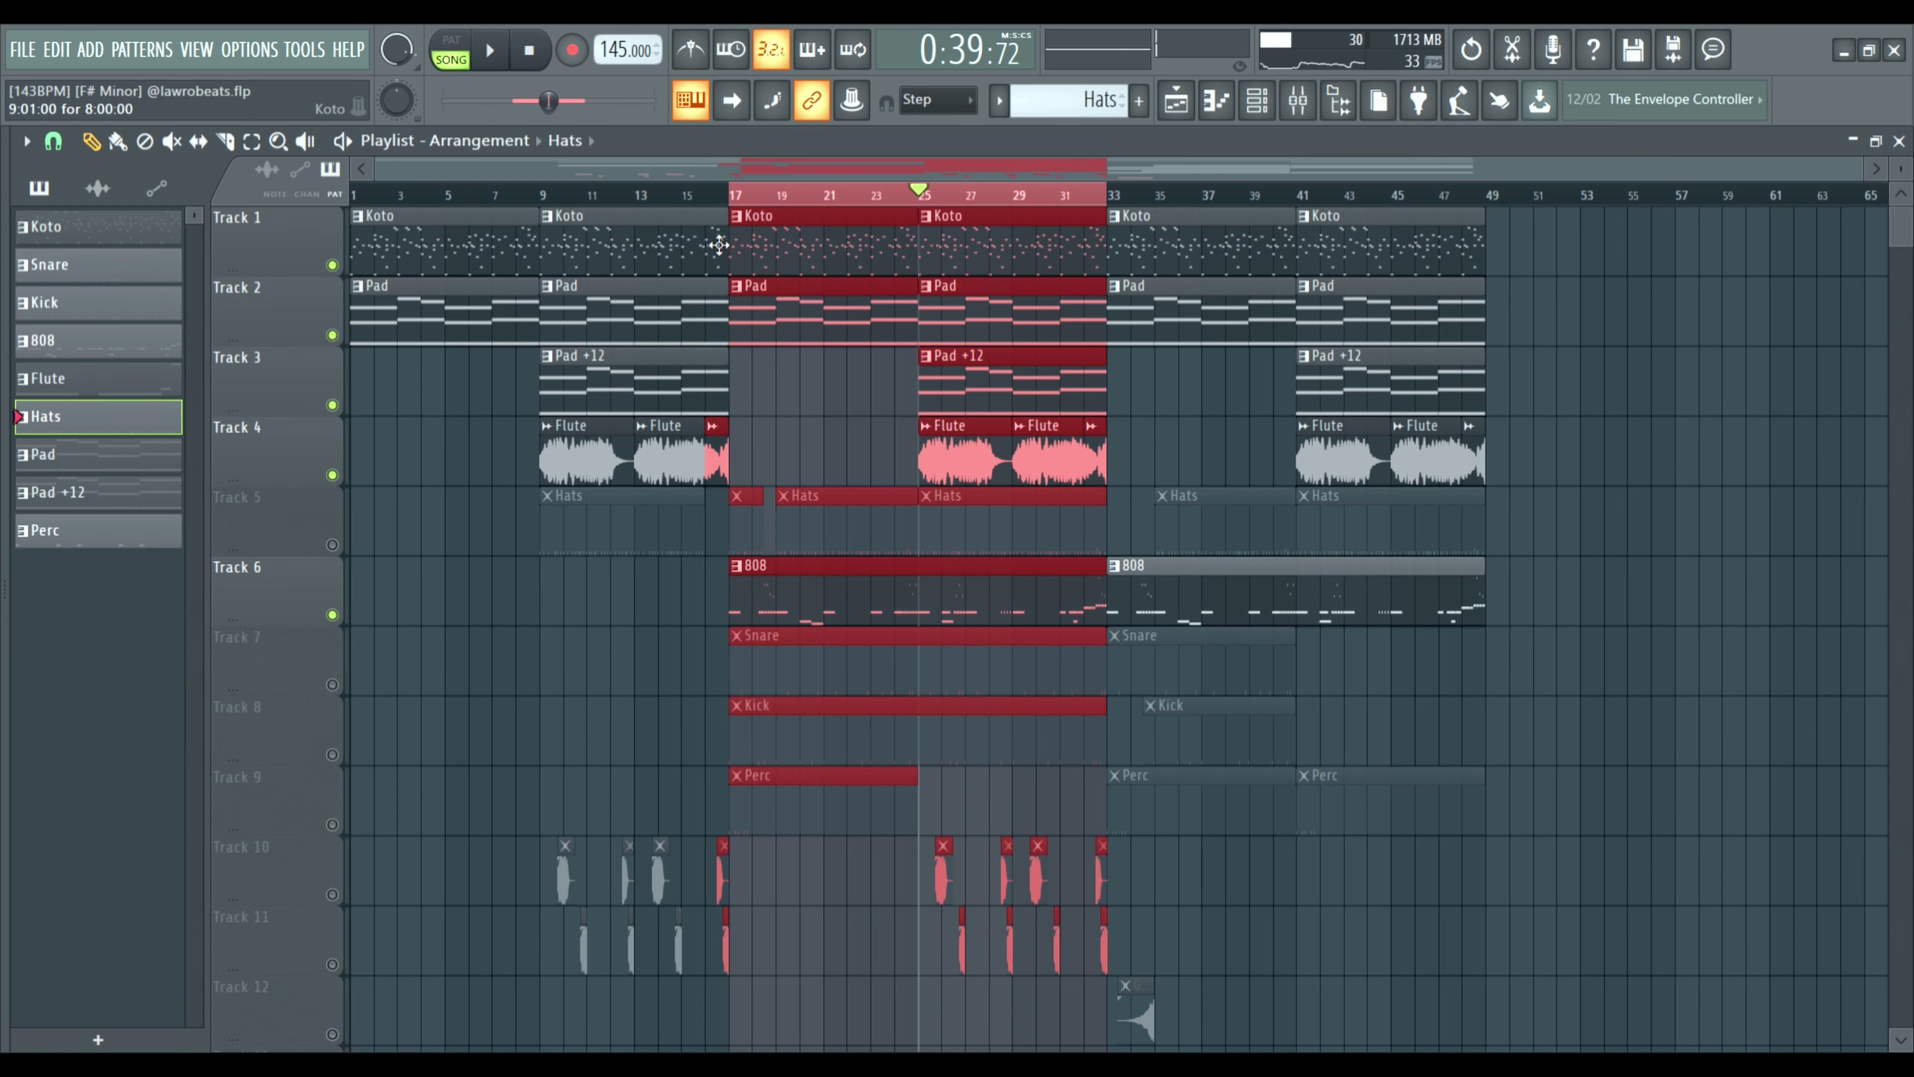
Play the bar 17 808 clip with its full 16-bar note pattern shown in the piano roll.
{"action": "left_click", "coordinate": [485, 684]}
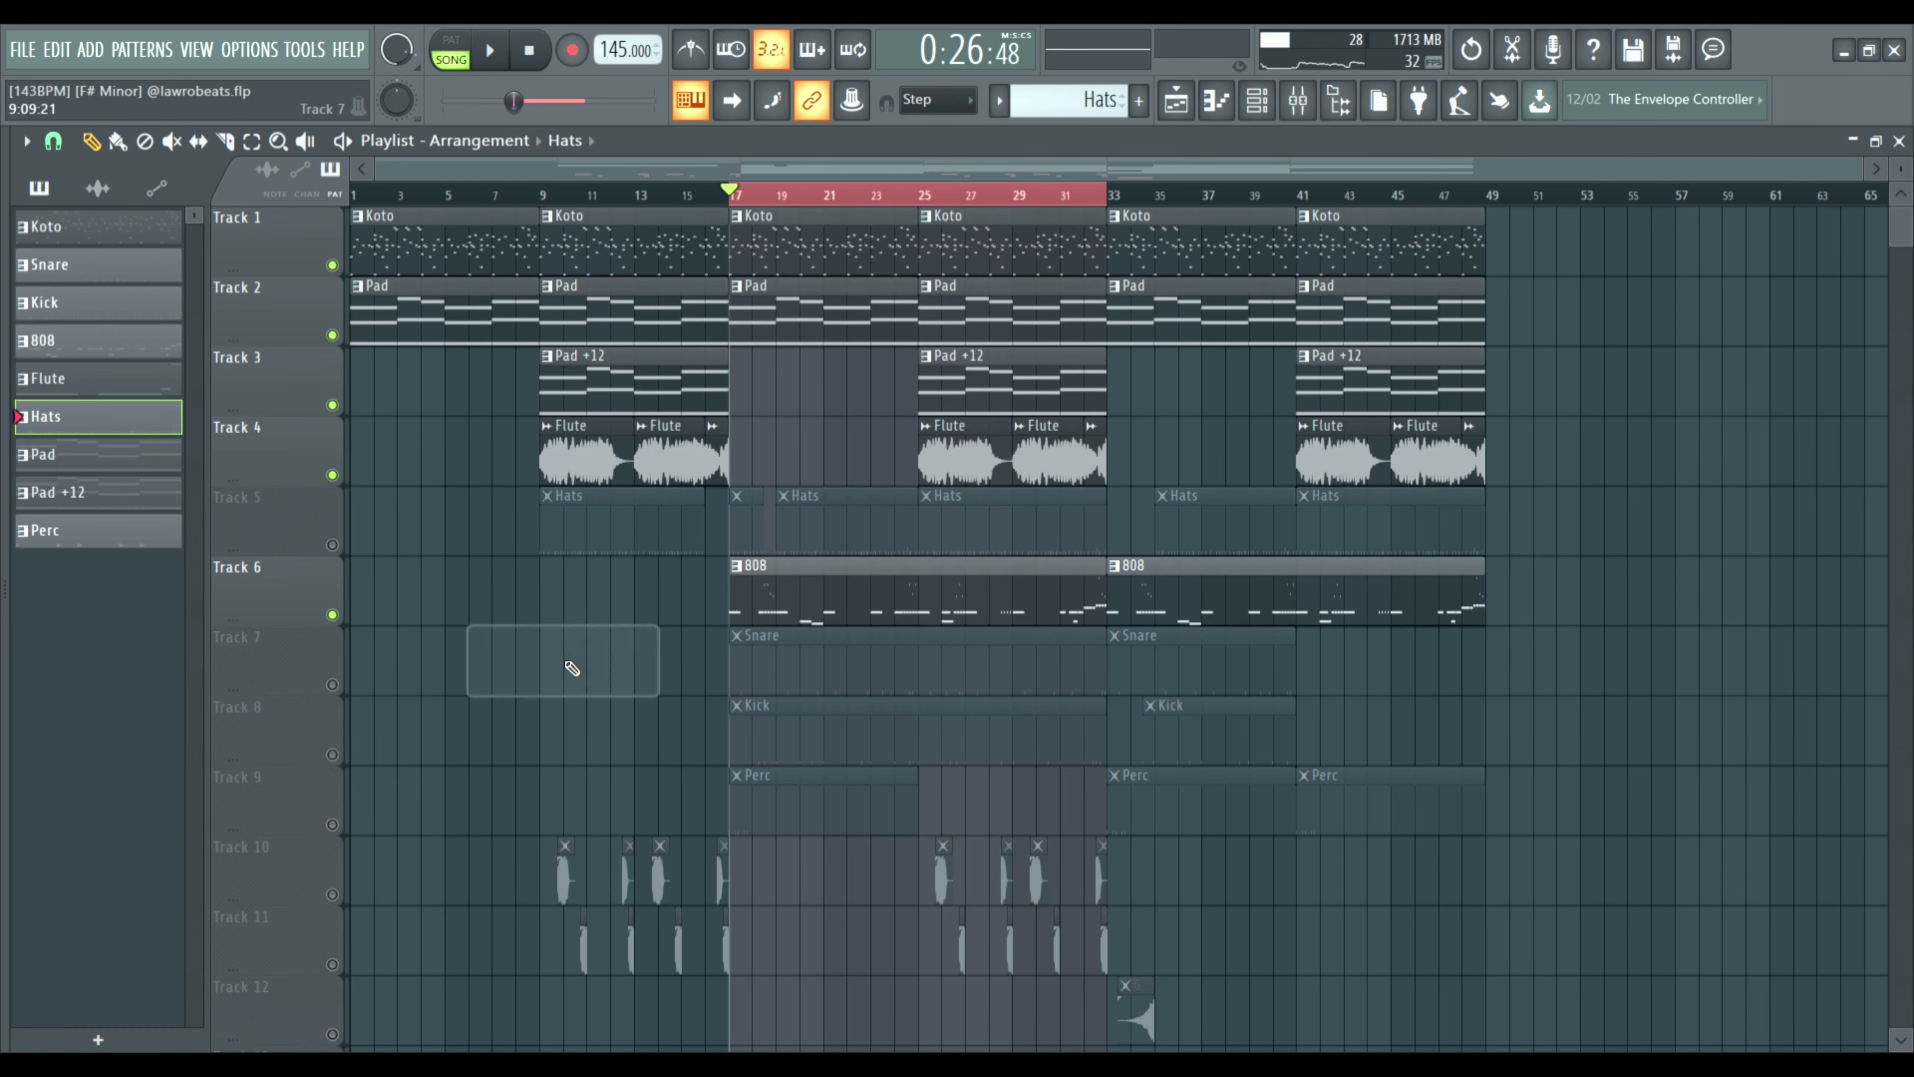
{"action": "double_click", "coordinate": [824, 580]}
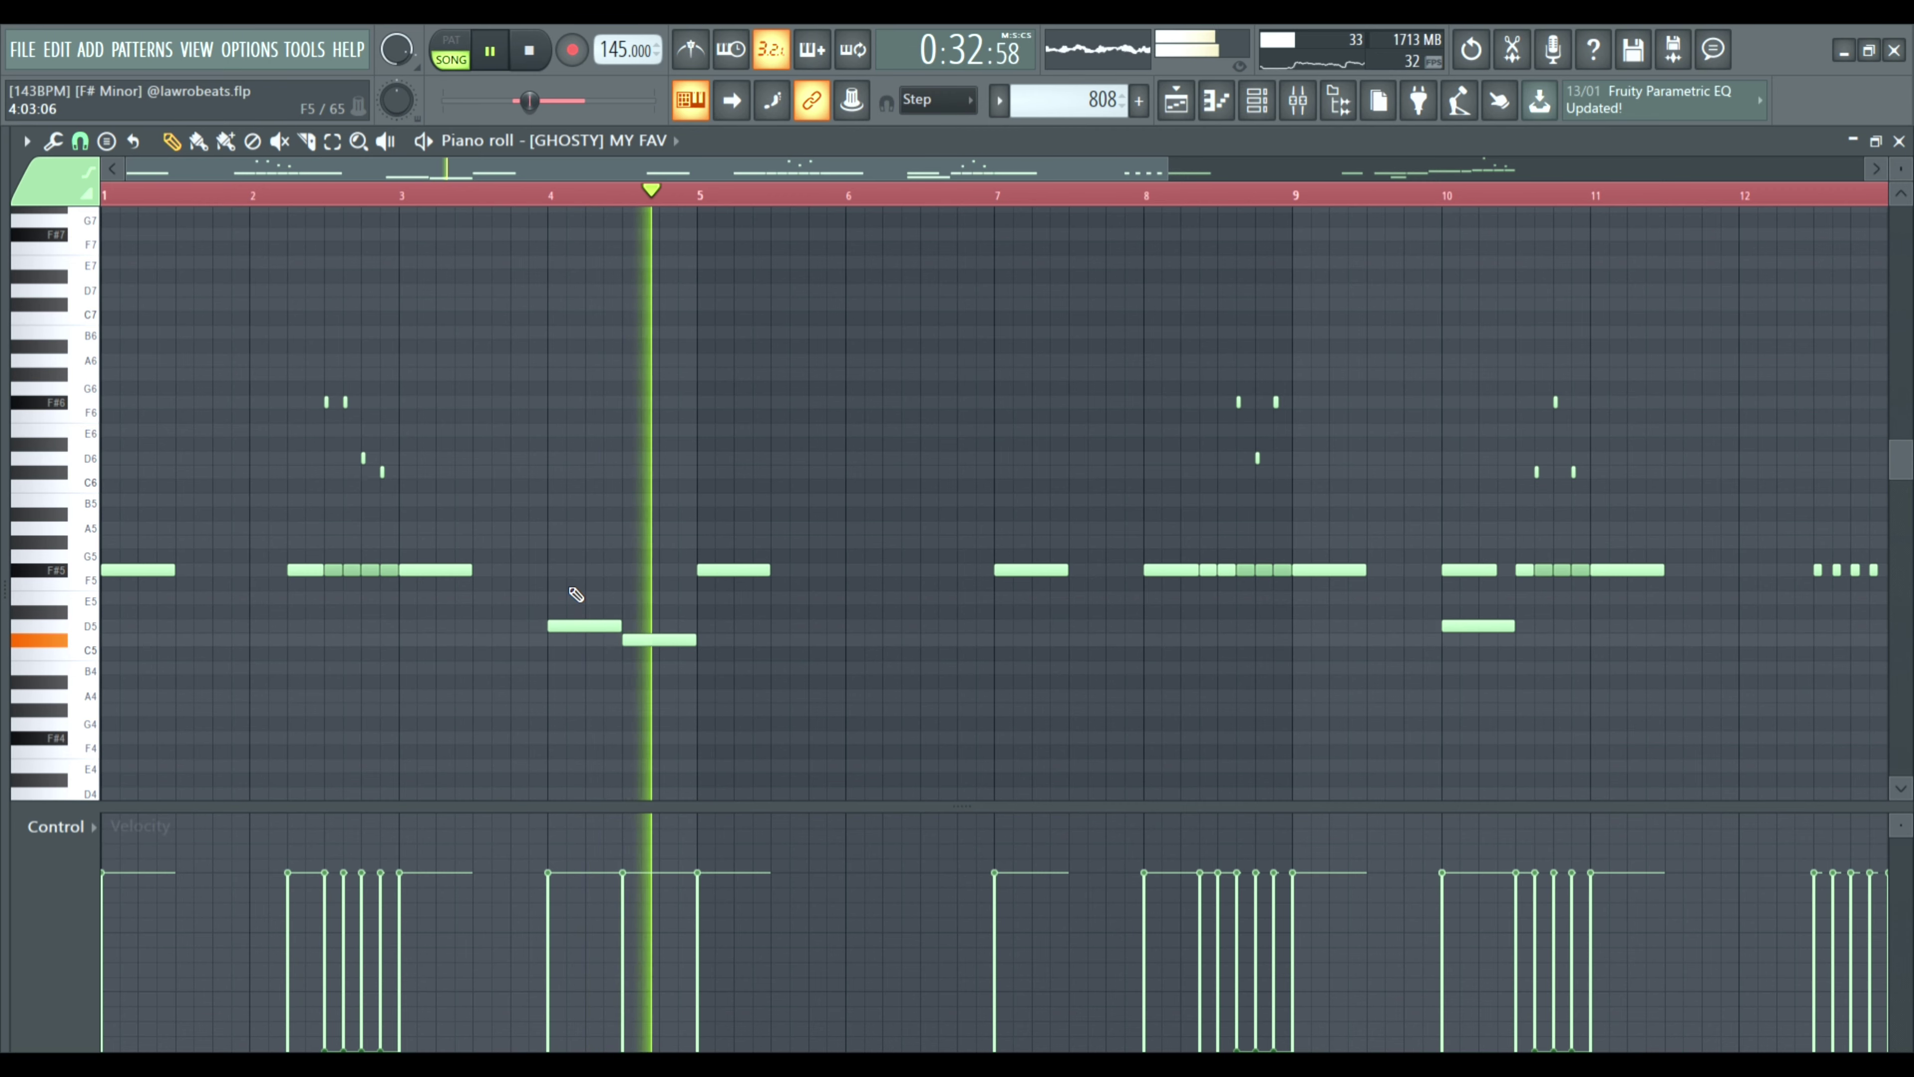
{"action": "scroll", "coordinate": [896, 459], "scroll_direction": "right", "scroll_amount": 1}
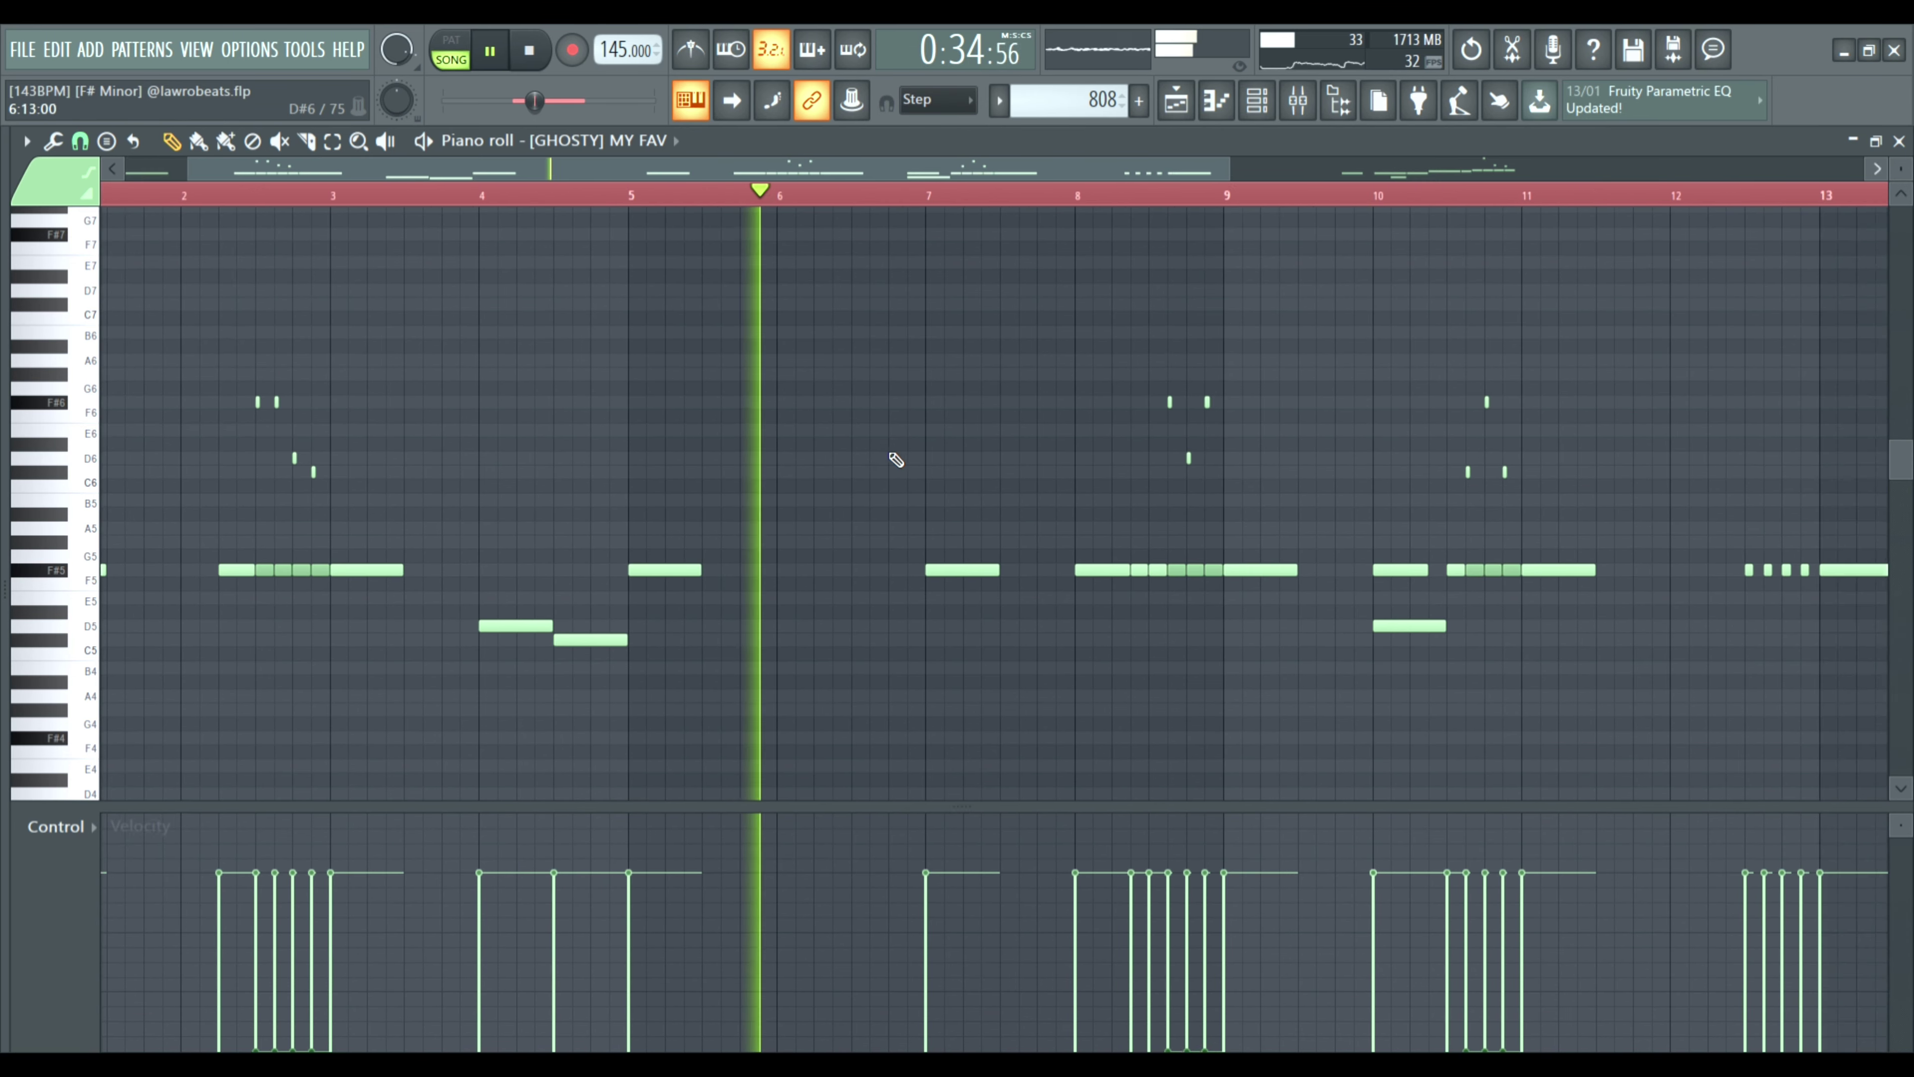
{"action": "scroll", "coordinate": [896, 459], "scroll_direction": "right", "scroll_amount": 2}
{"action": "scroll", "coordinate": [893, 458], "scroll_direction": "down", "scroll_amount": 3}
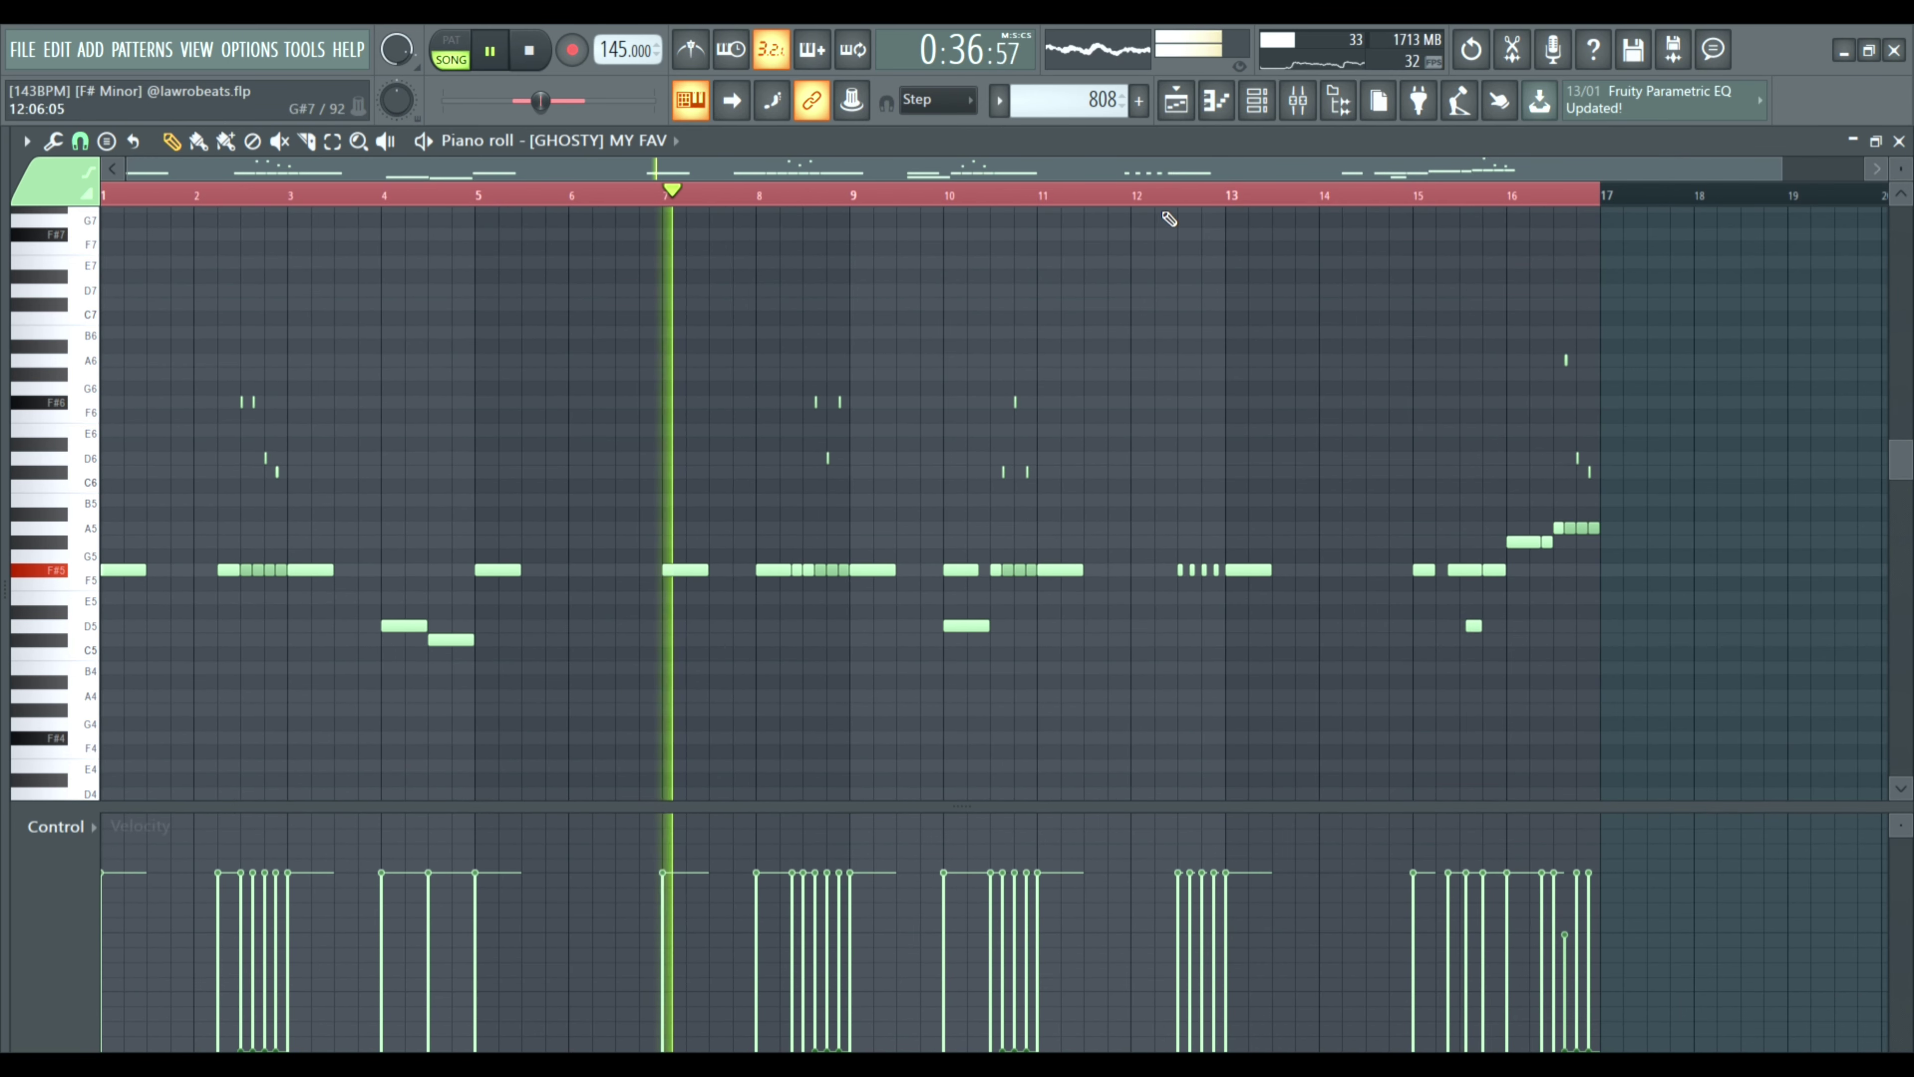
Inspect the 808's Parametric EQ 2, Stereo Shaper and Limiter effects on mixer insert 8, and return to the playlist.
{"action": "left_click", "coordinate": [1309, 109]}
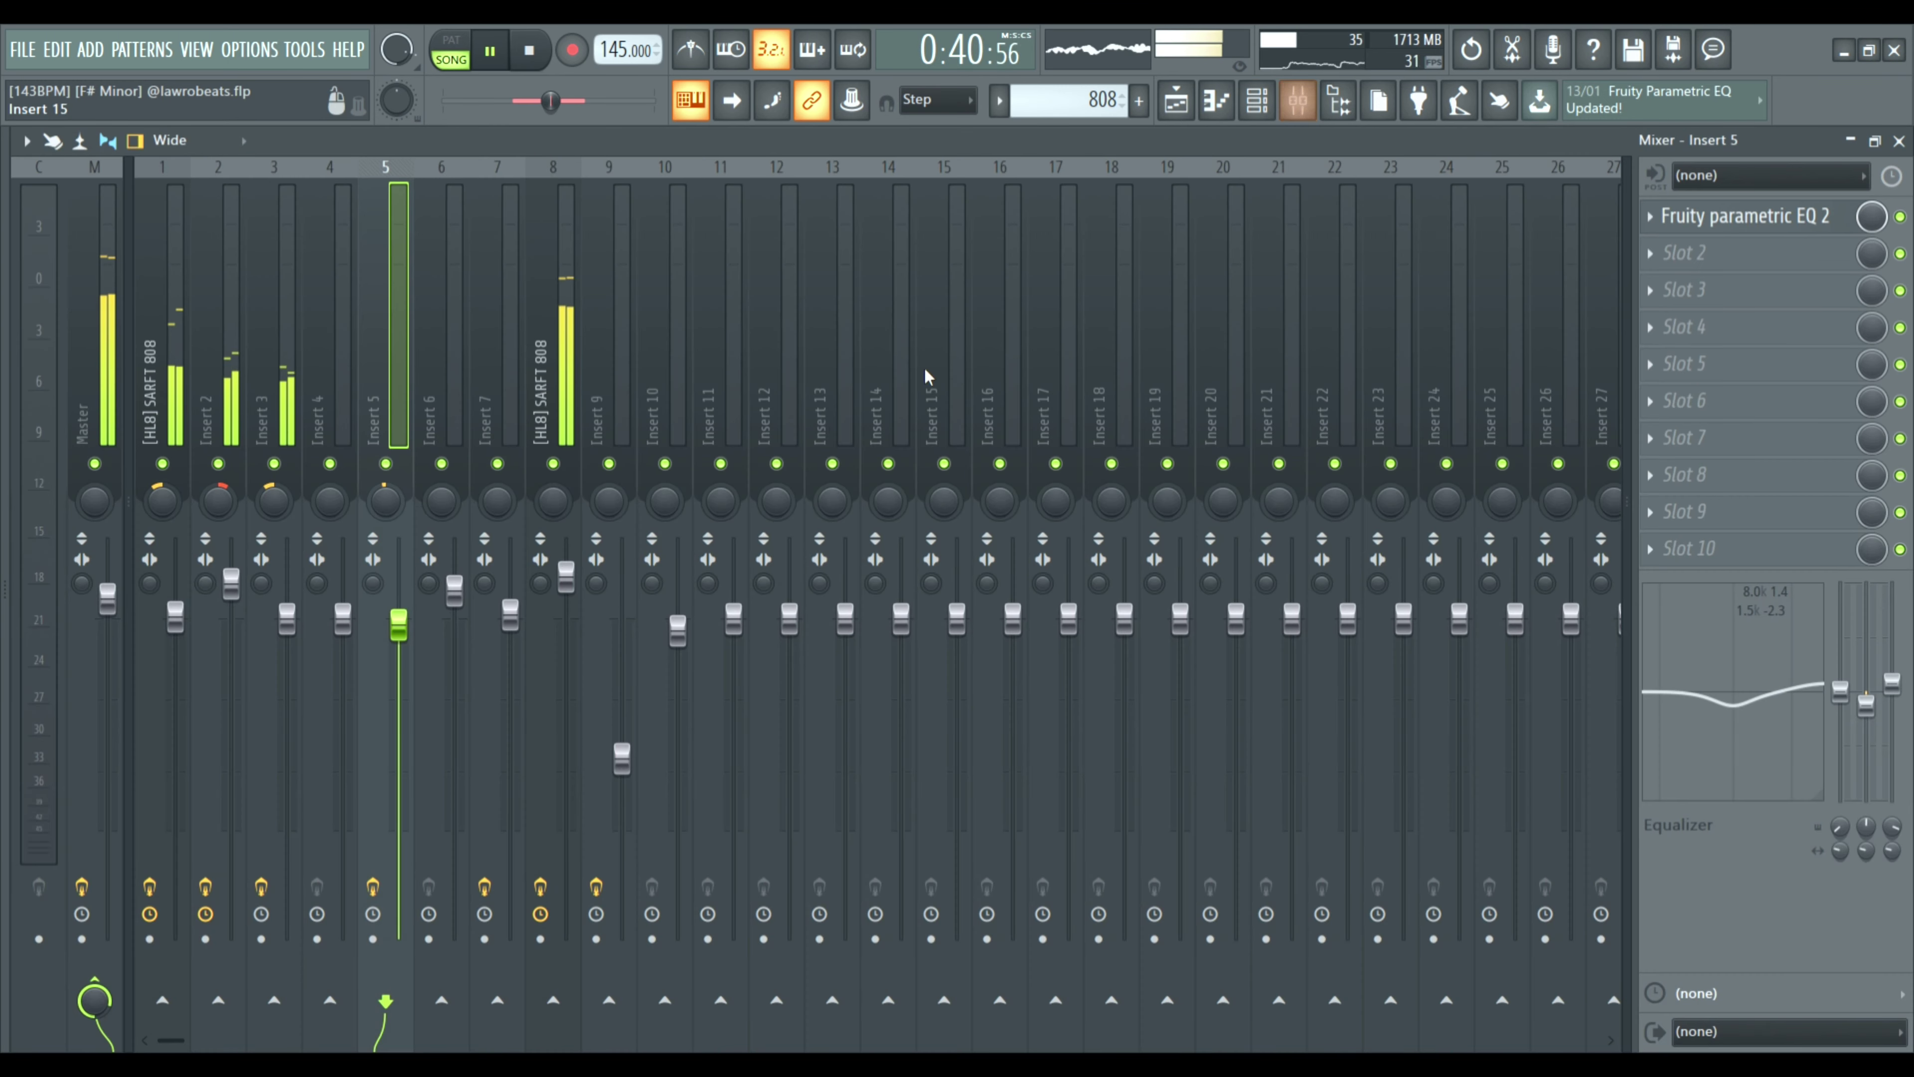
{"action": "left_click", "coordinate": [574, 253]}
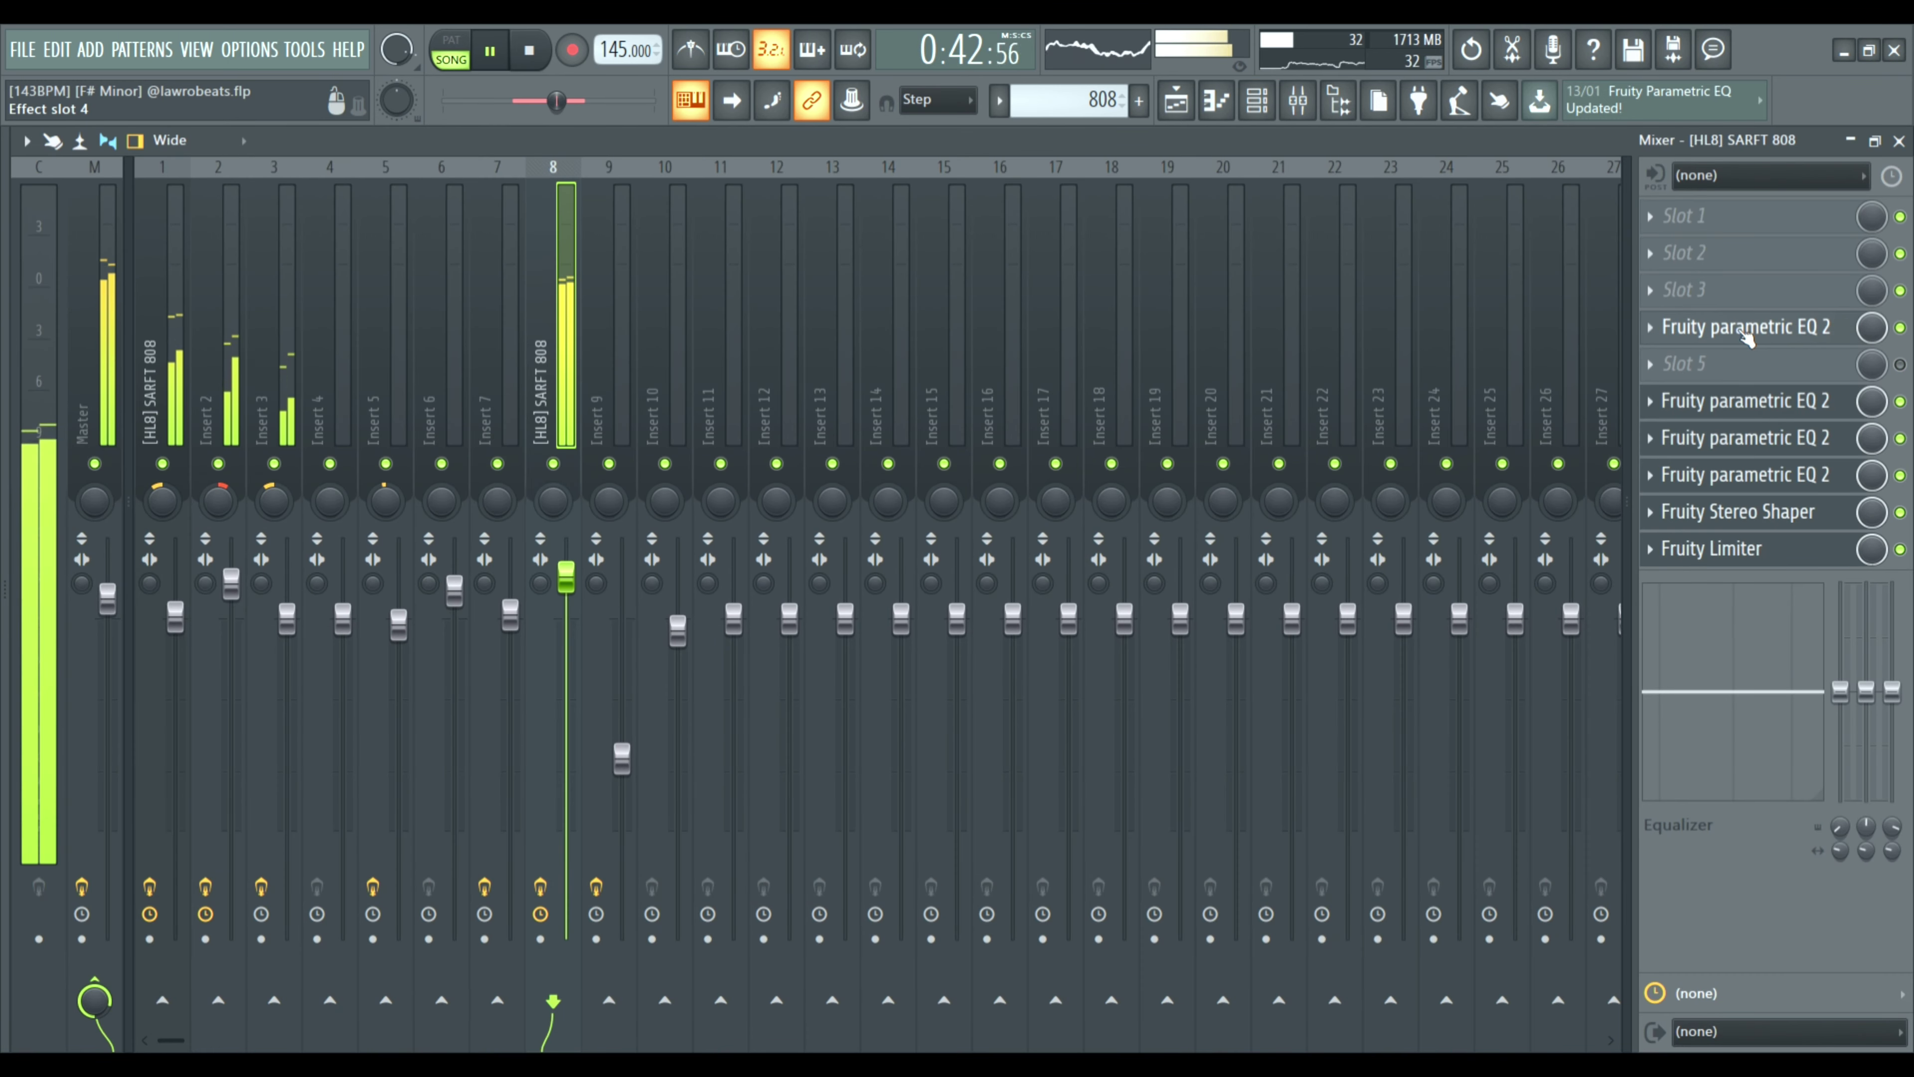
{"action": "left_click", "coordinate": [1745, 334]}
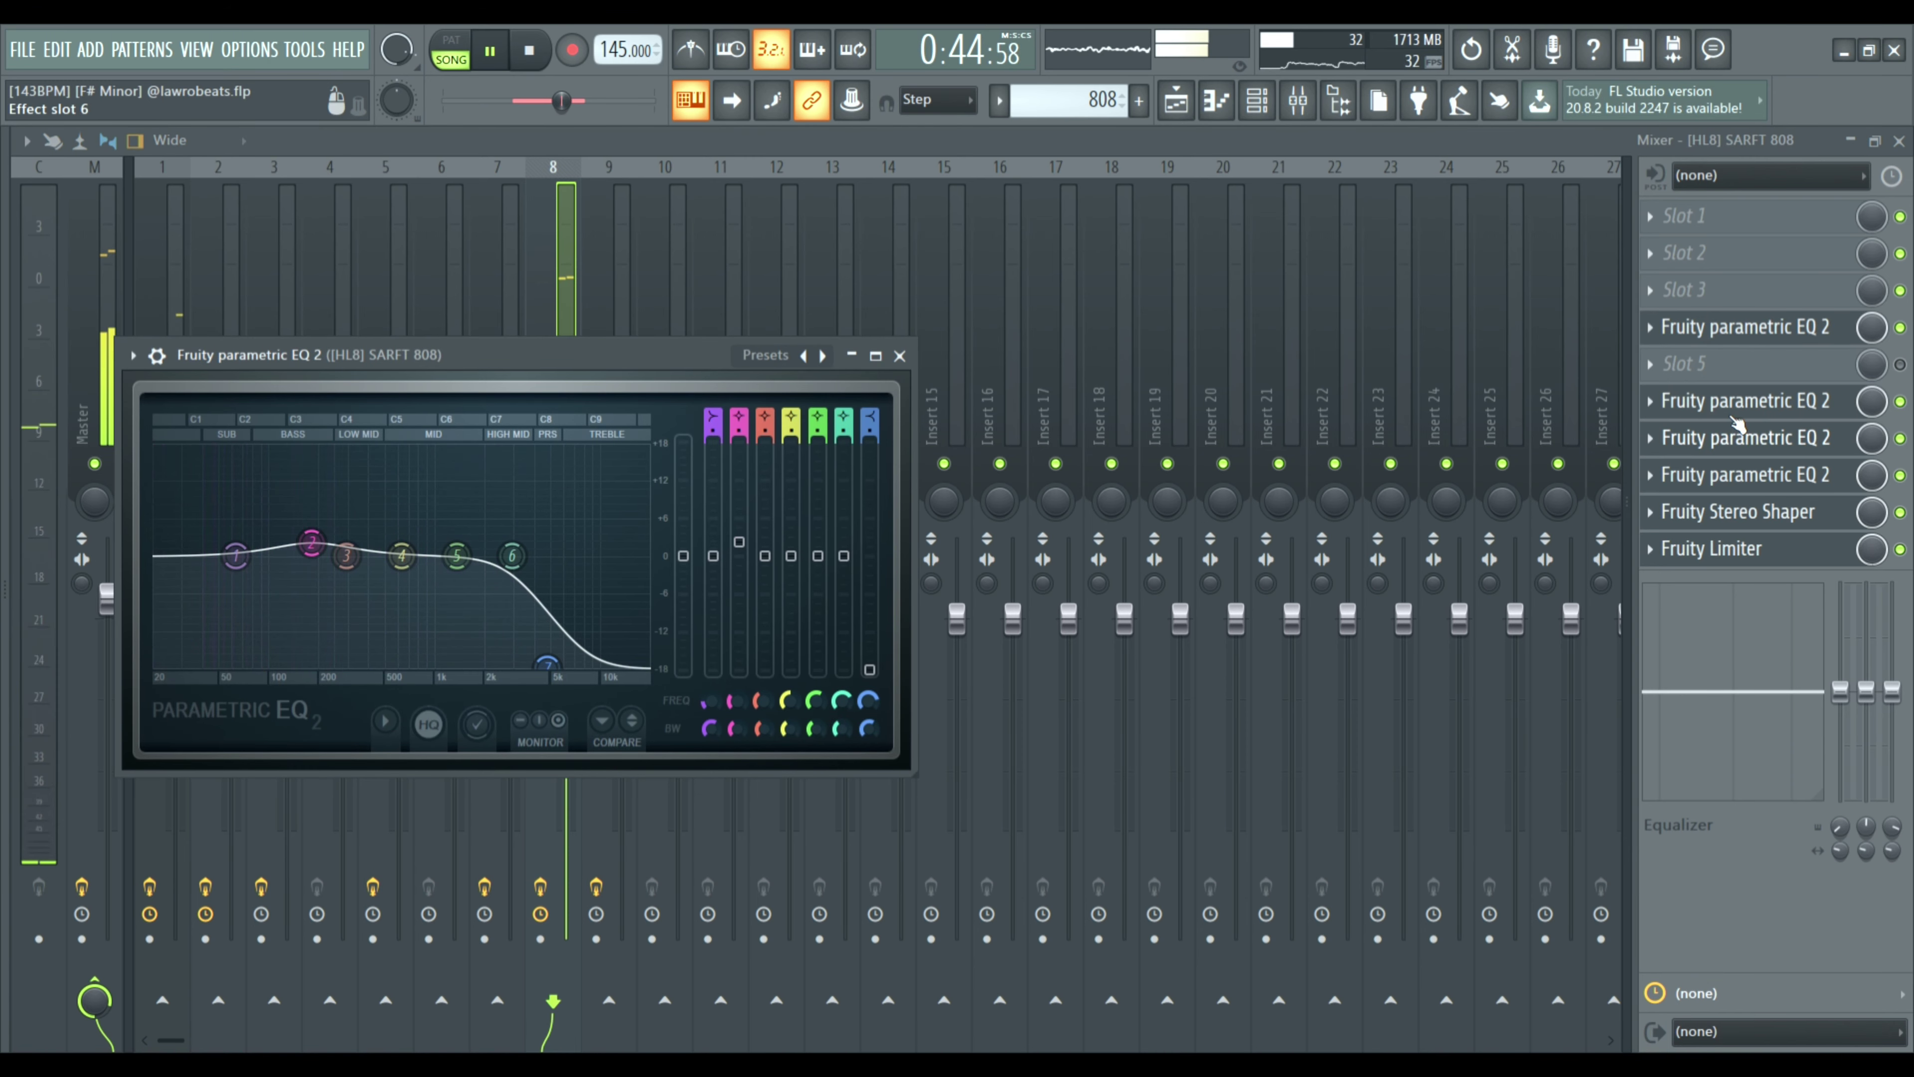
{"action": "left_click", "coordinate": [1735, 444]}
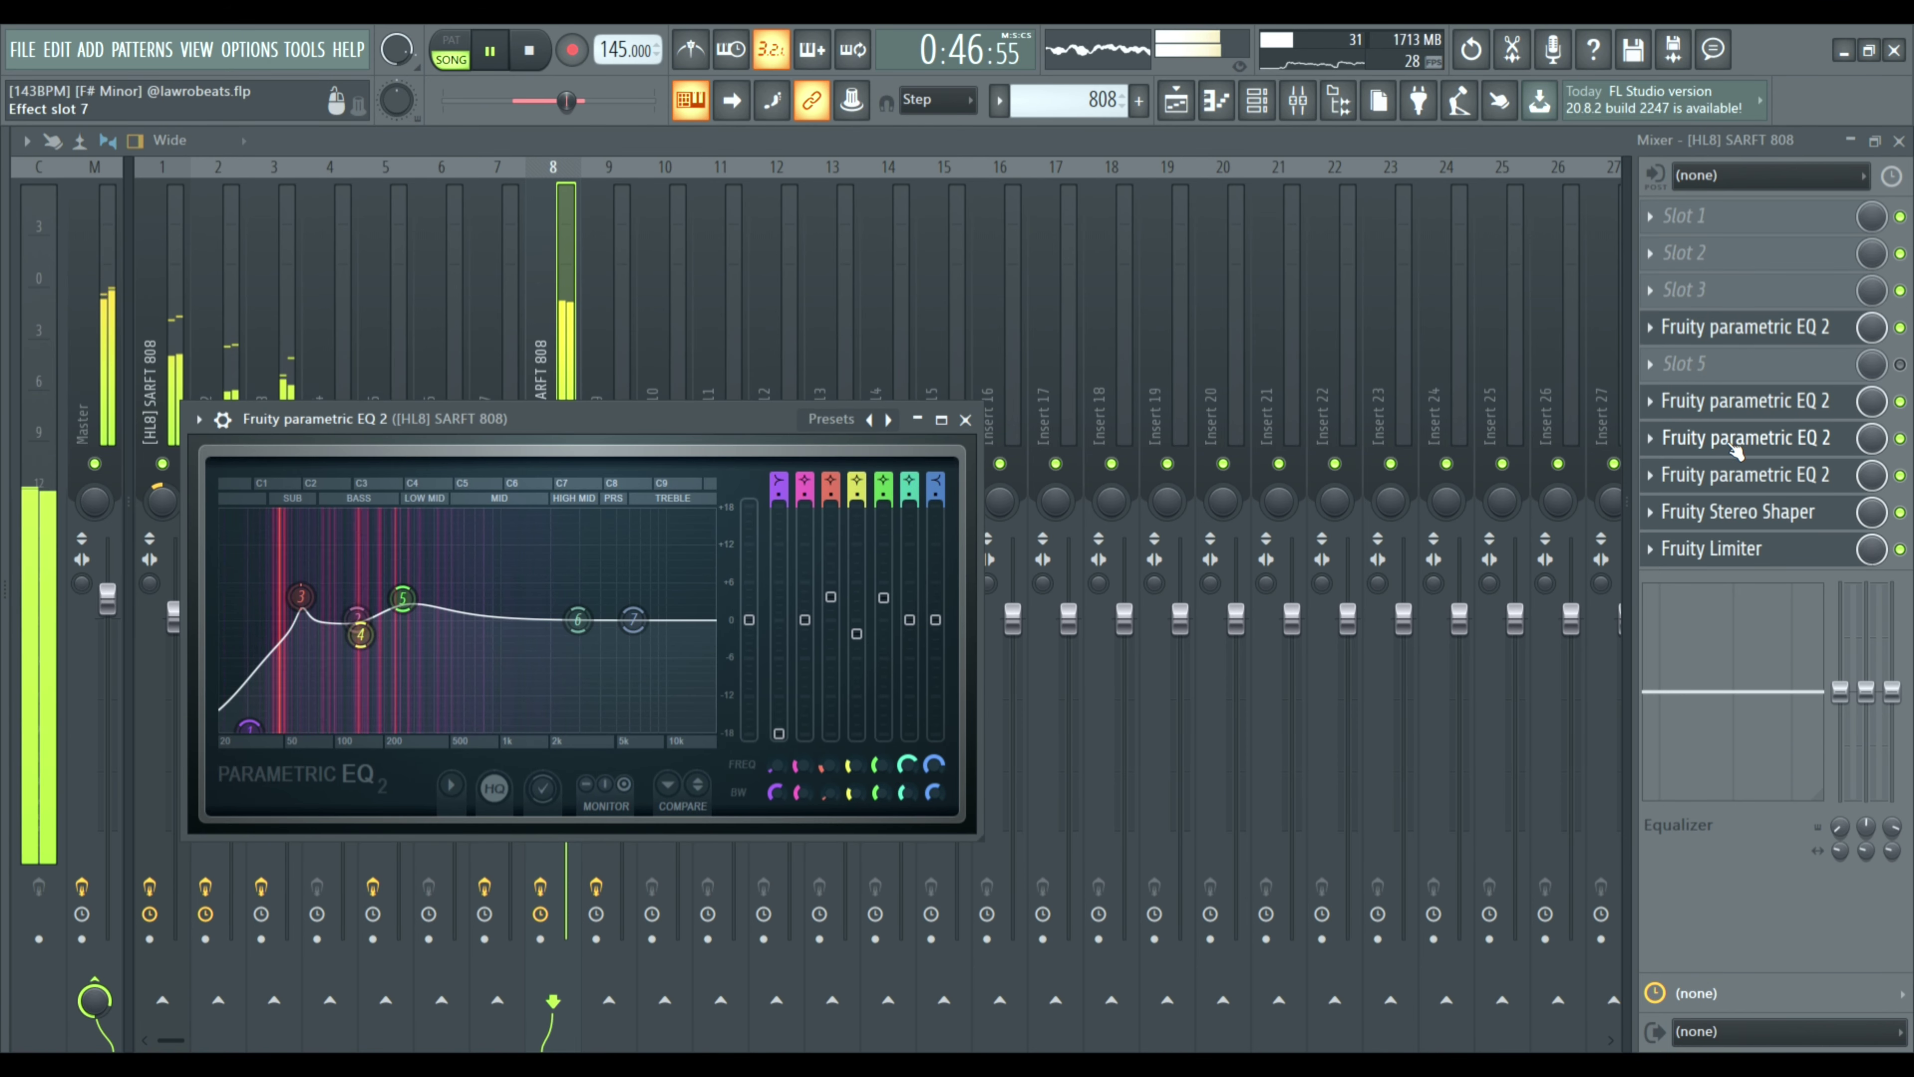
{"action": "left_click", "coordinate": [1735, 450]}
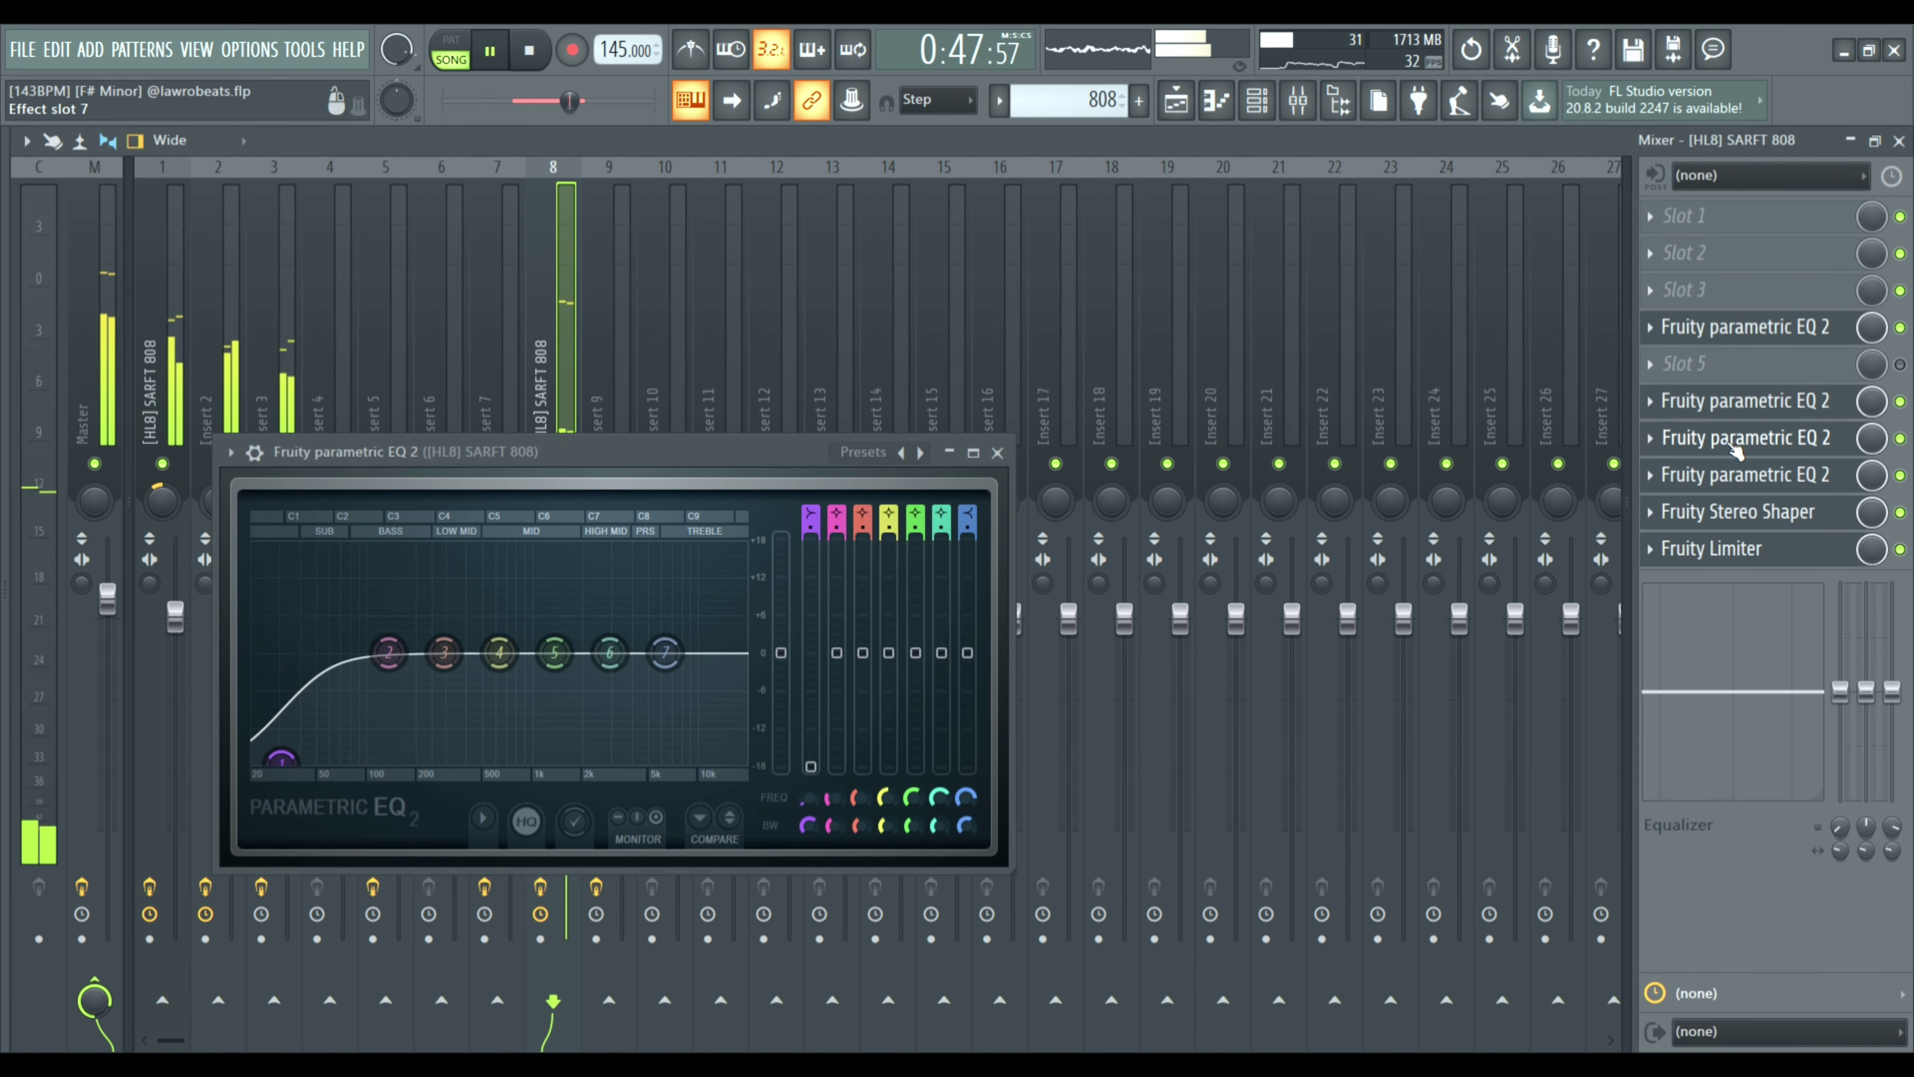
{"action": "left_click", "coordinate": [1739, 477]}
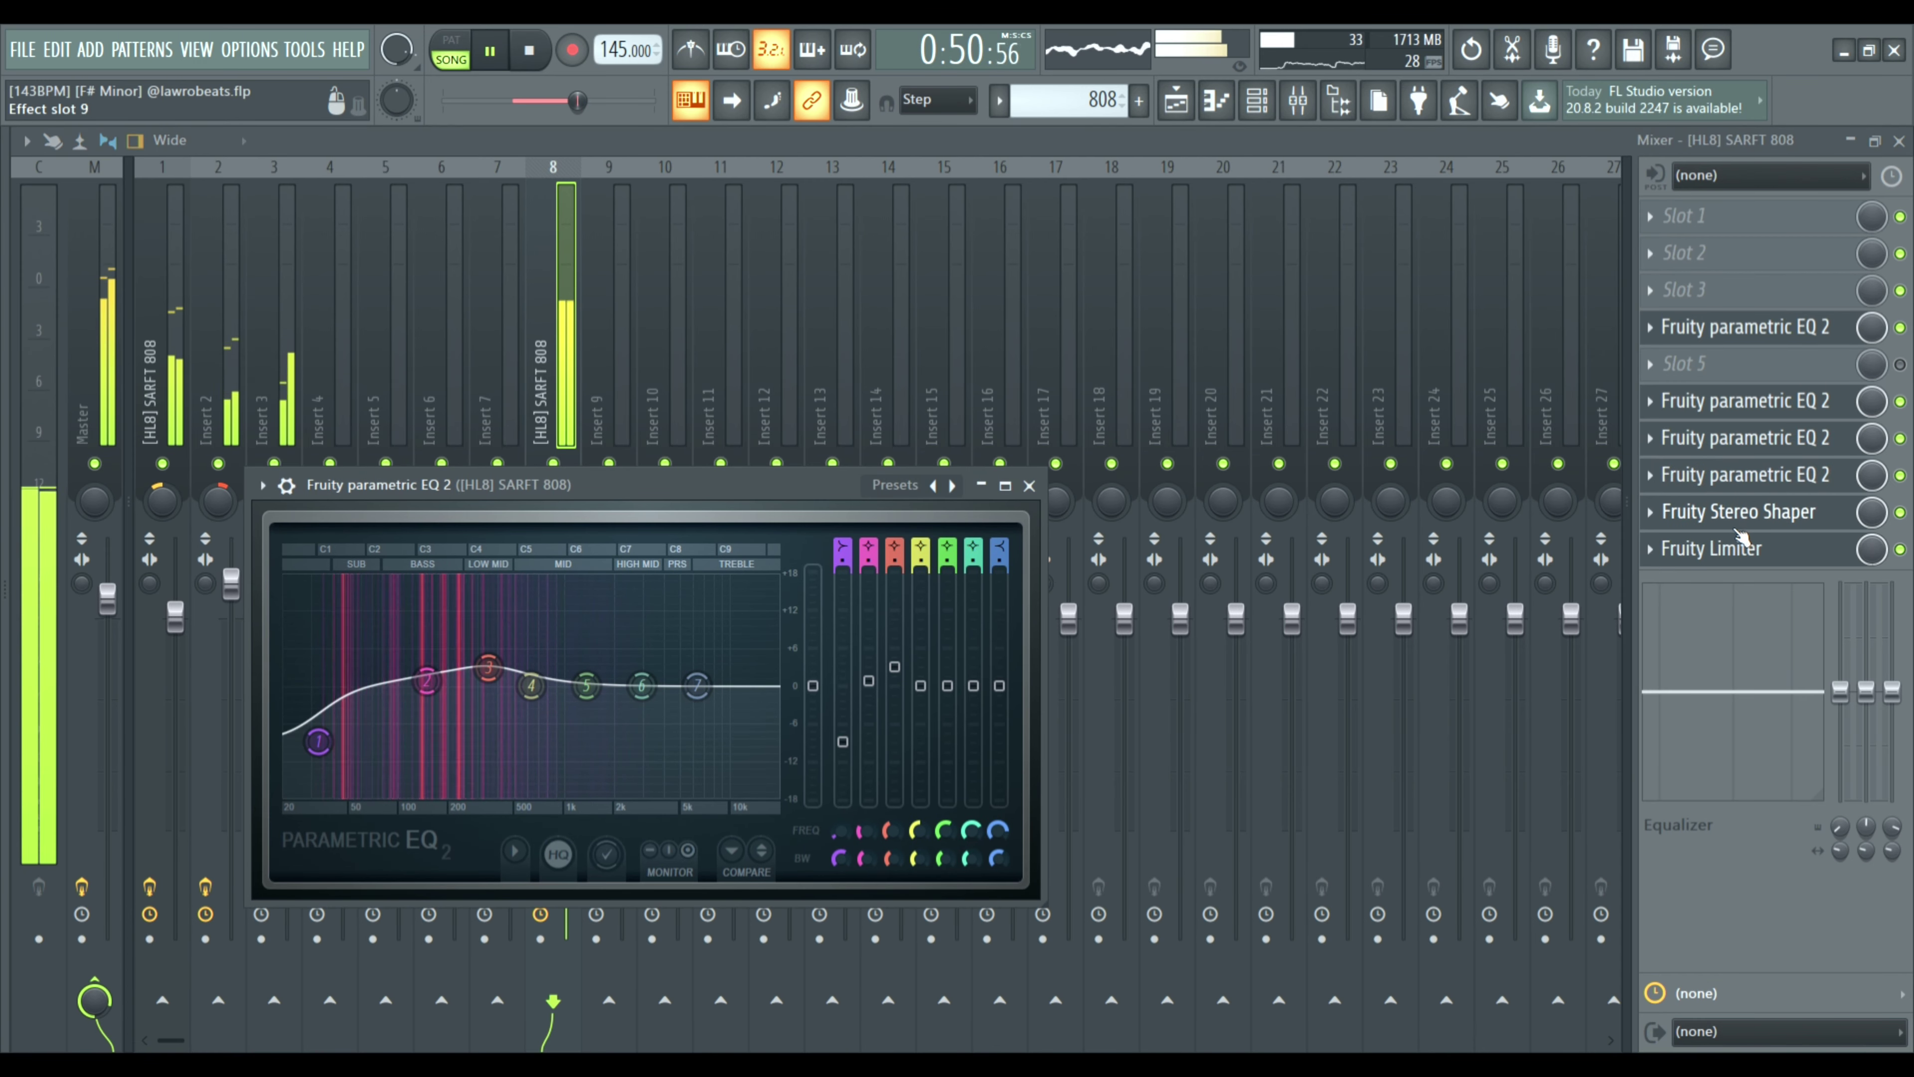
{"action": "left_click", "coordinate": [1741, 513]}
{"action": "left_click", "coordinate": [1734, 550]}
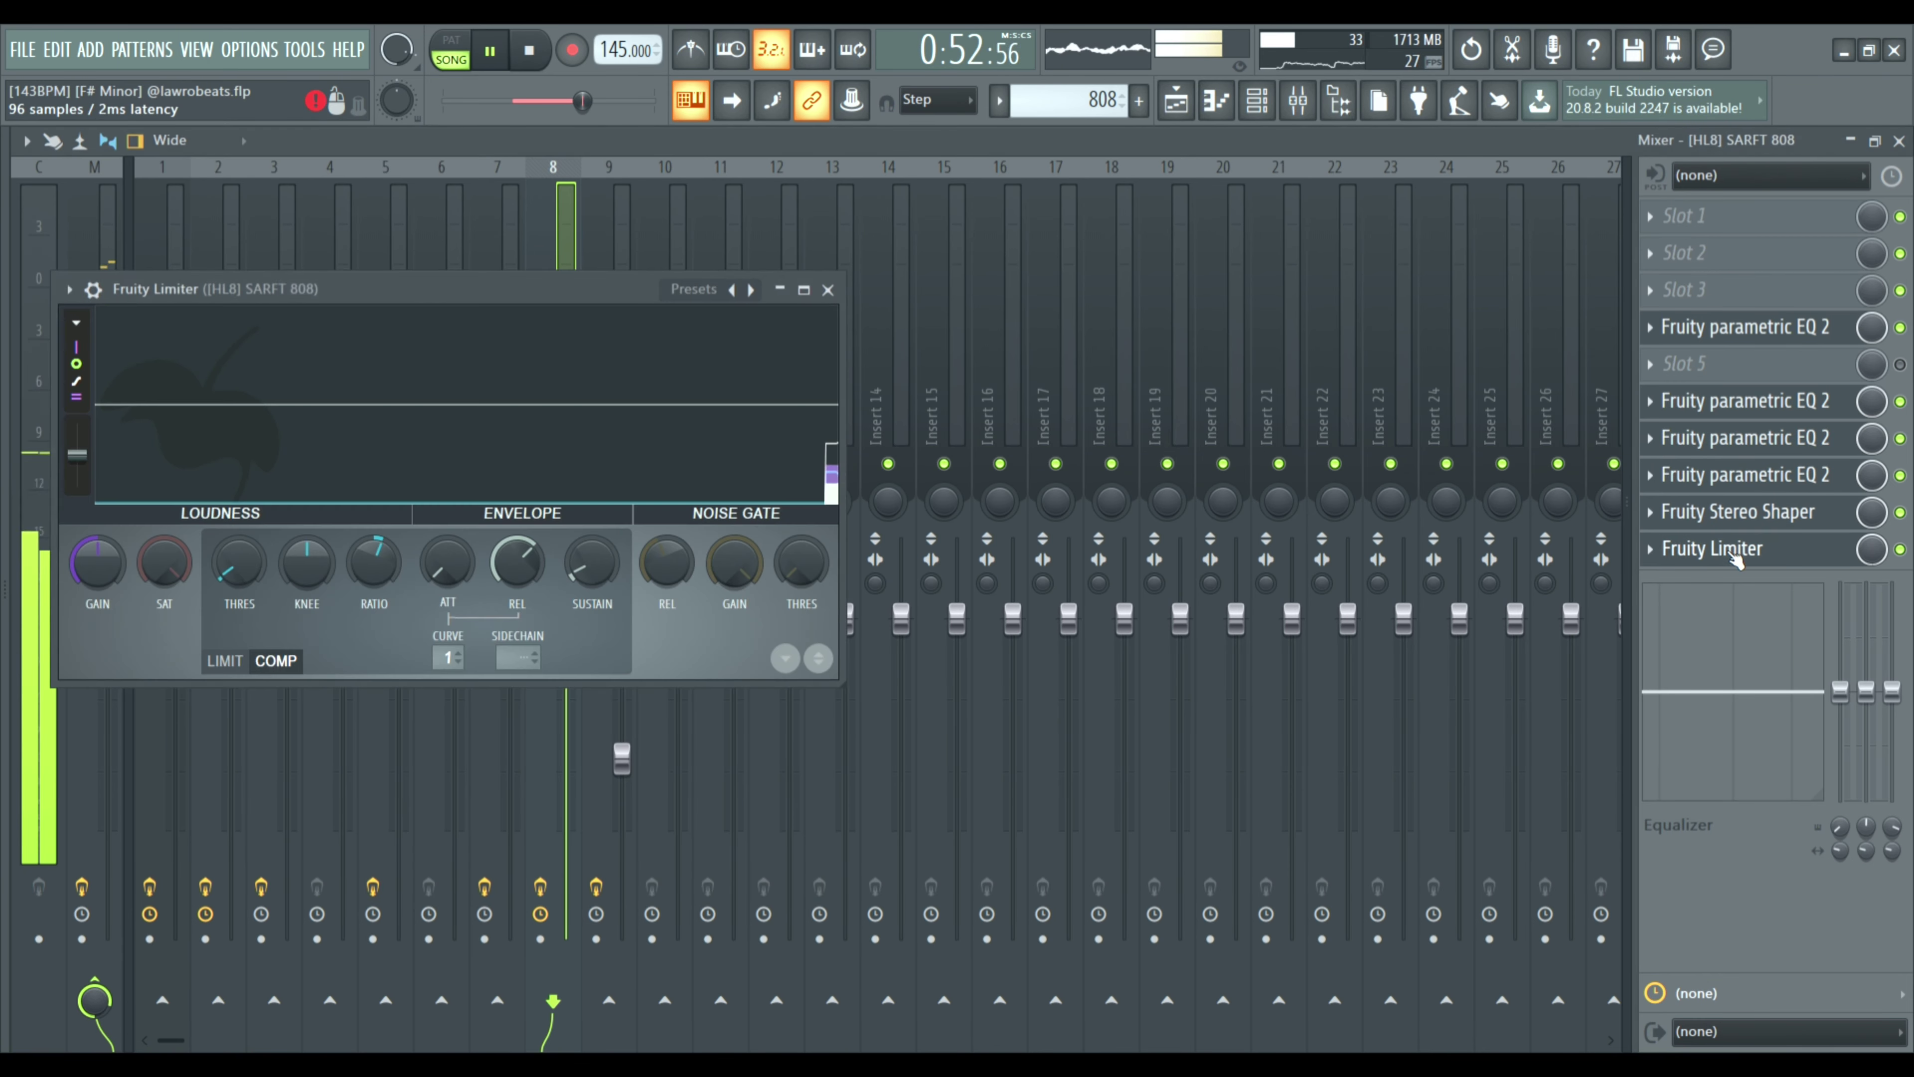
{"action": "left_click", "coordinate": [1183, 111]}
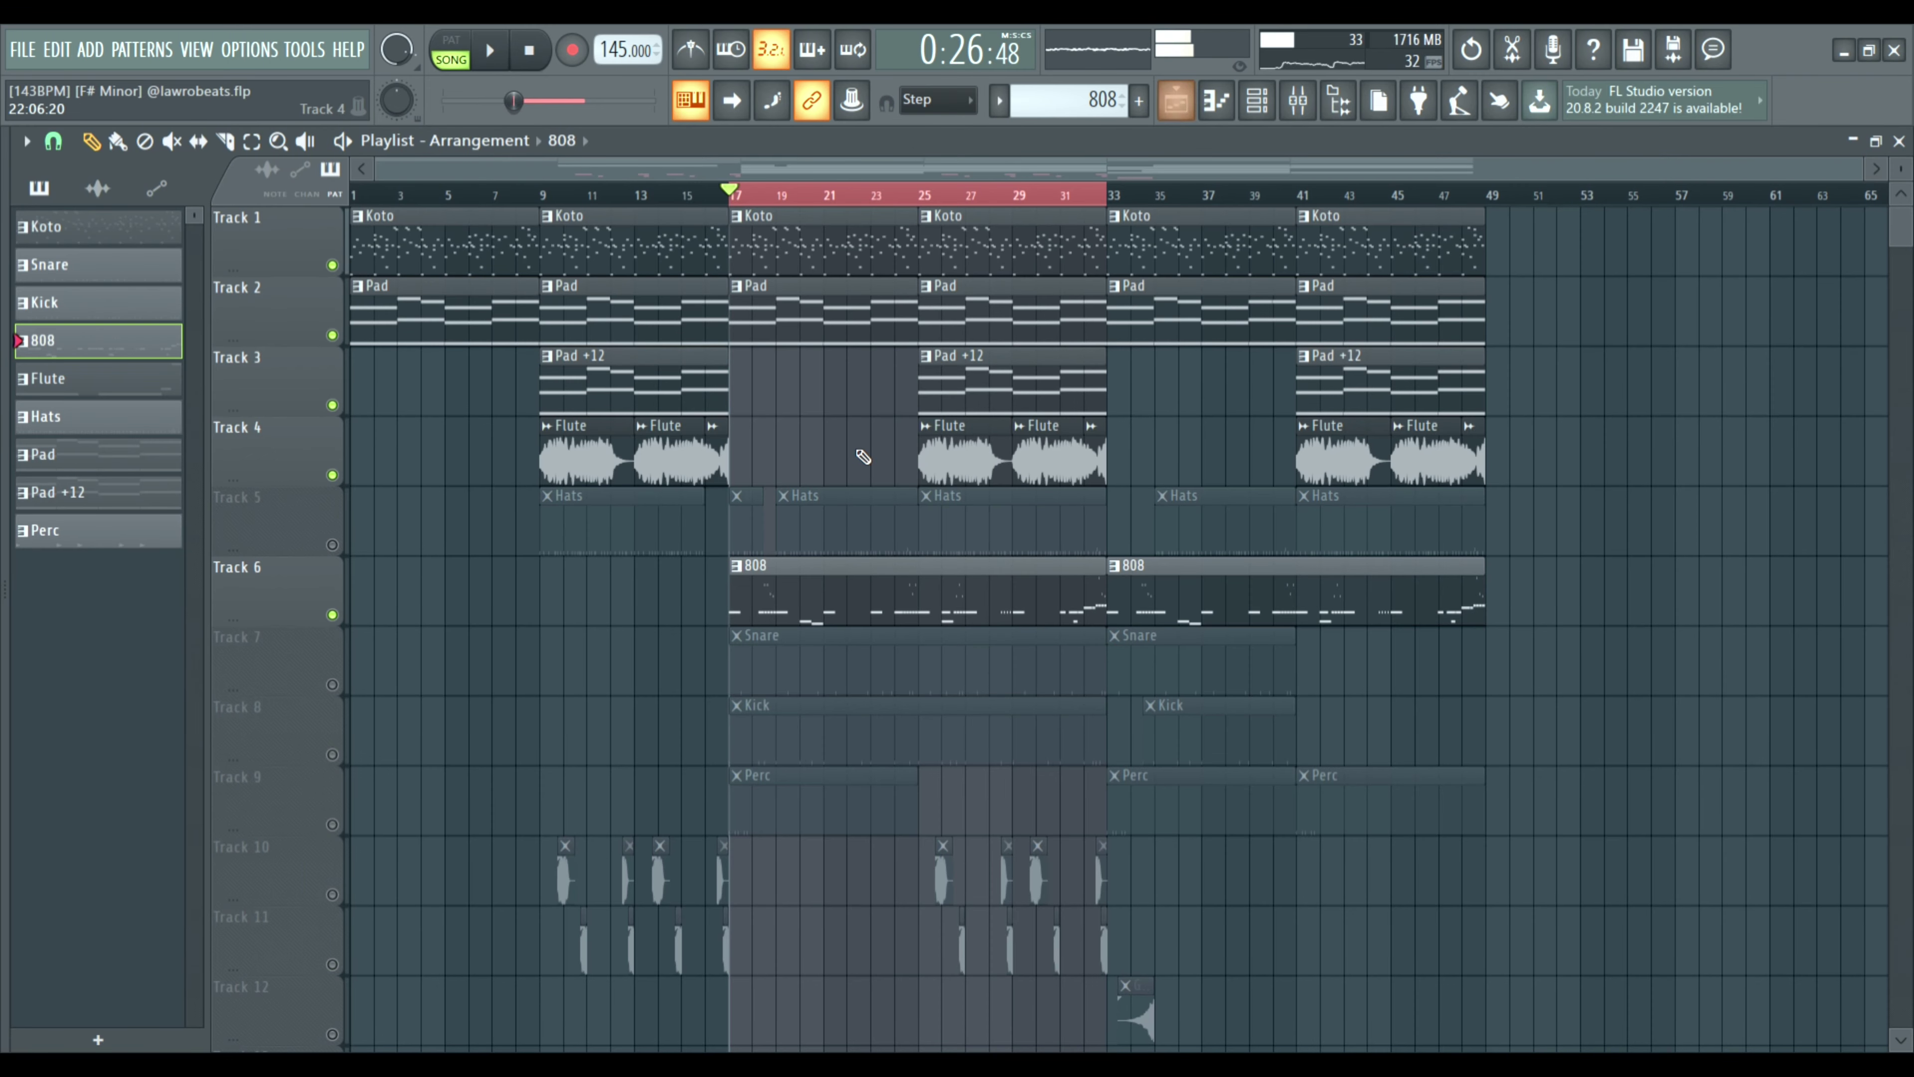
Mute the 808 track, unmute the Snare track and show the bar 17 Snare clip's notes in the piano roll.
{"action": "left_click", "coordinate": [331, 614]}
{"action": "left_click", "coordinate": [332, 685]}
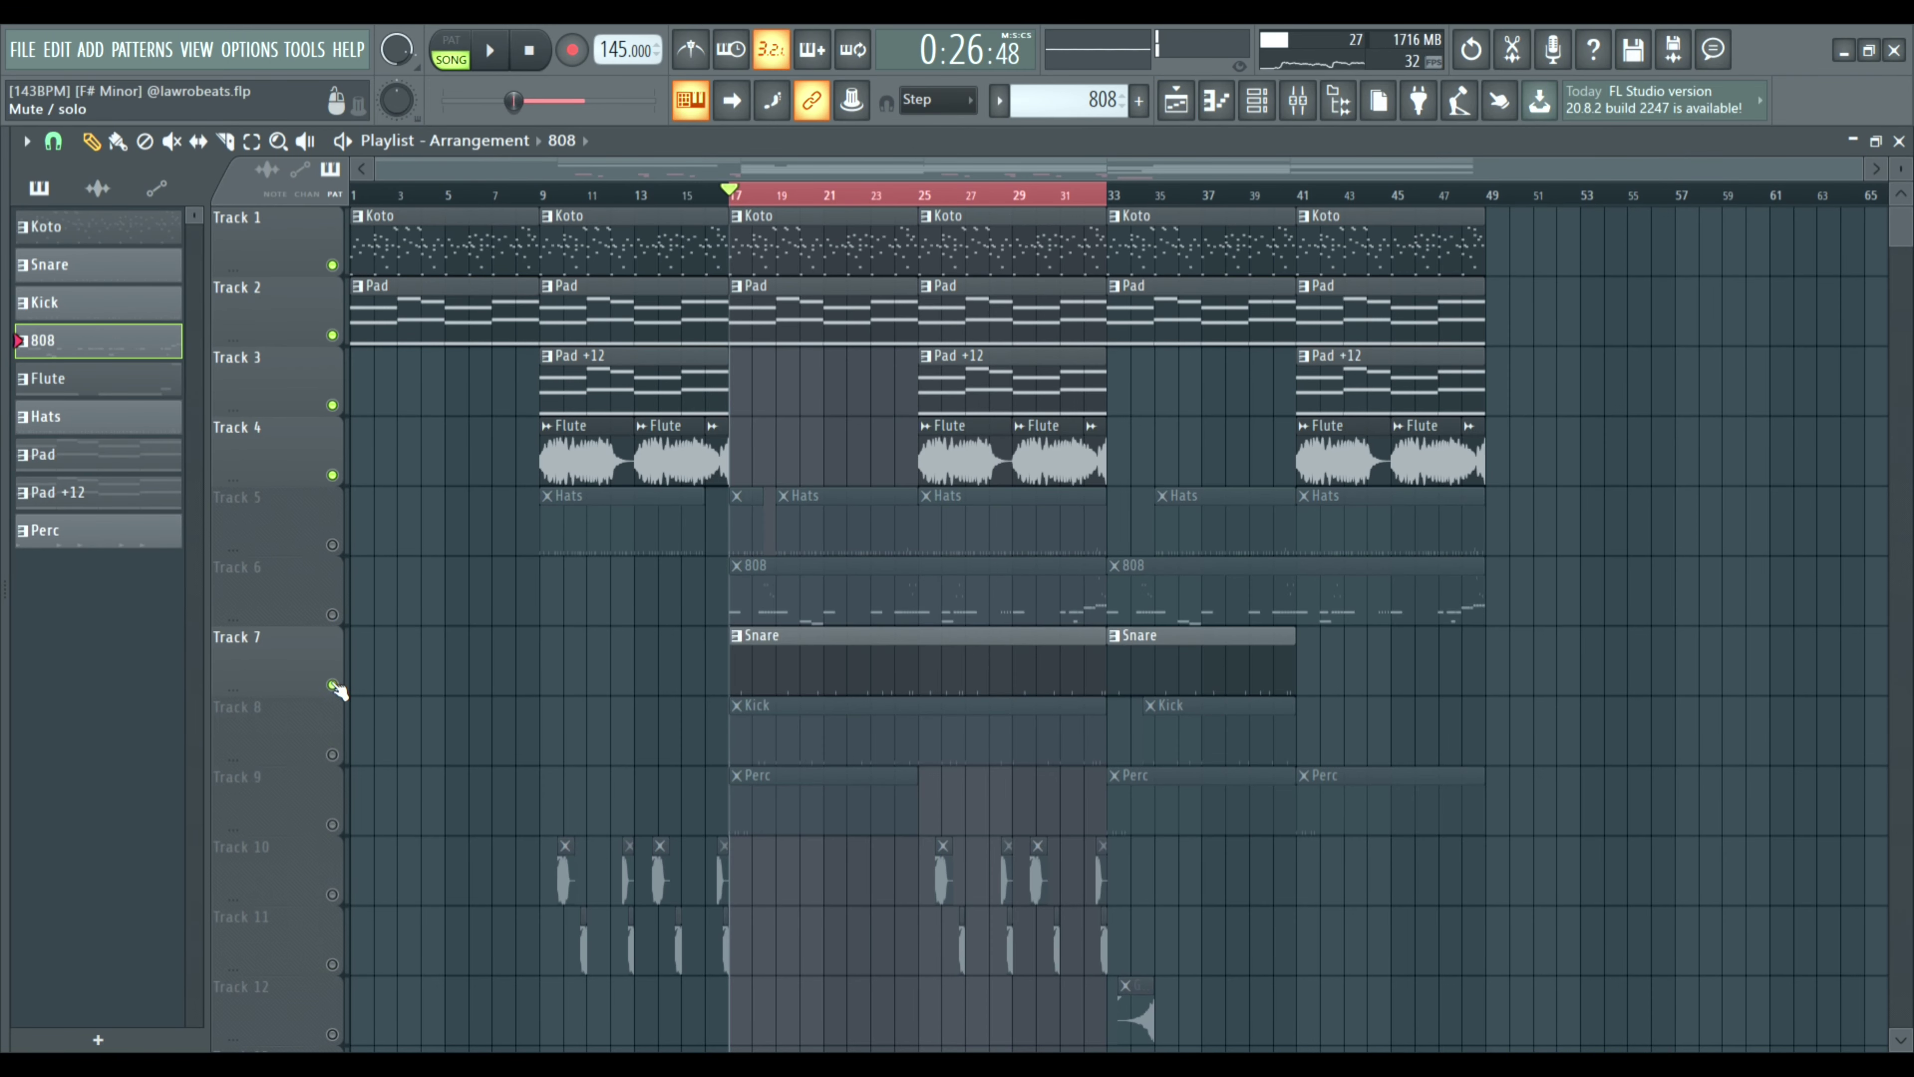
{"action": "double_click", "coordinate": [862, 680]}
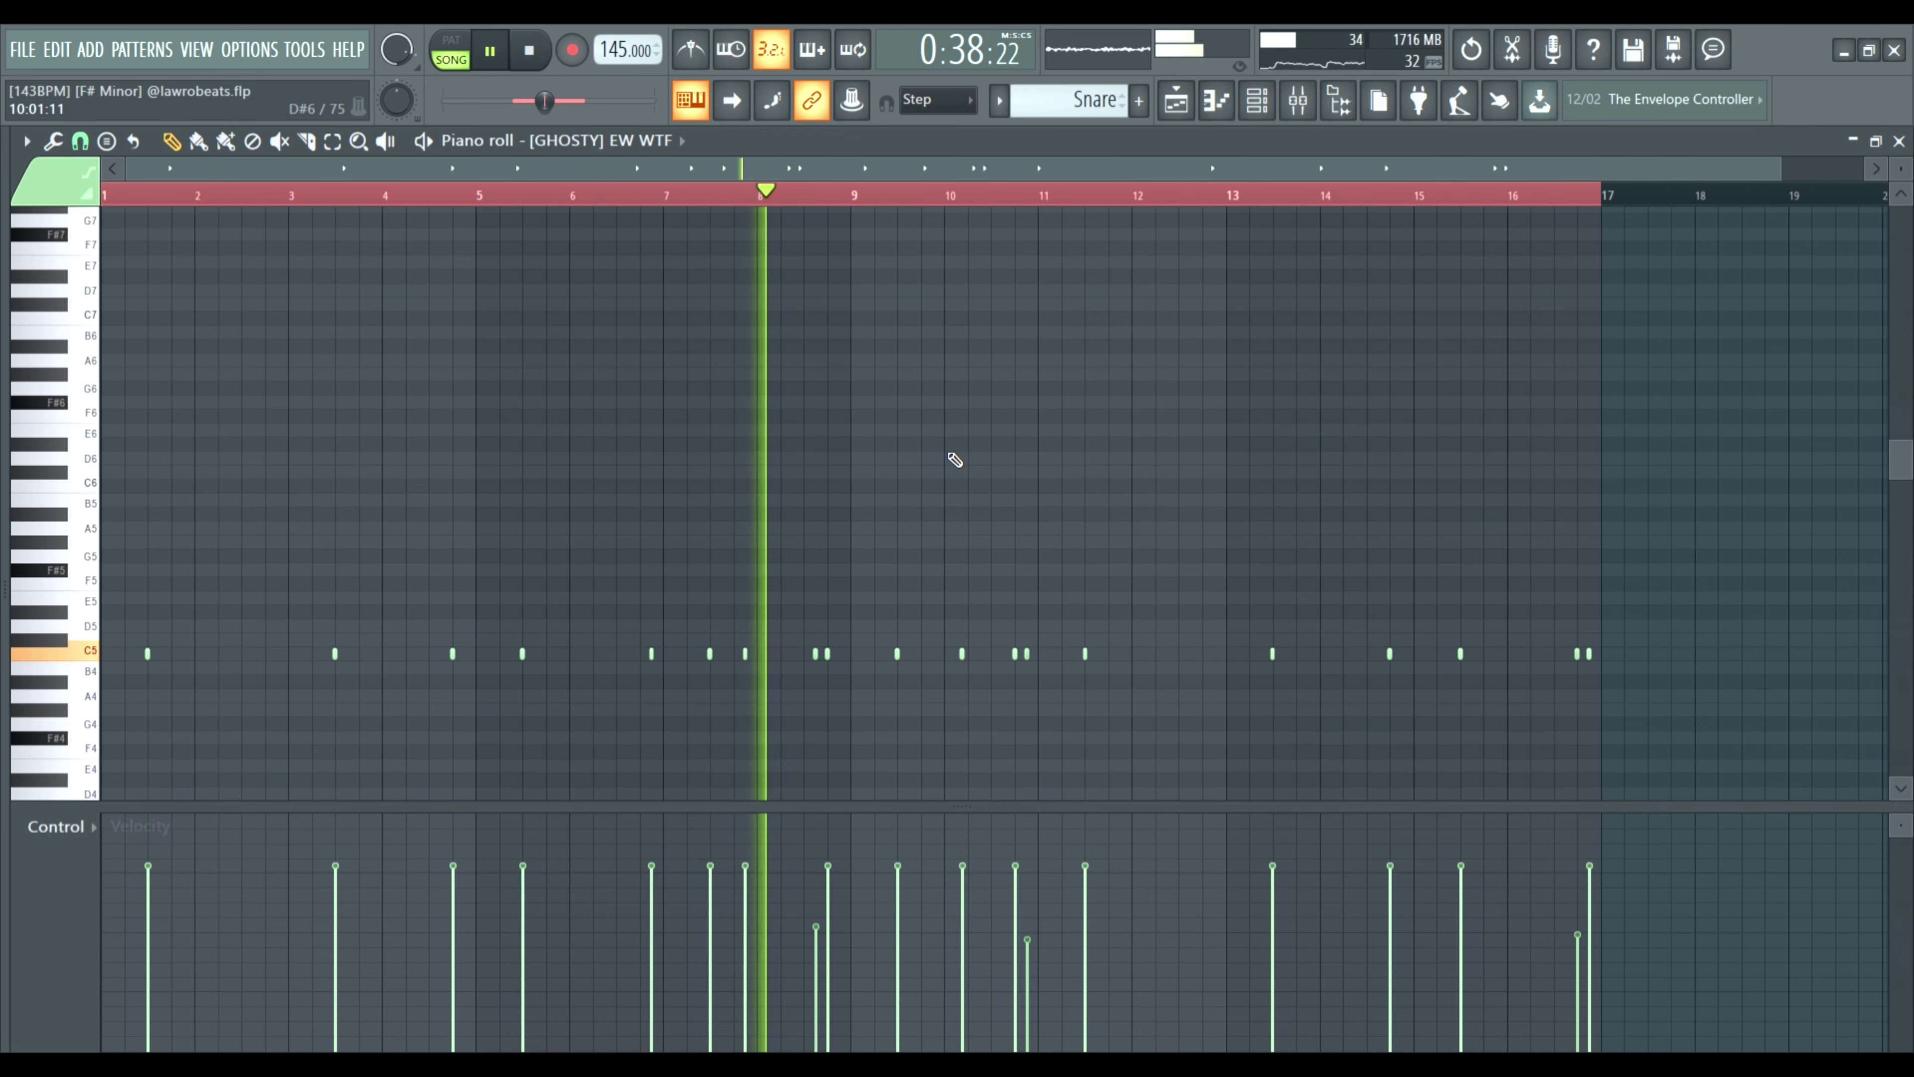
Check the effect slots of mixer insert 6 for the snare and return to the playlist.
{"action": "left_click", "coordinate": [1308, 101]}
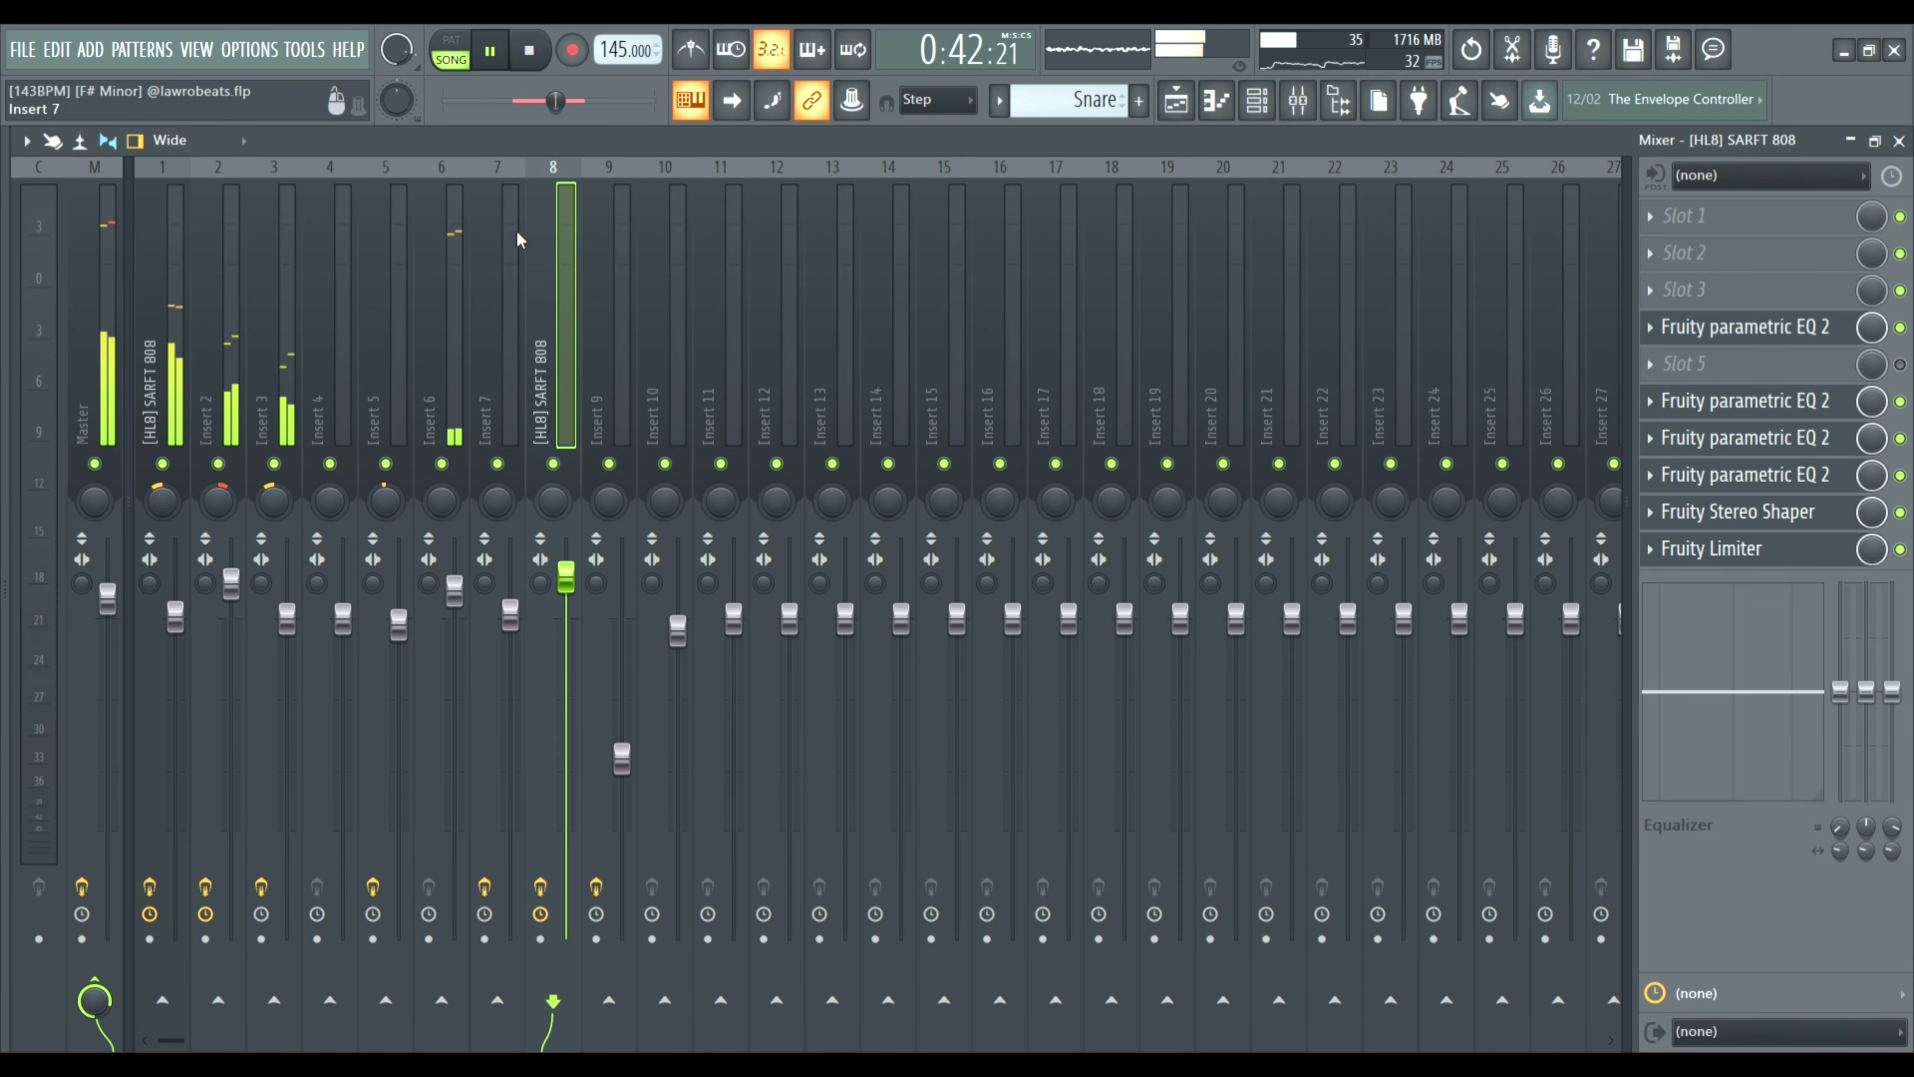
{"action": "left_click", "coordinate": [468, 254]}
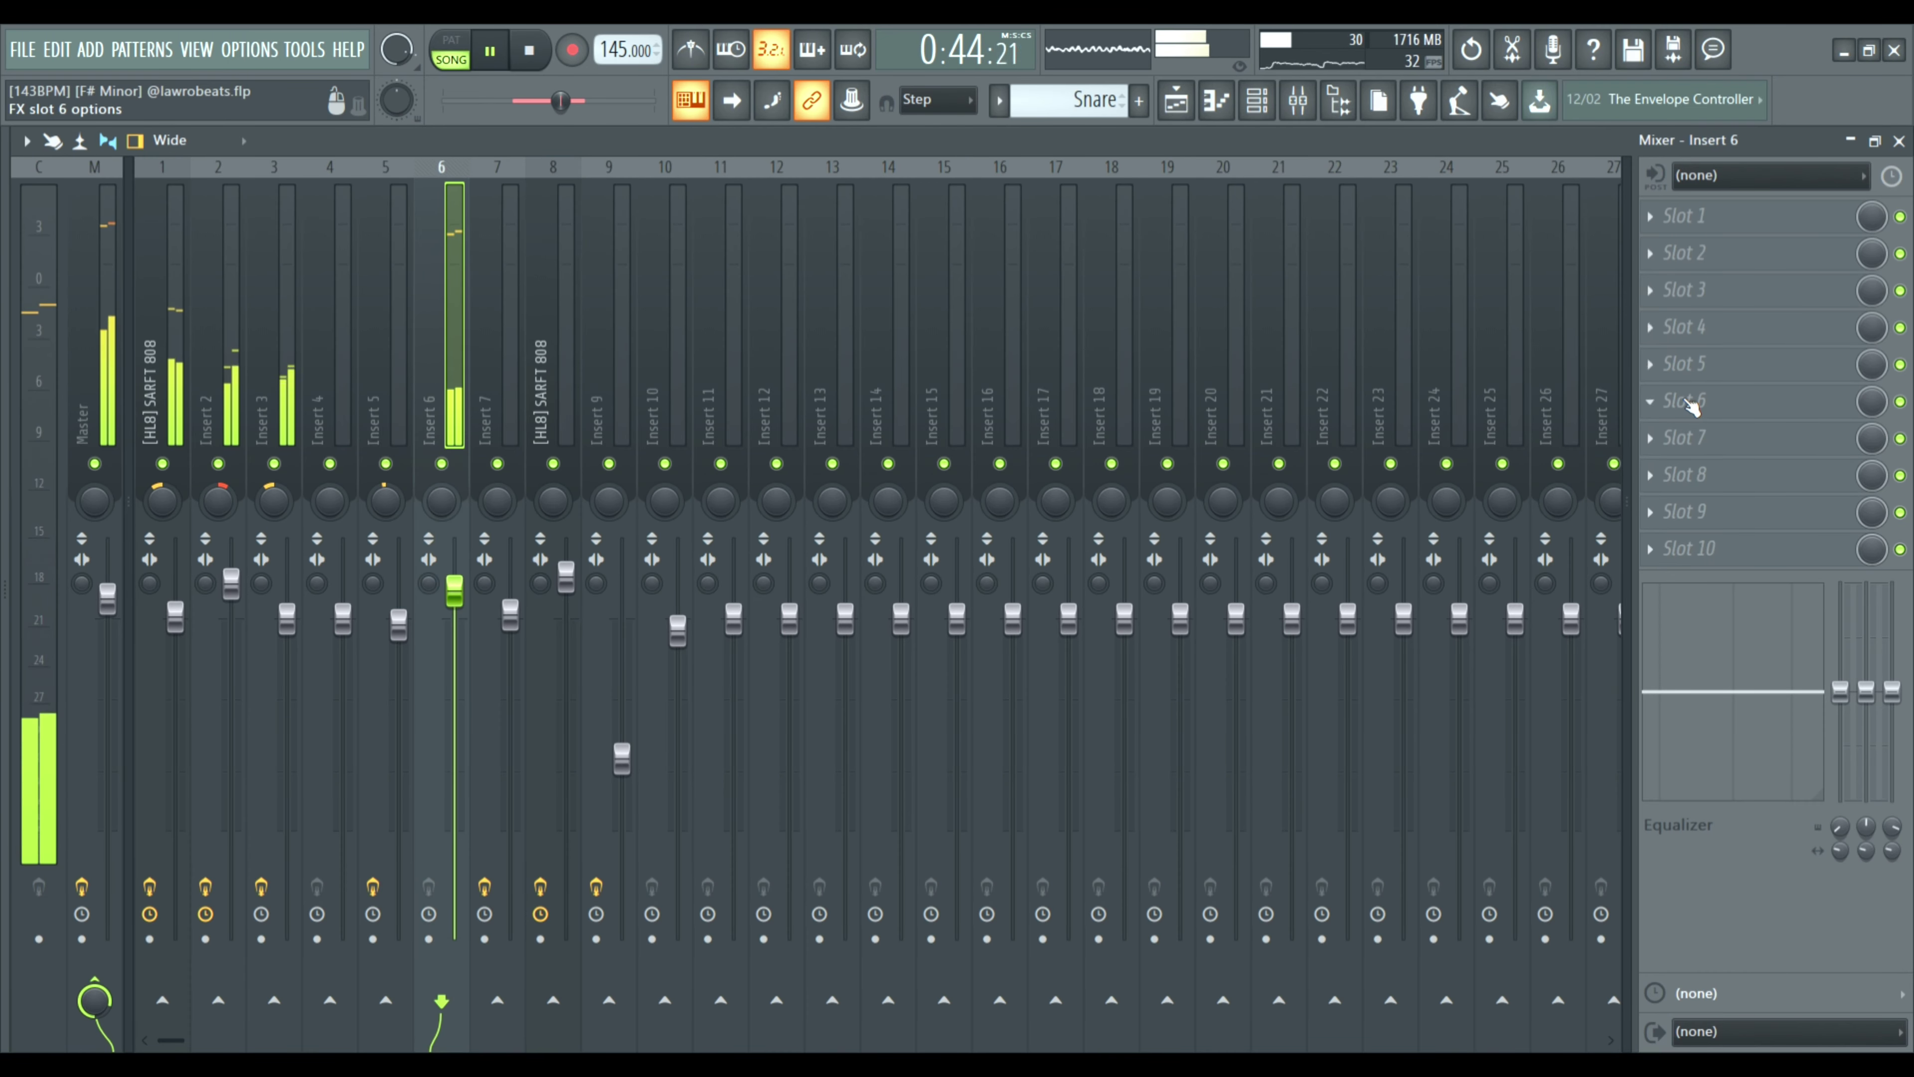
{"action": "left_click", "coordinate": [1185, 106]}
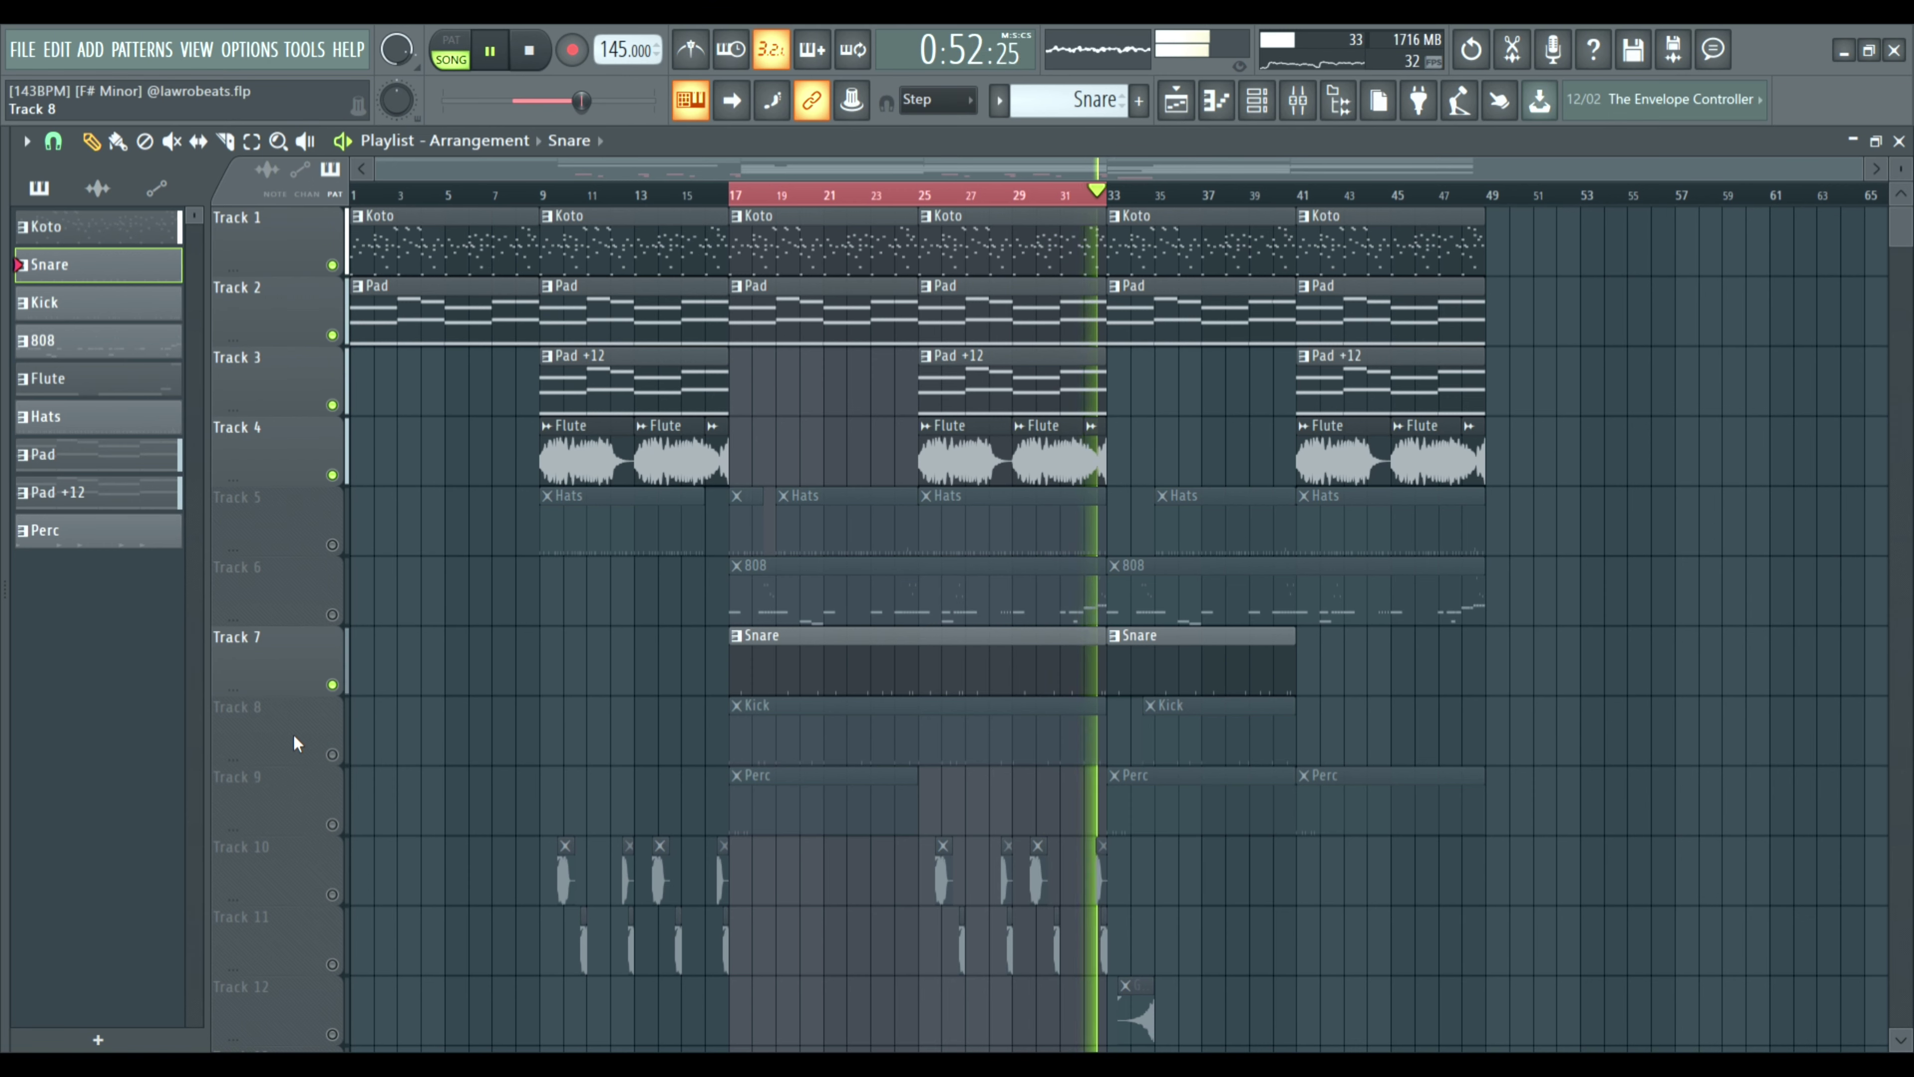
Stop playback, switch from the Snare track to the Kick track and open the bar 17 Kick clip in the piano roll.
{"action": "key", "text": "space"}
{"action": "left_click", "coordinate": [331, 684]}
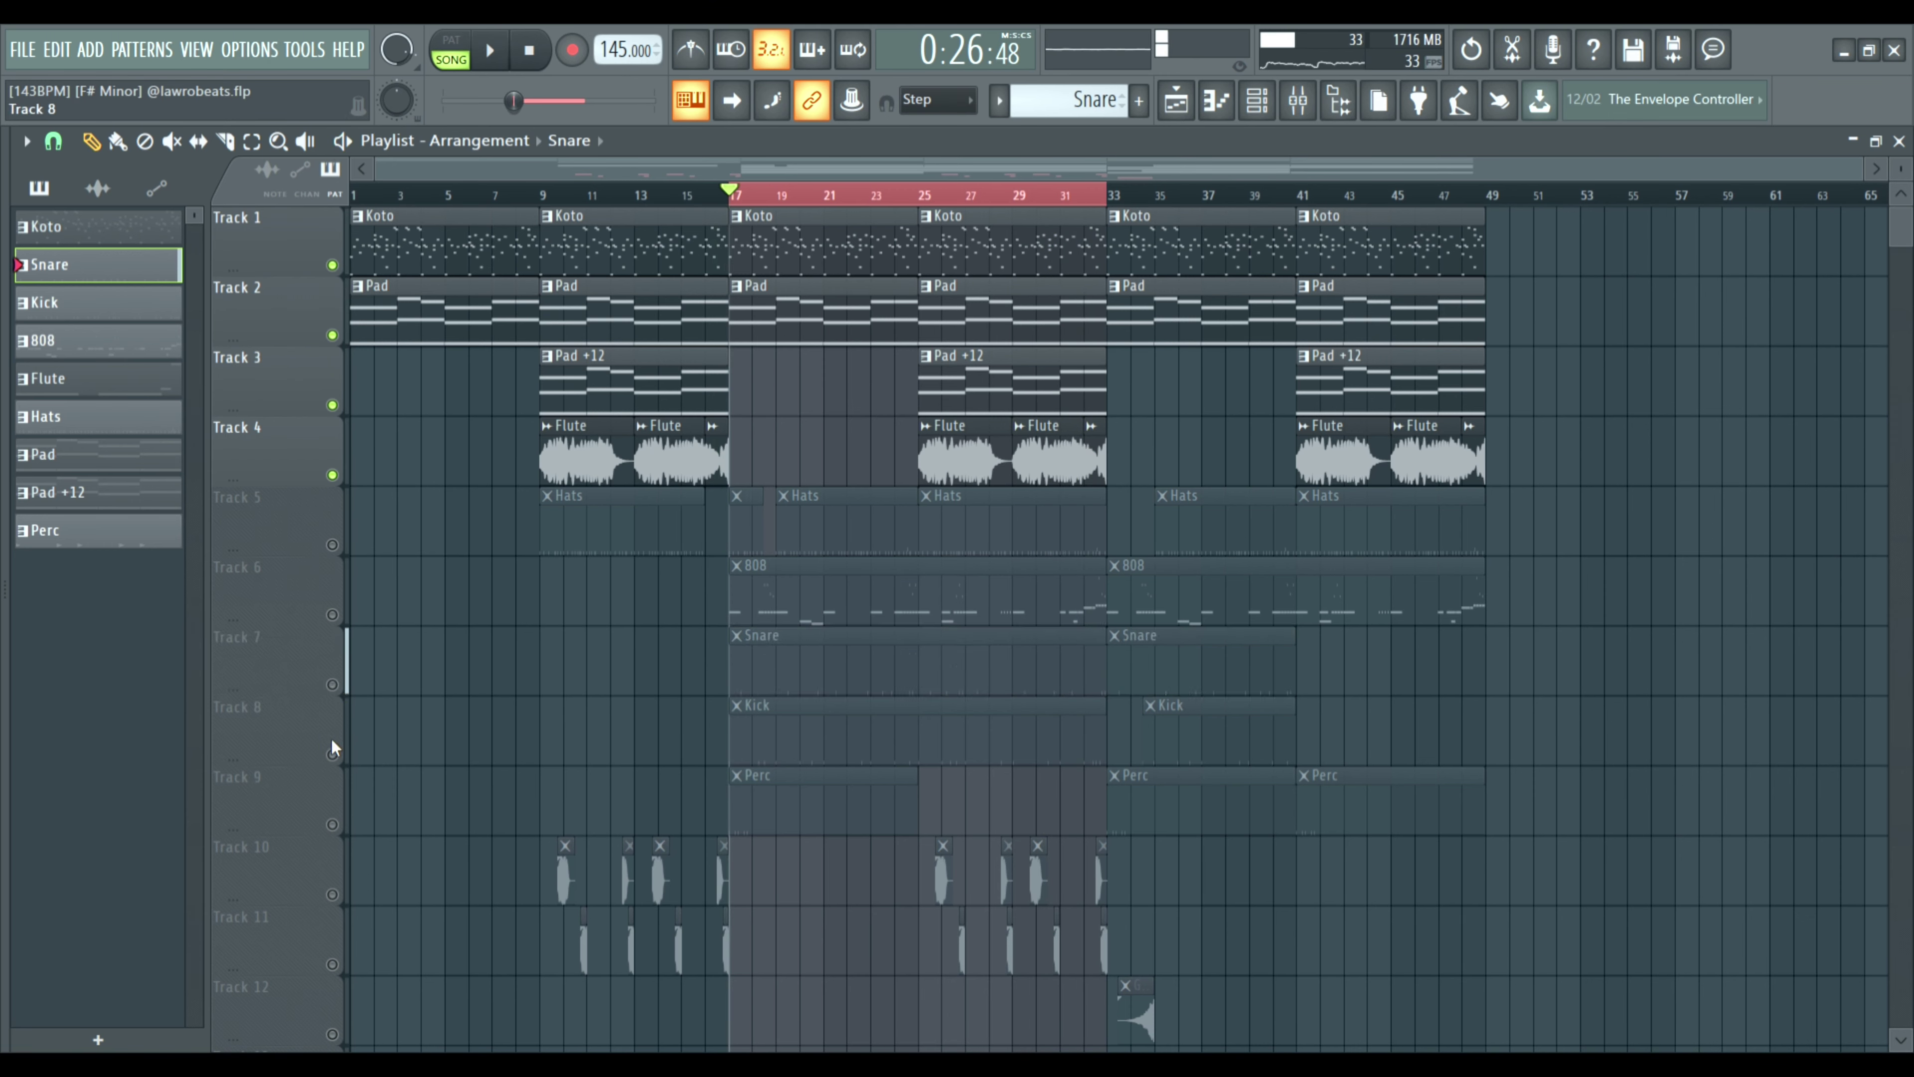
{"action": "left_click", "coordinate": [331, 754]}
{"action": "double_click", "coordinate": [821, 741]}
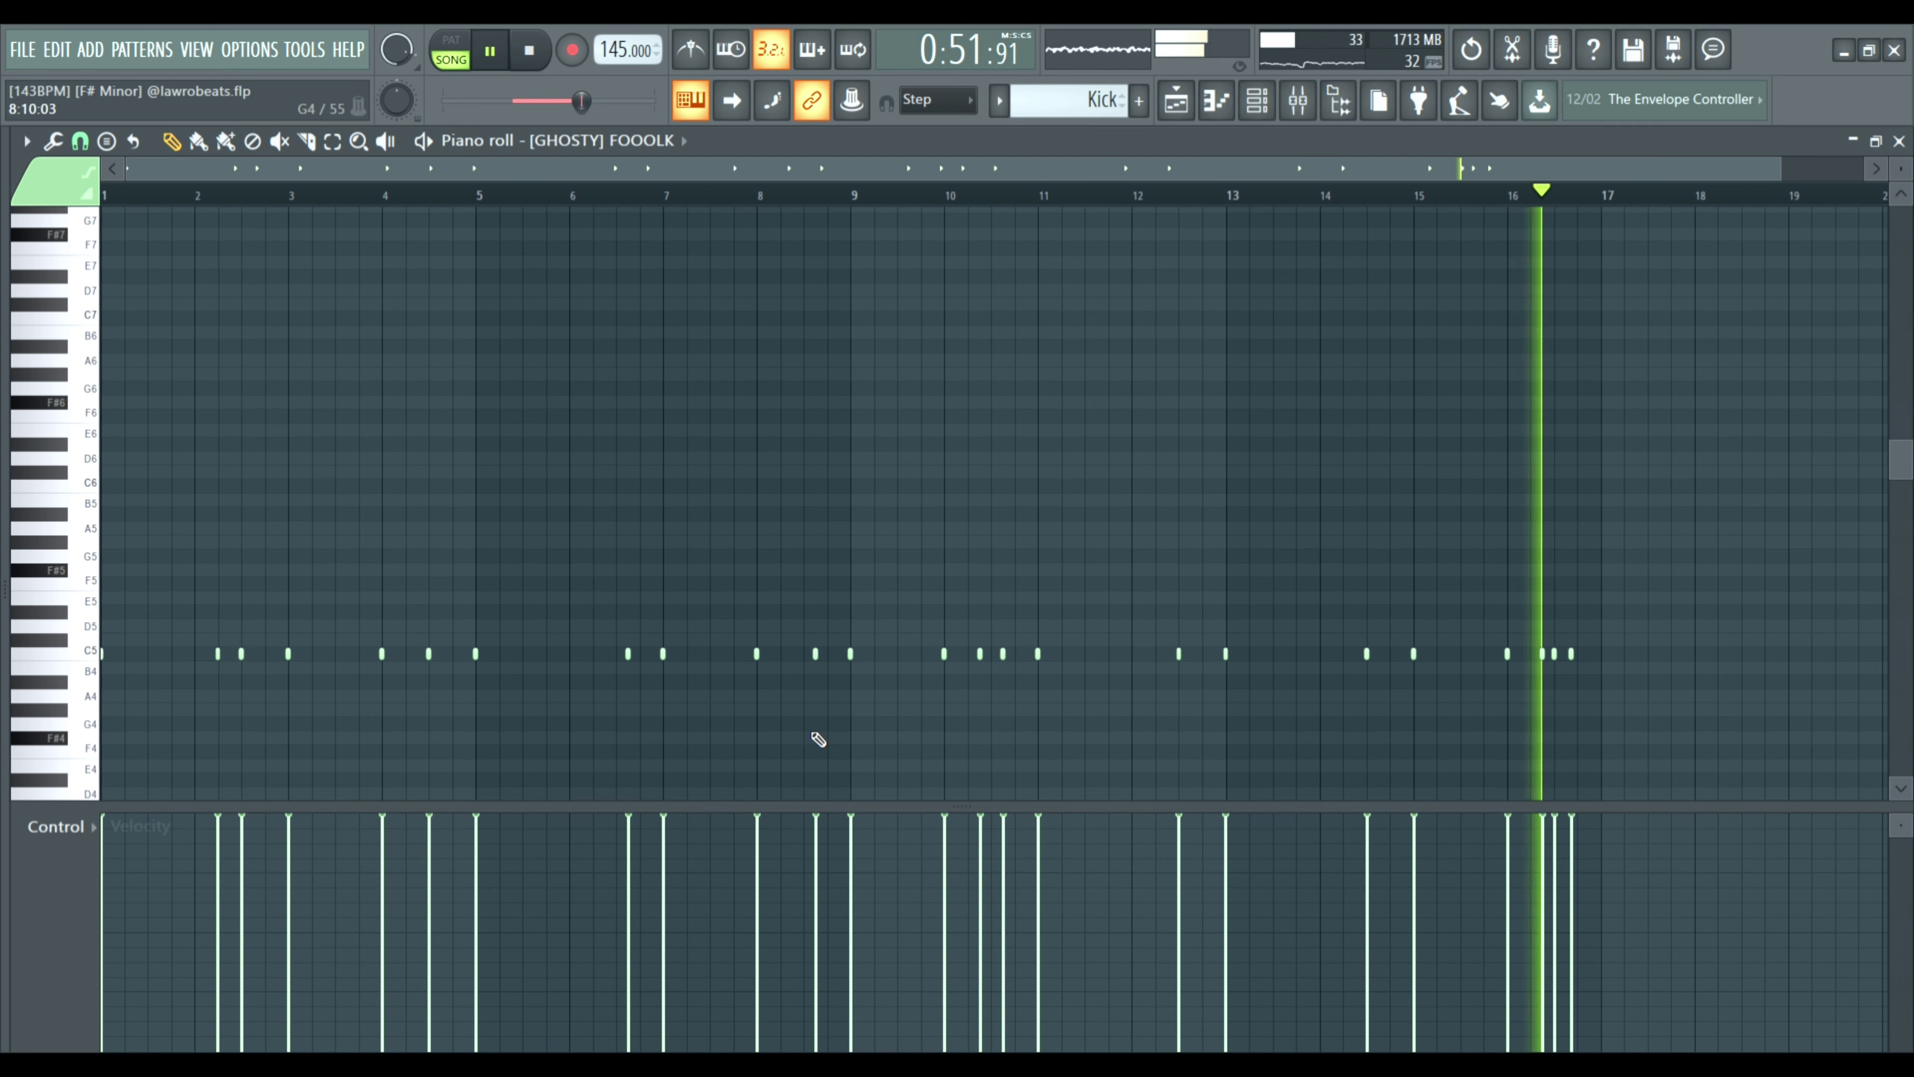
Mute the Kick track, unmute the Perc track and play the bar 17 Perc clip with its notes in the piano roll.
{"action": "key", "text": "space"}
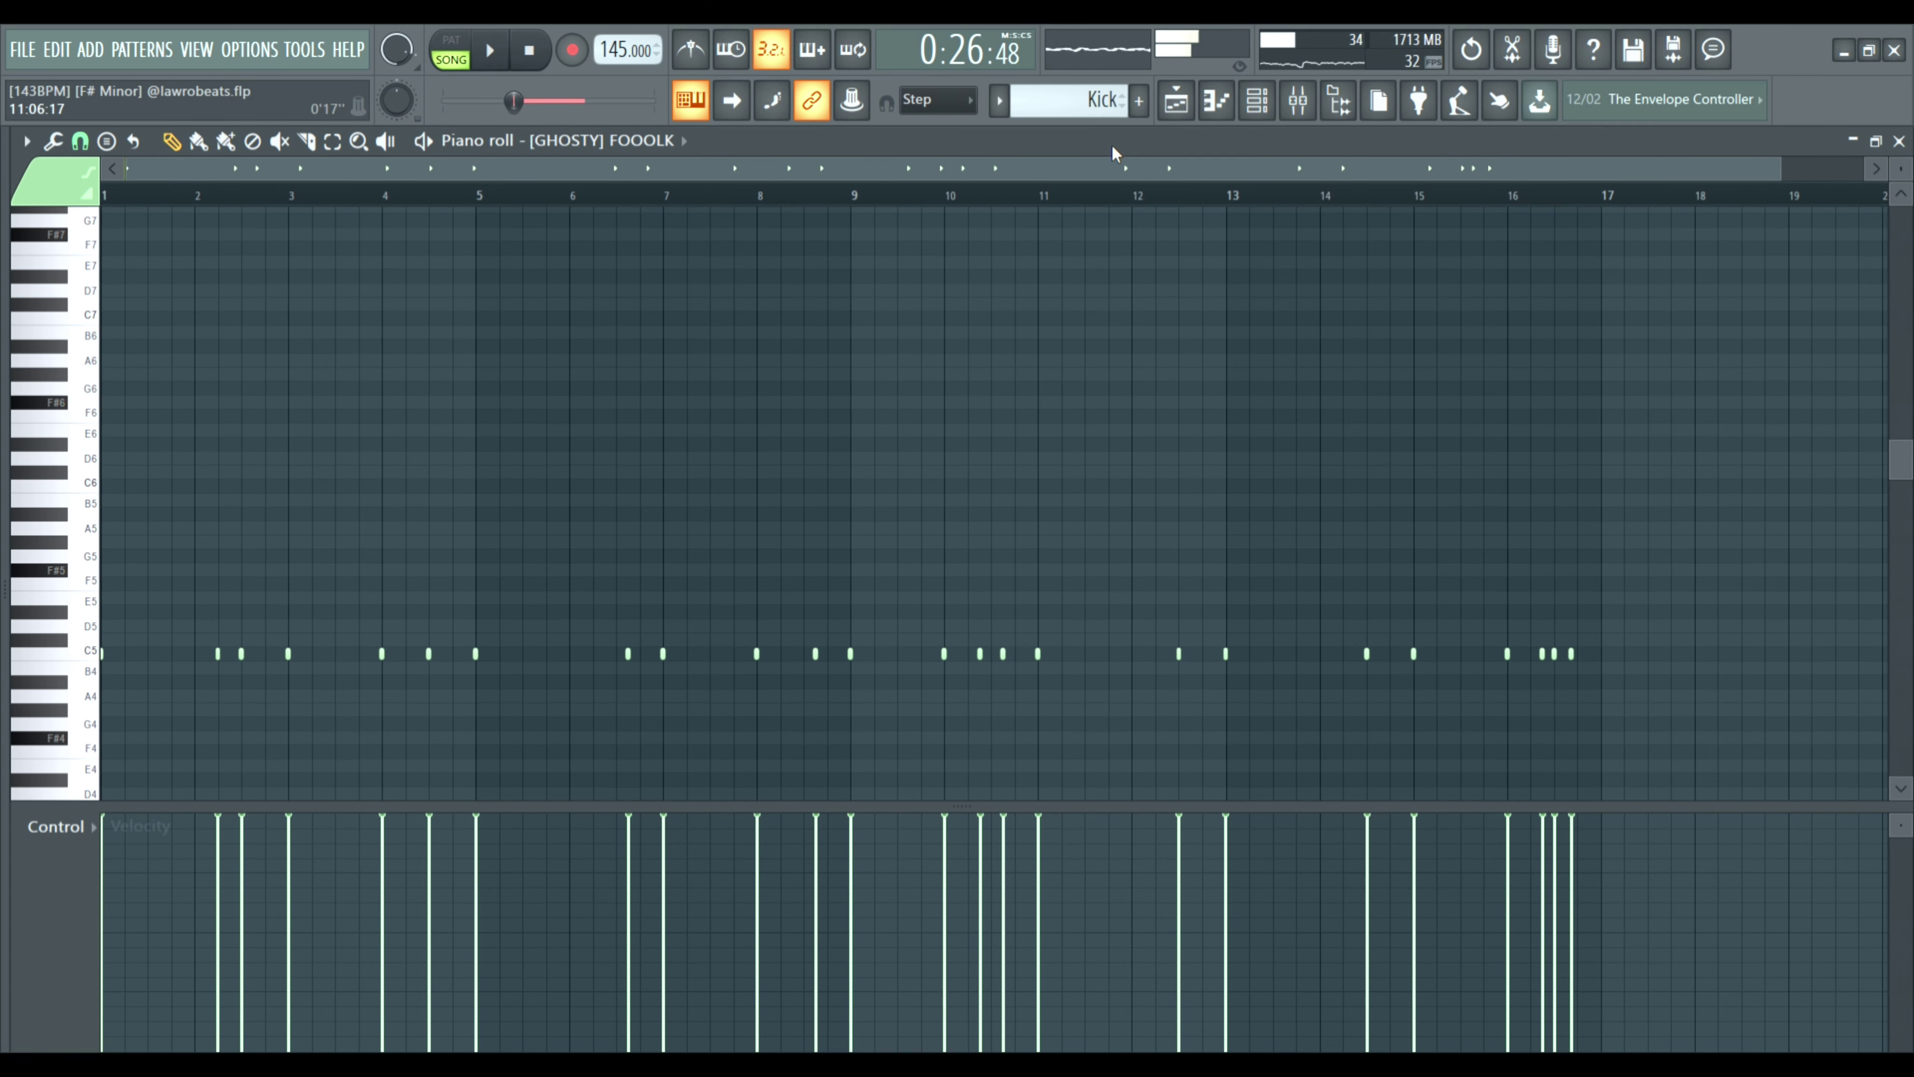
{"action": "left_click", "coordinate": [1174, 103]}
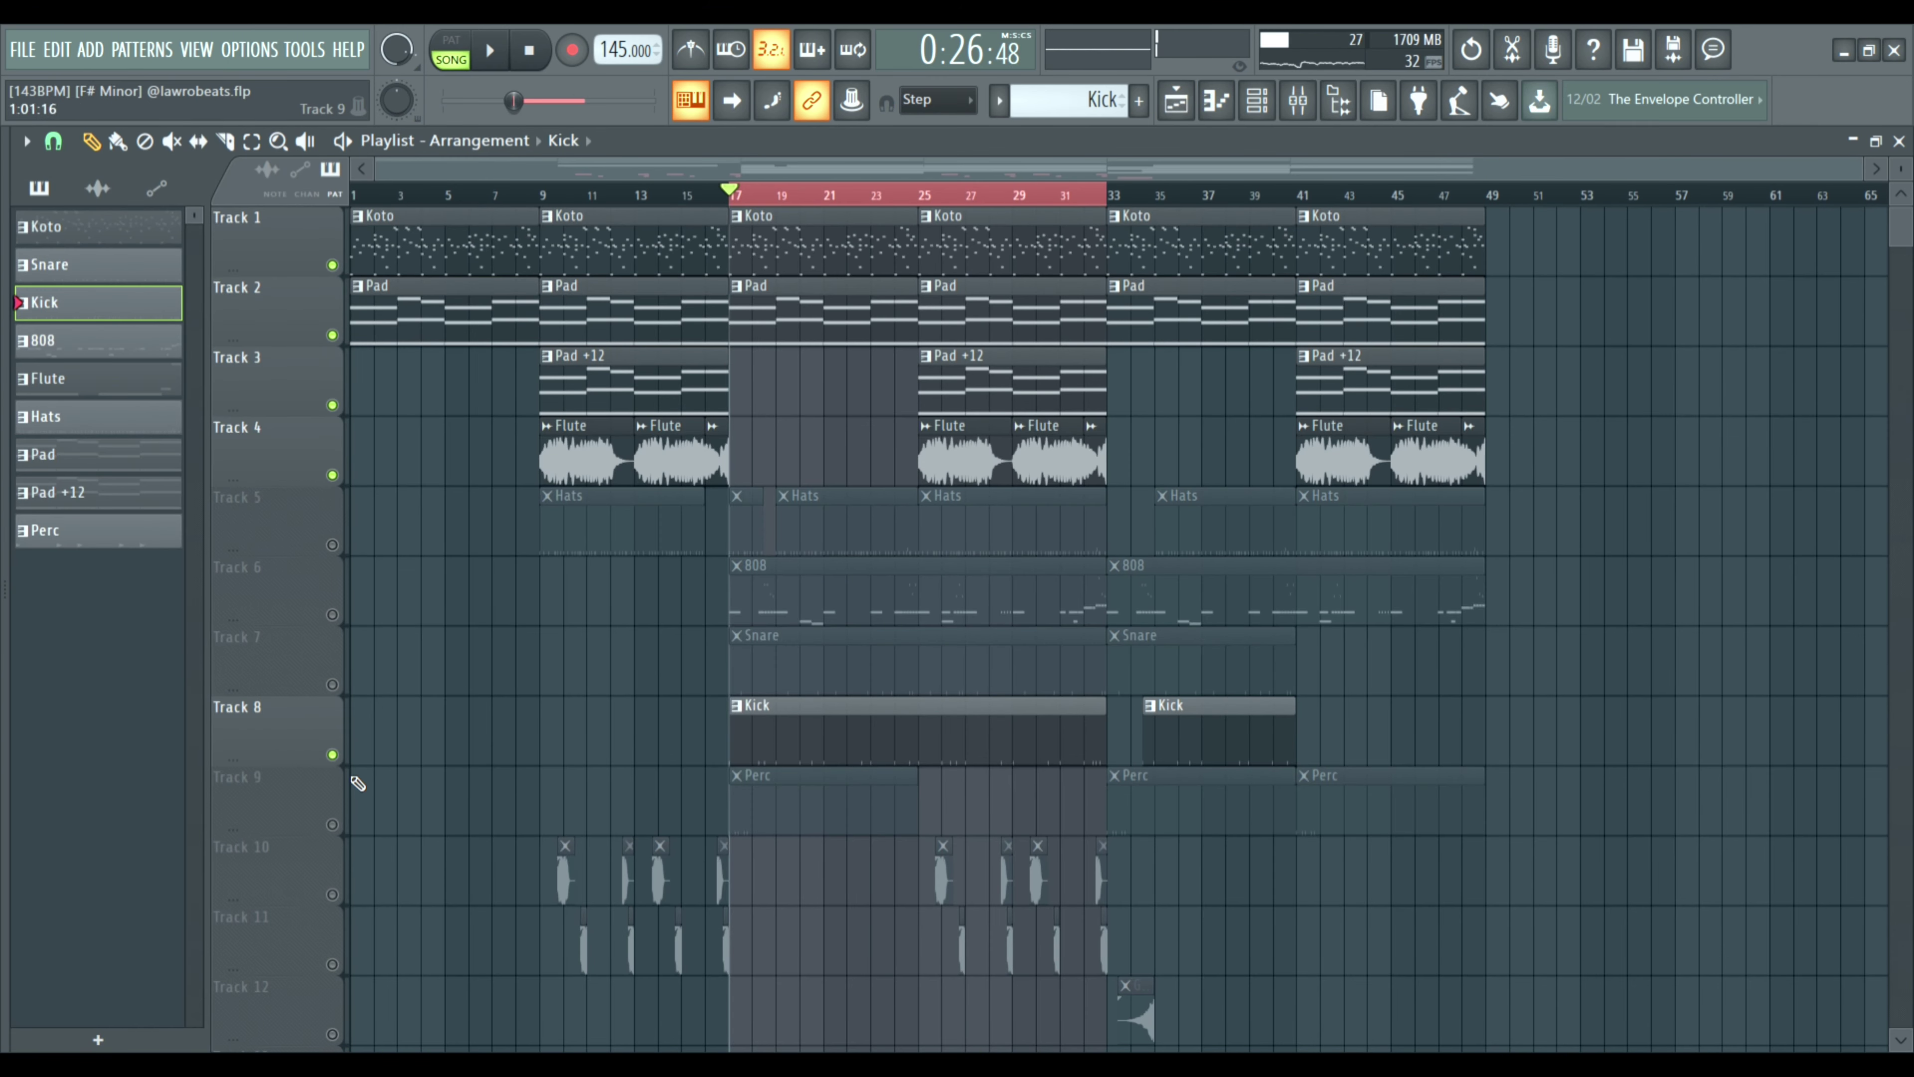
{"action": "left_click", "coordinate": [332, 755]}
{"action": "left_click", "coordinate": [332, 824]}
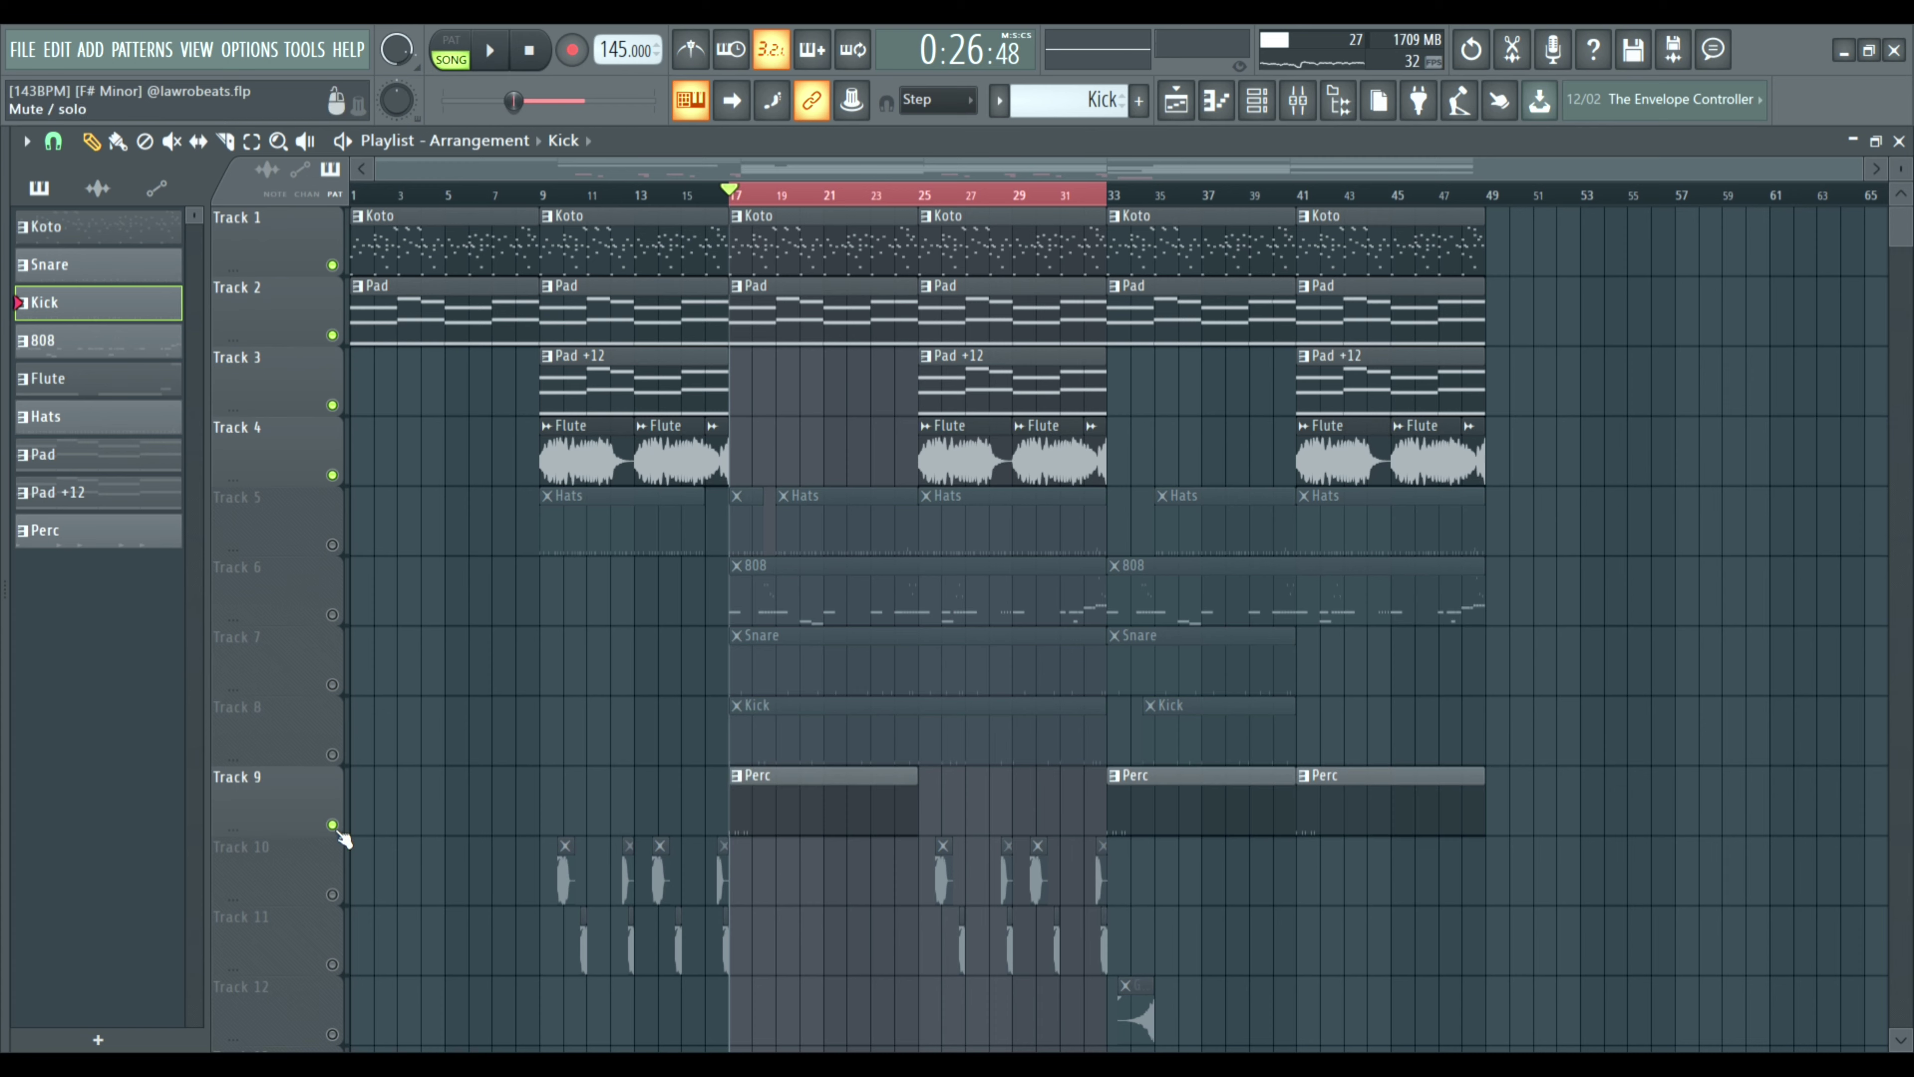
{"action": "double_click", "coordinate": [799, 813]}
{"action": "key", "text": "space"}
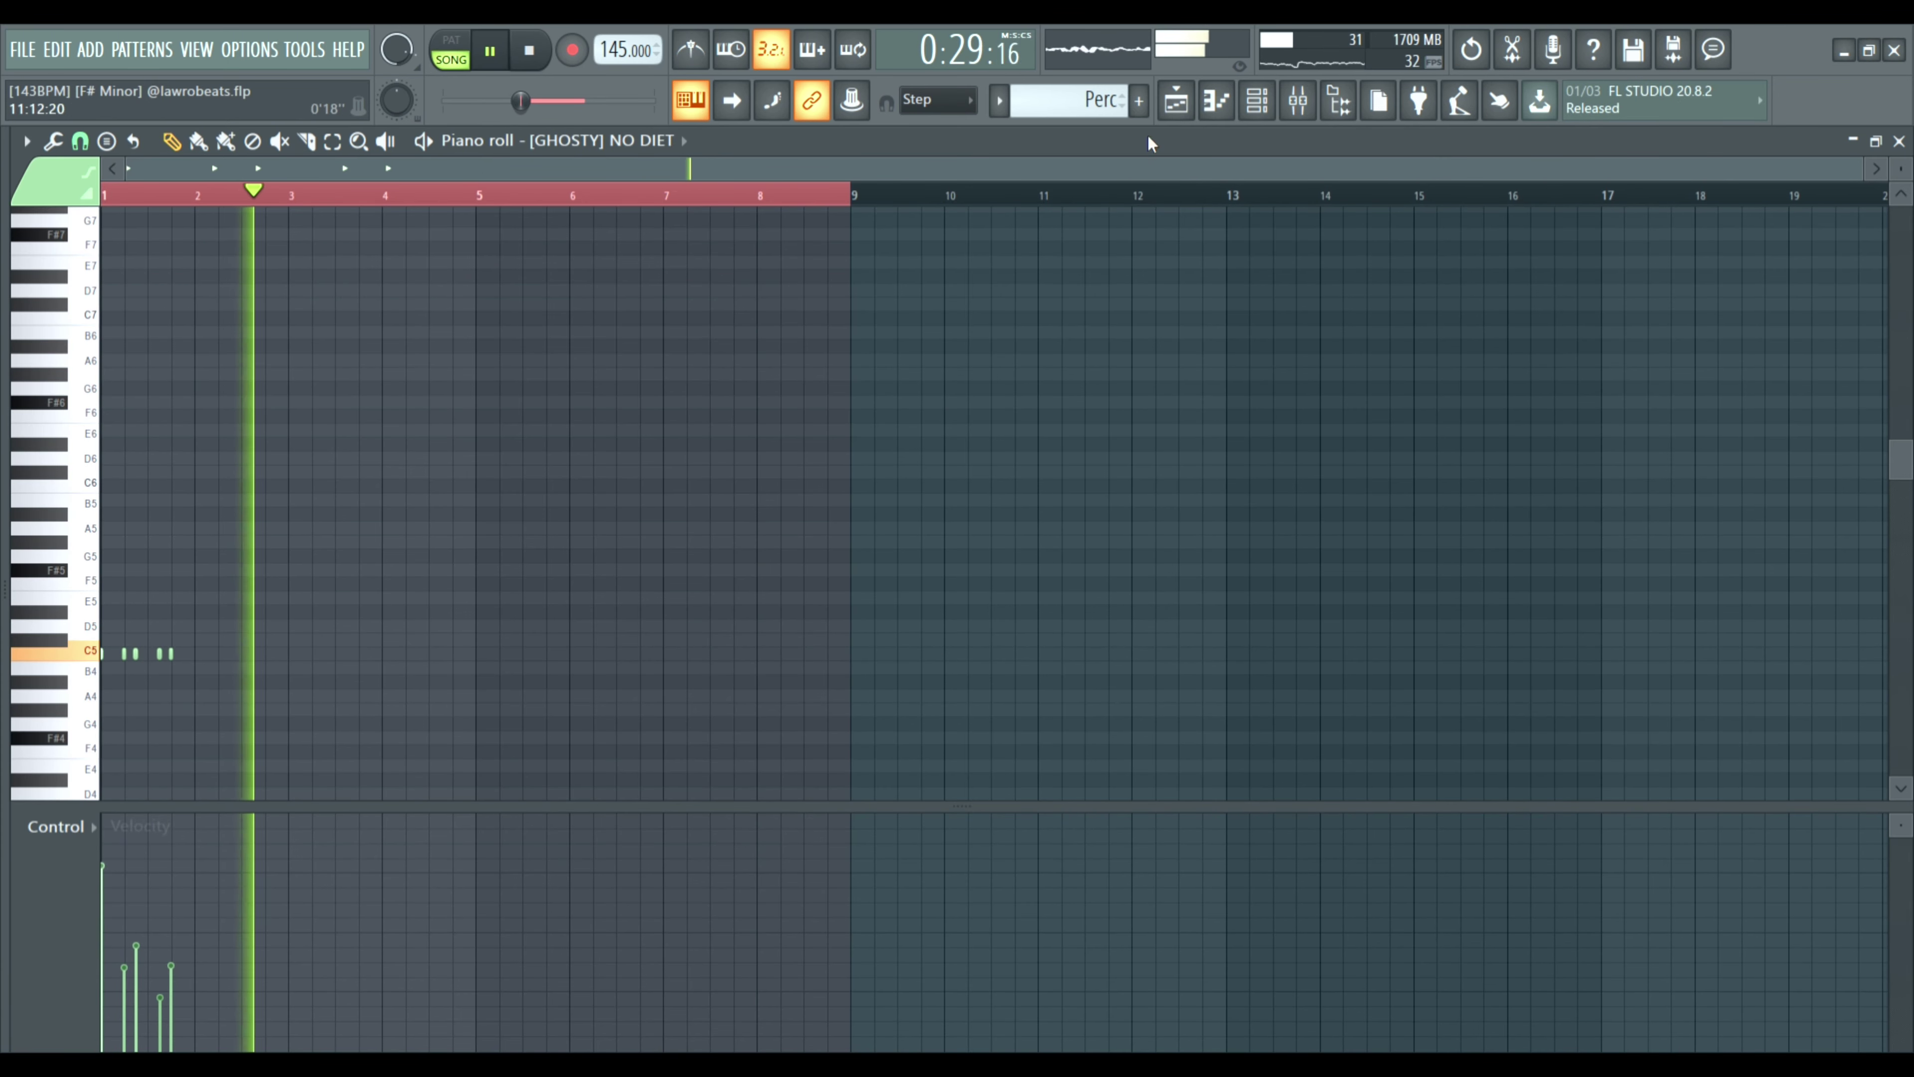
Stop playback back in the playlist, mute the Perc track and set the time selection to bars 25 to 33.
{"action": "key", "text": "F5"}
{"action": "scroll", "coordinate": [696, 783], "scroll_direction": "down", "scroll_amount": 4}
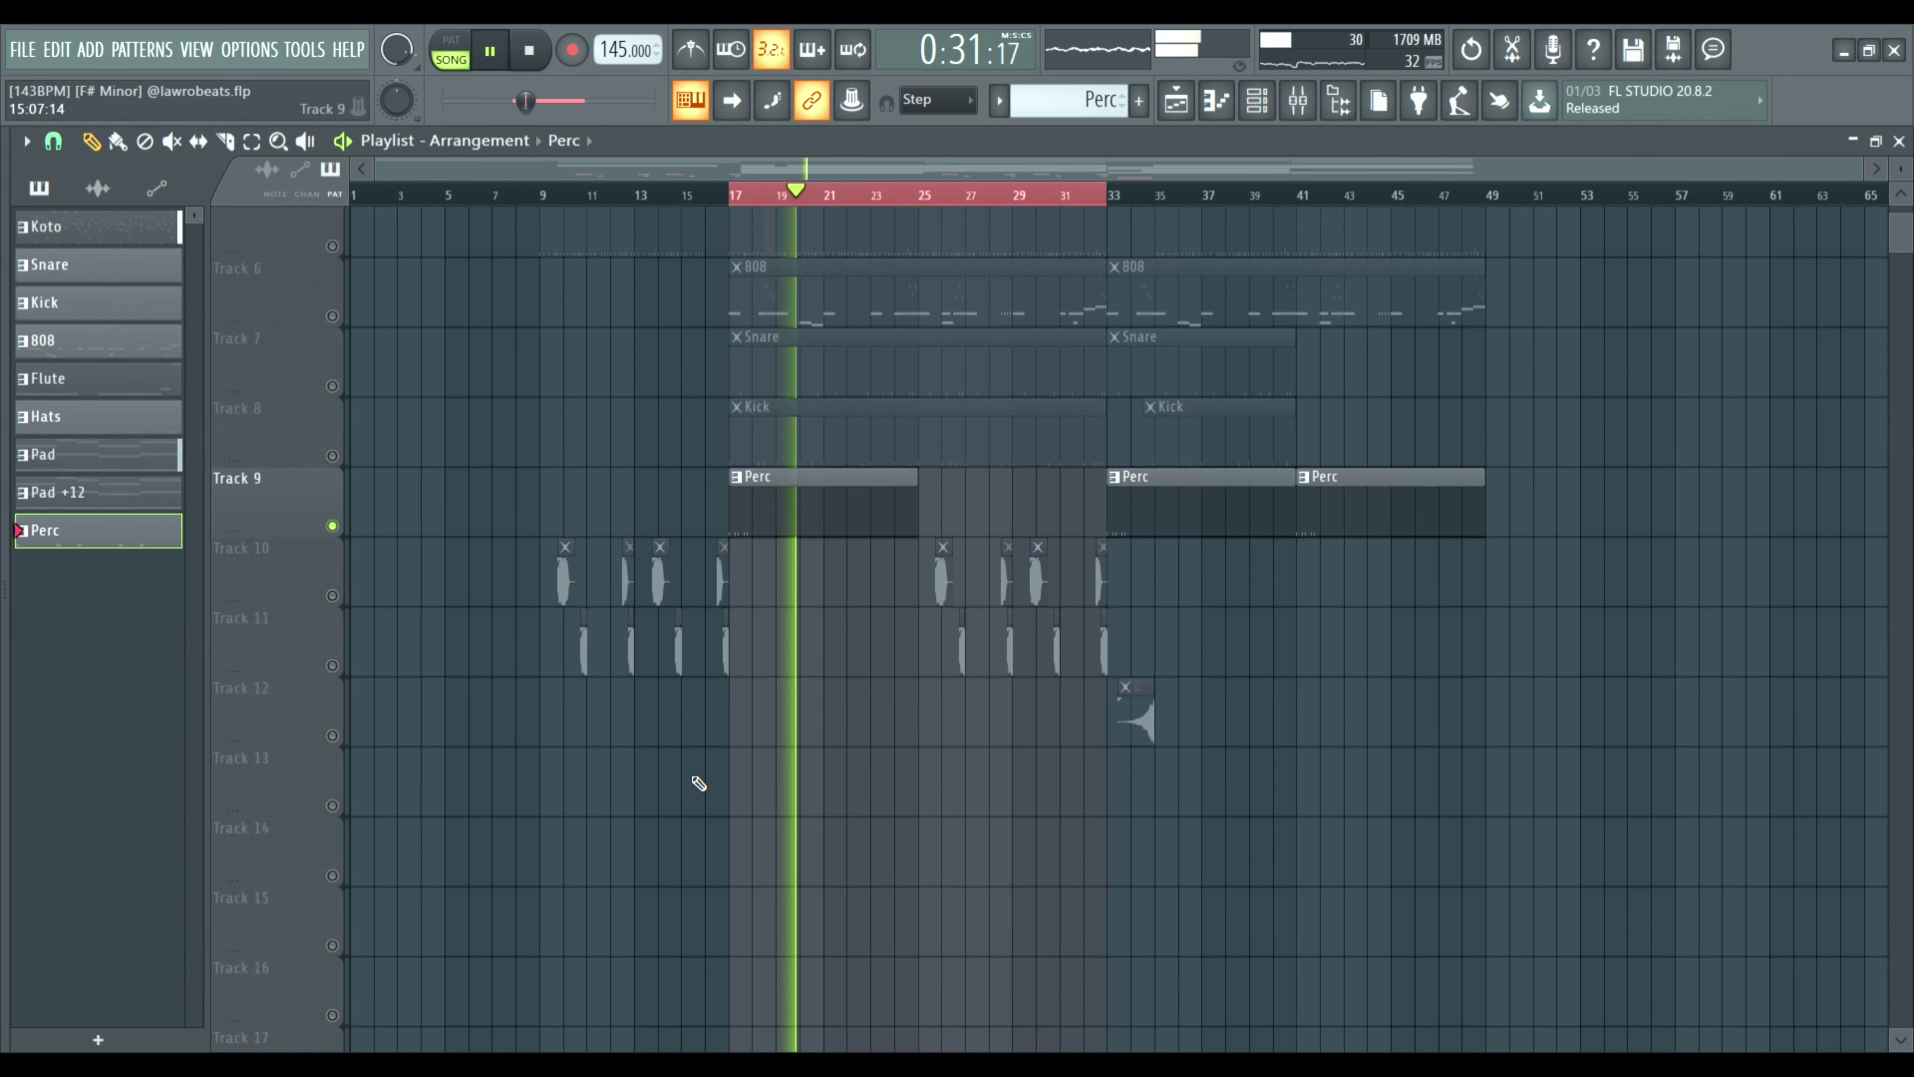
{"action": "scroll", "coordinate": [698, 783], "scroll_direction": "up", "scroll_amount": 4}
{"action": "key", "text": "space"}
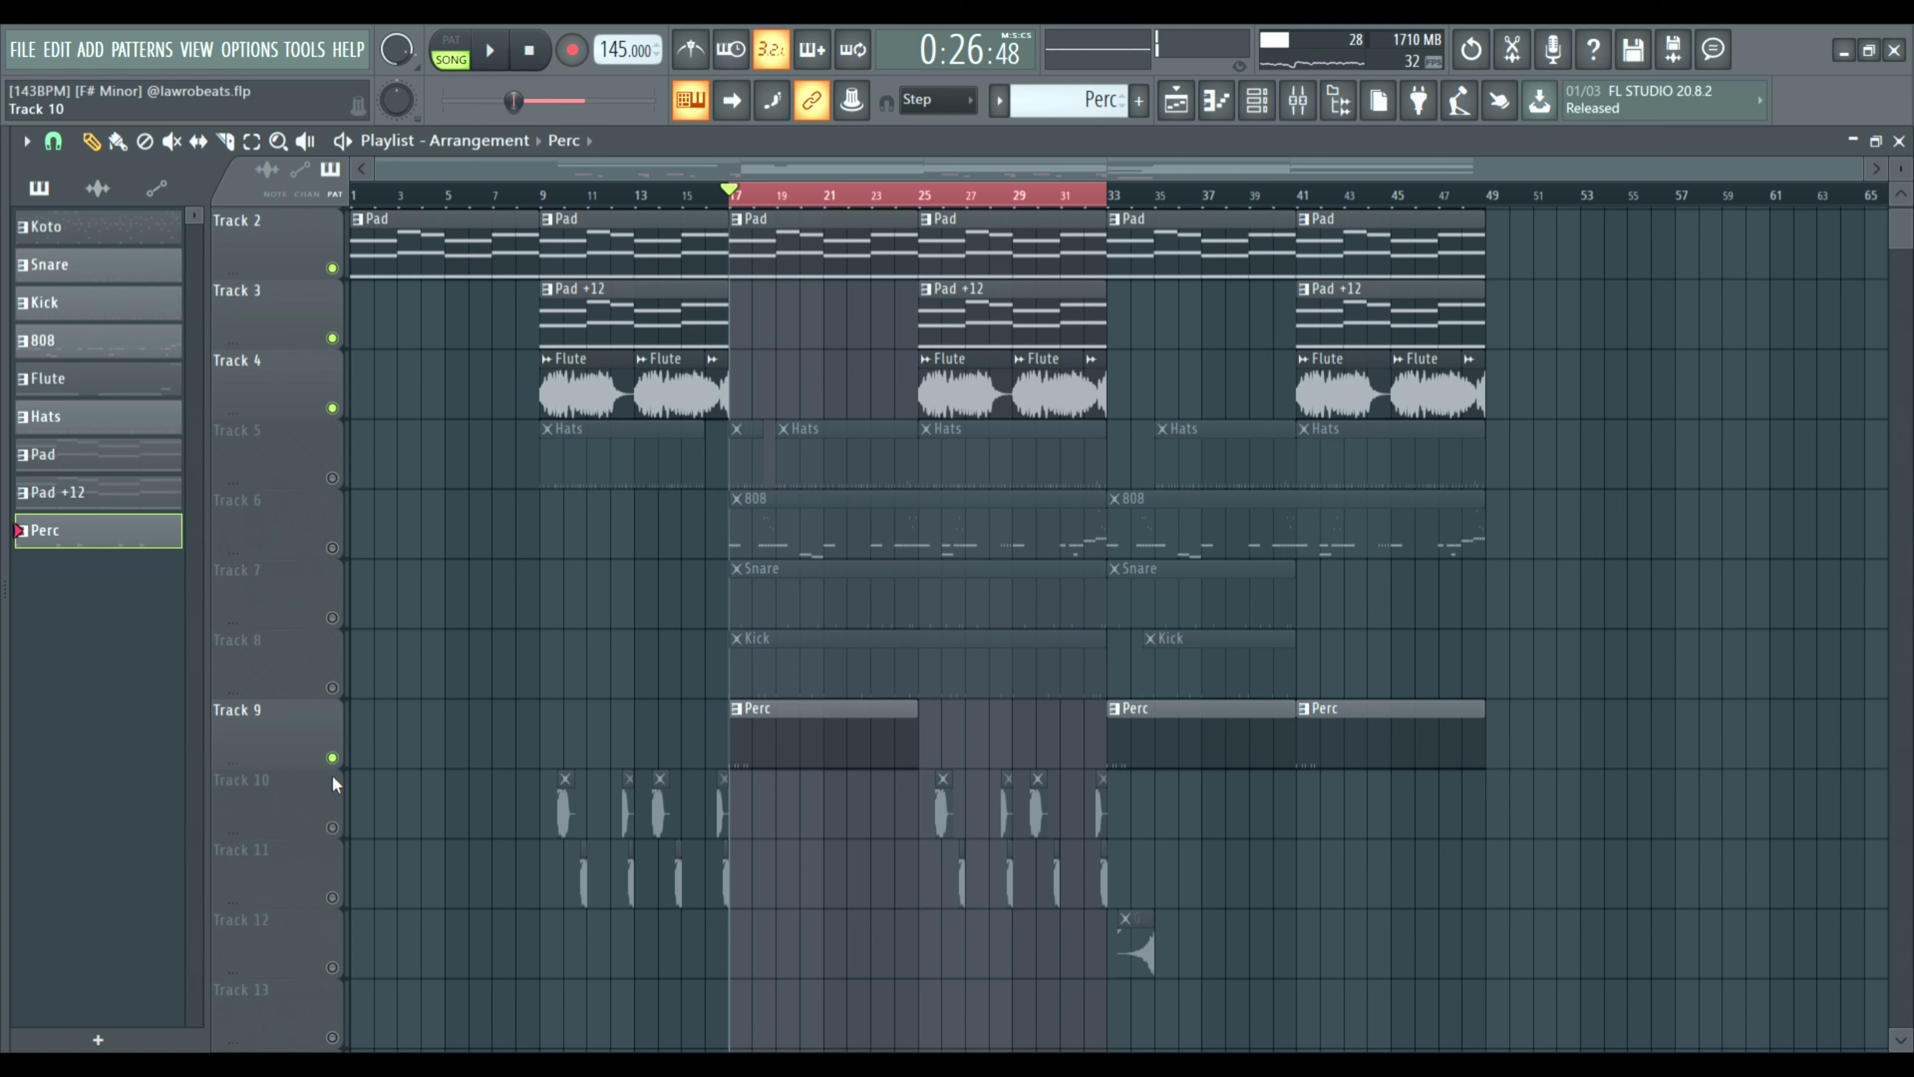
{"action": "left_click", "coordinate": [332, 758]}
{"action": "left_click_drag", "start_coordinate": [737, 202], "coordinate": [937, 202]}
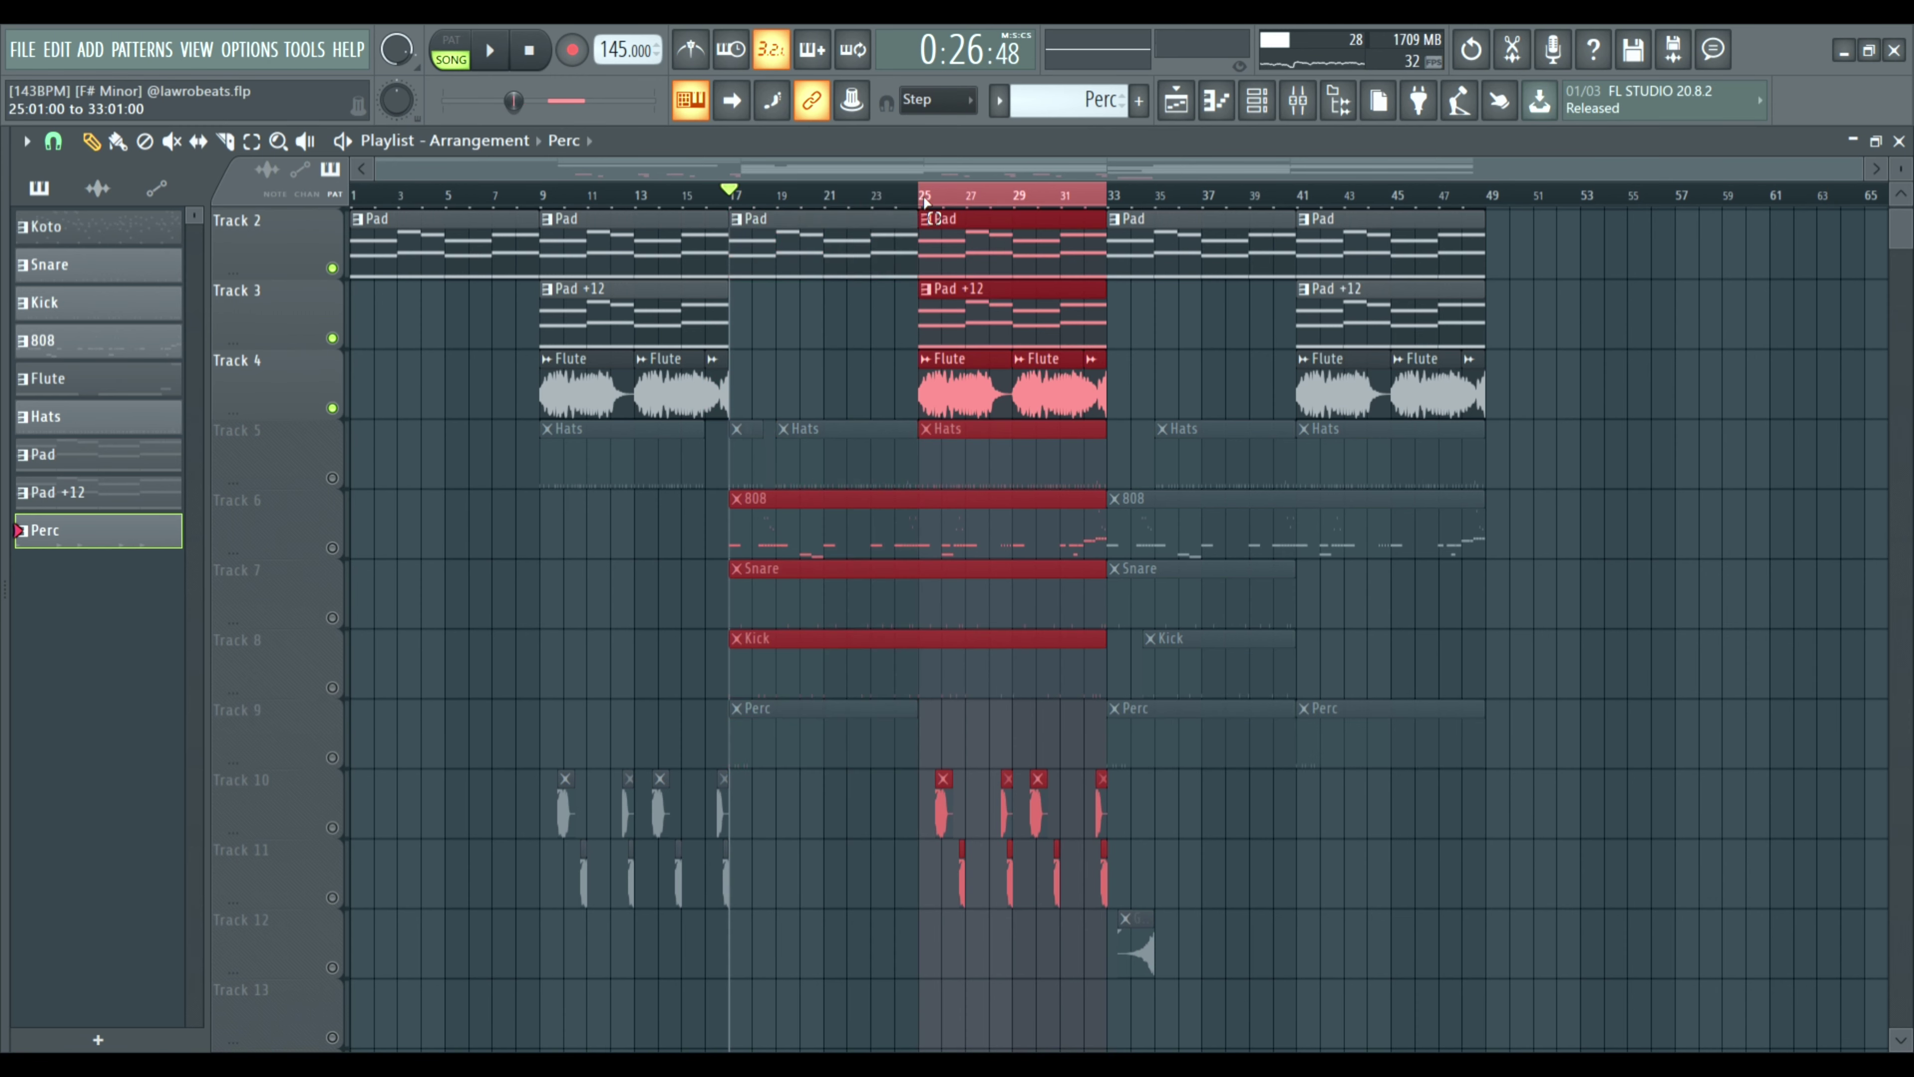
{"action": "left_click_drag", "start_coordinate": [588, 629], "coordinate": [398, 699]}
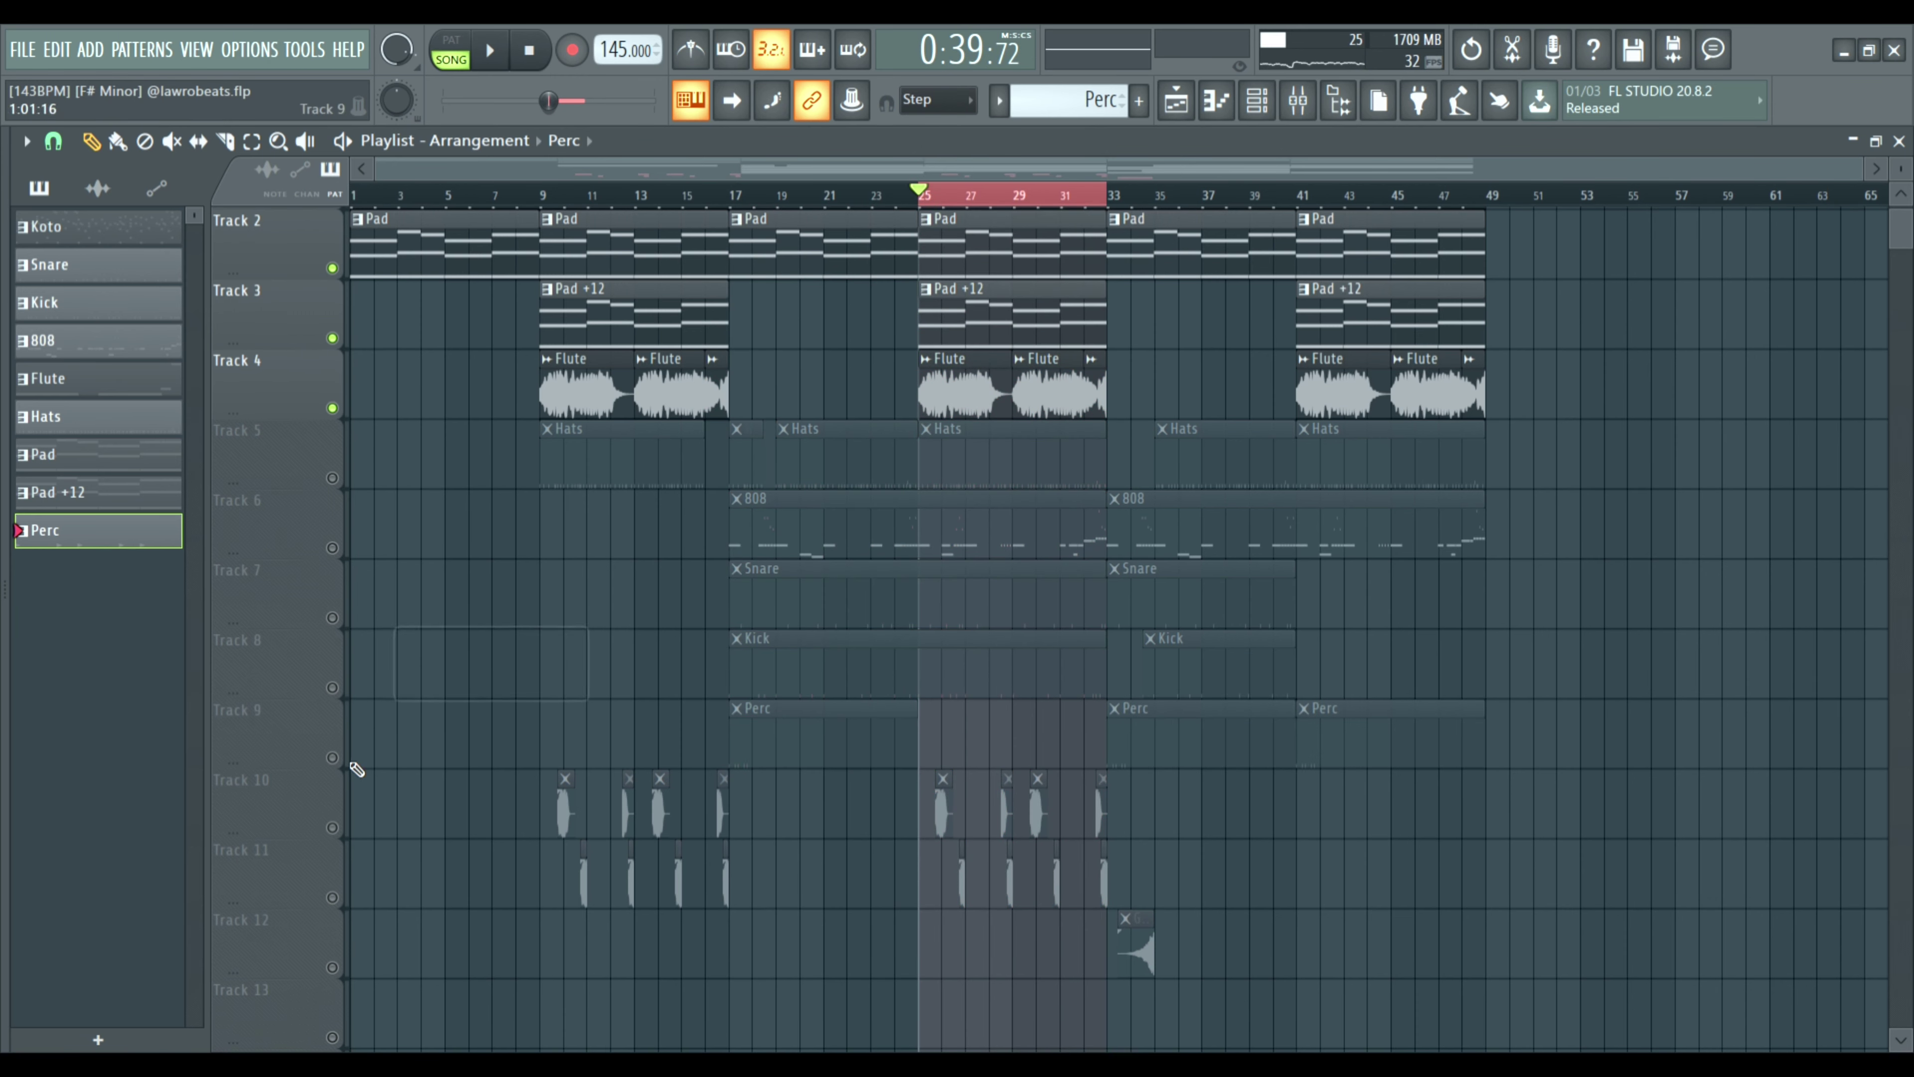
Unmute the audio clips on Track 10 and Track 11 and play the selected bars.
{"action": "left_click", "coordinate": [333, 827]}
{"action": "left_click", "coordinate": [332, 897]}
{"action": "key", "text": "space"}
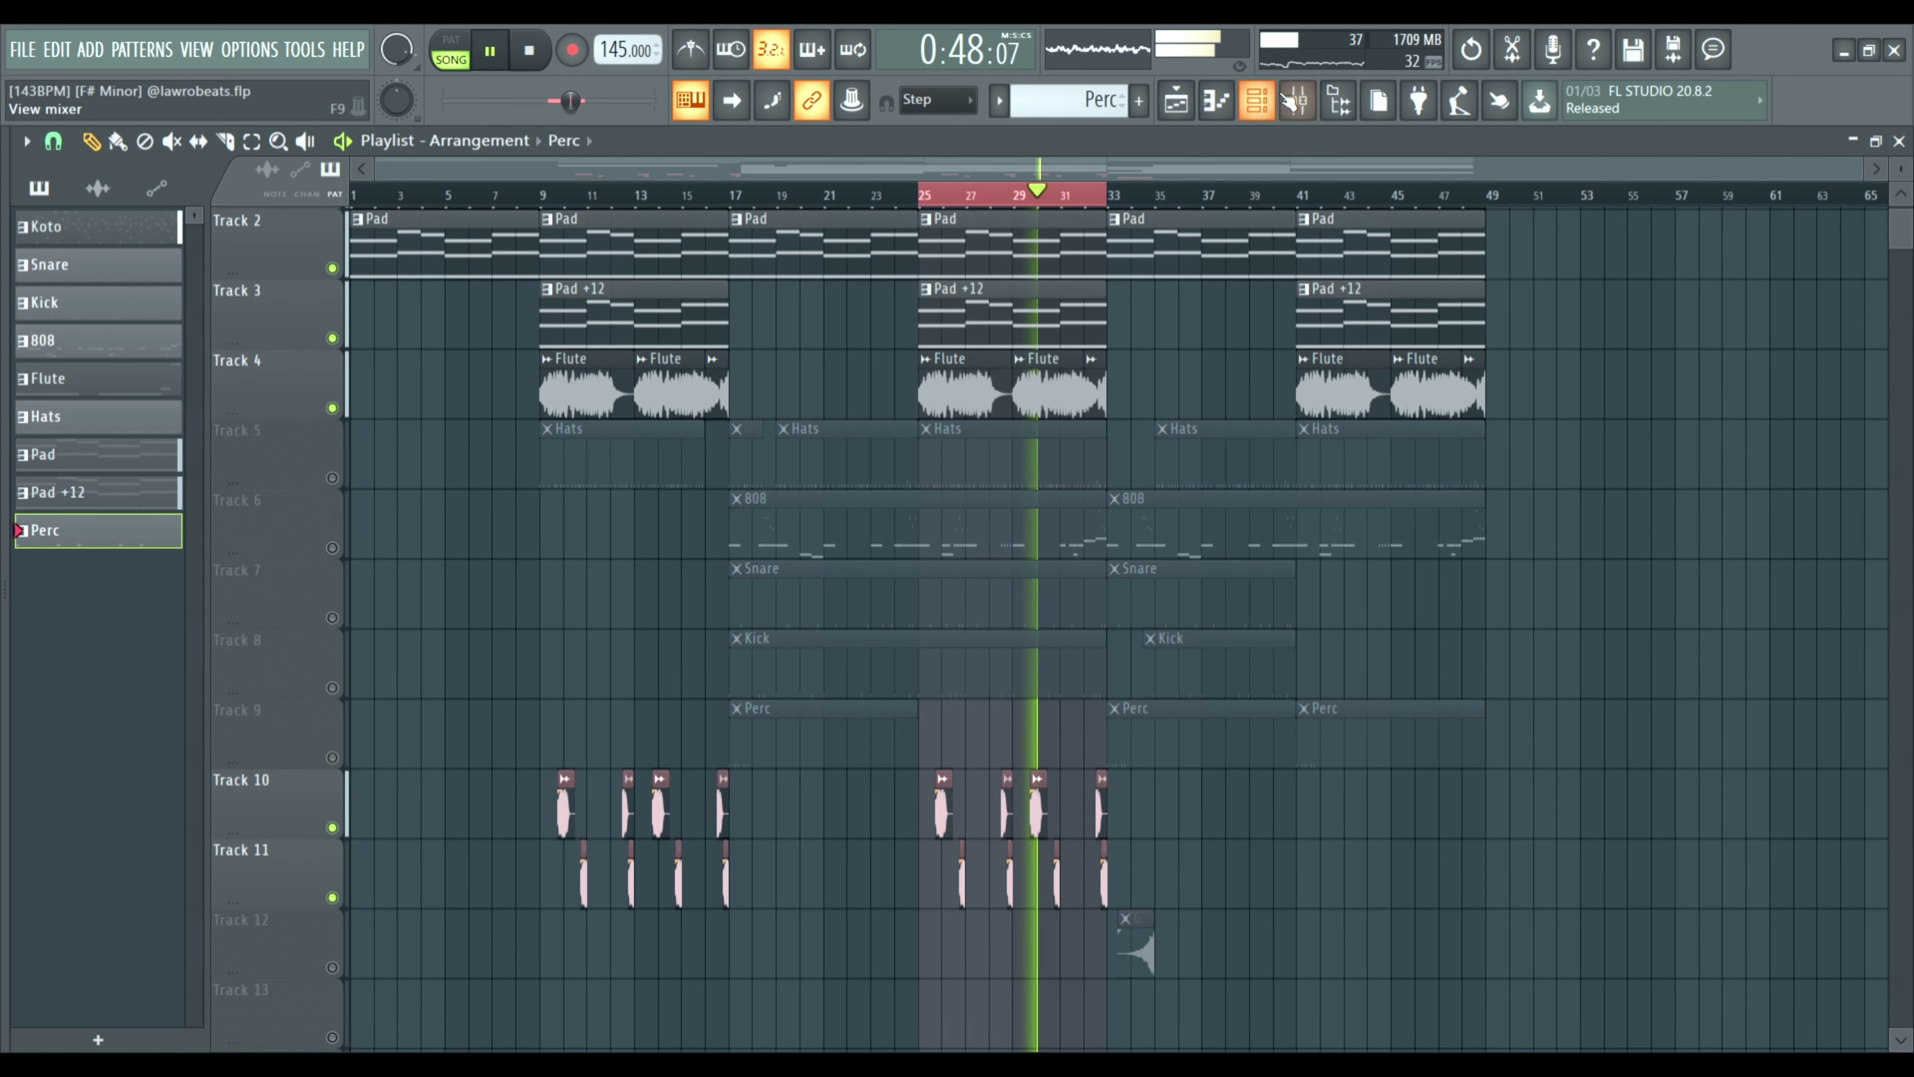
Inspect the Fruity delay 2, PanCake2 and Fruity Reeverb 2 effects on mixer insert 9, and return to the playlist.
{"action": "left_click", "coordinate": [1297, 102]}
{"action": "left_click", "coordinate": [614, 313]}
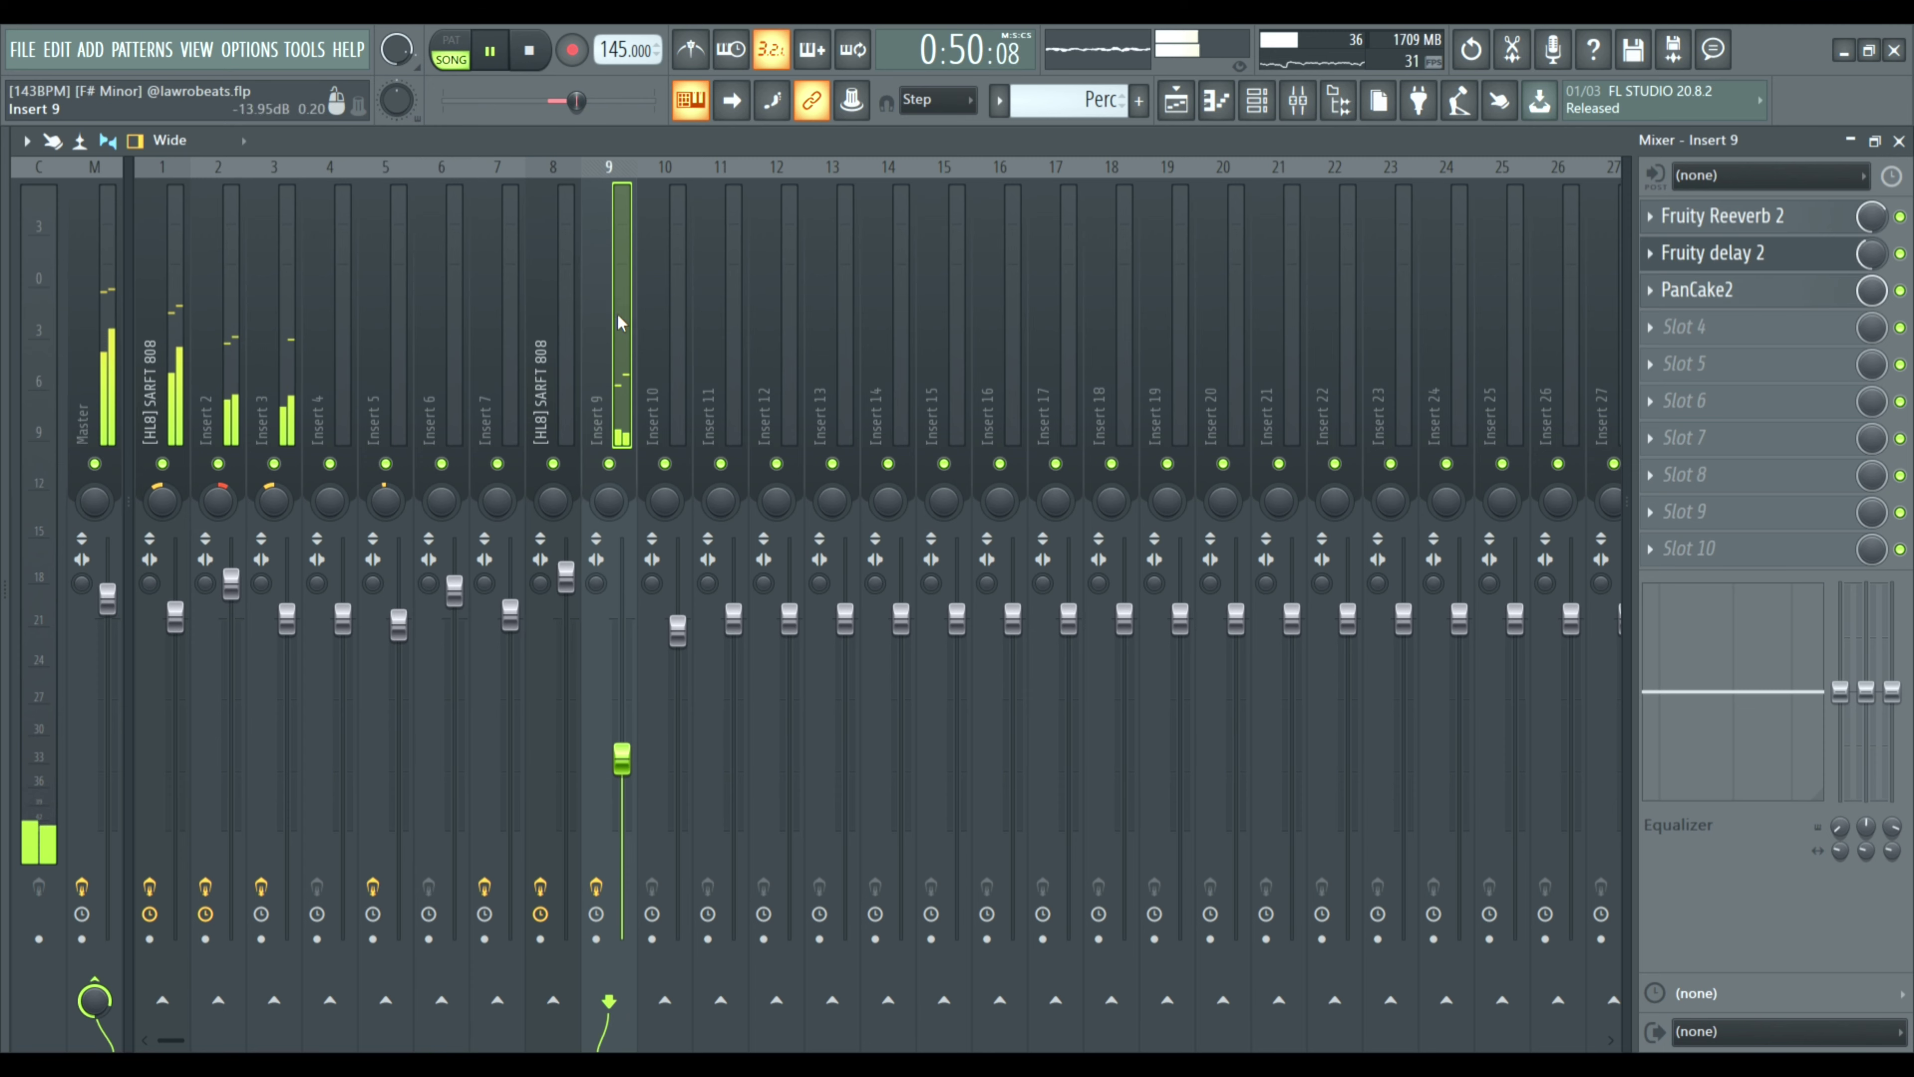
{"action": "left_click", "coordinate": [1724, 260]}
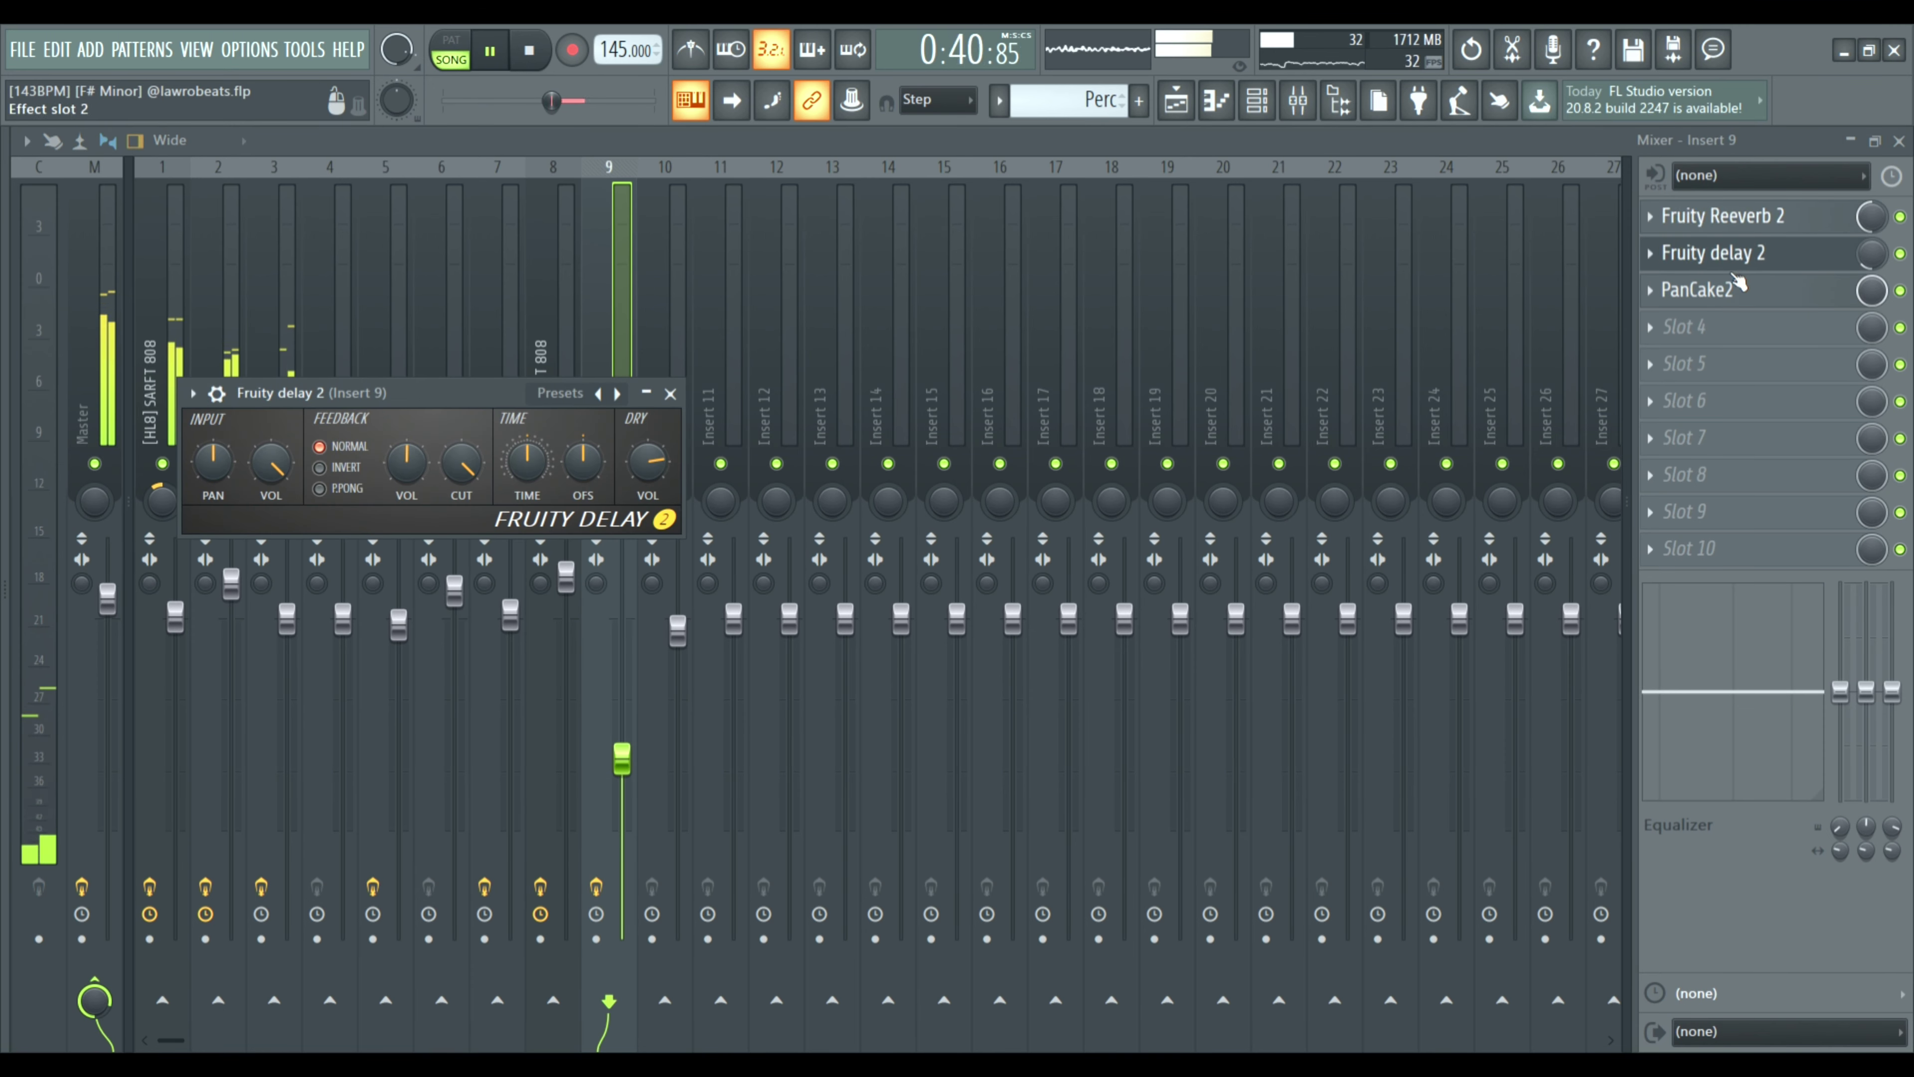
{"action": "left_click", "coordinate": [1734, 288]}
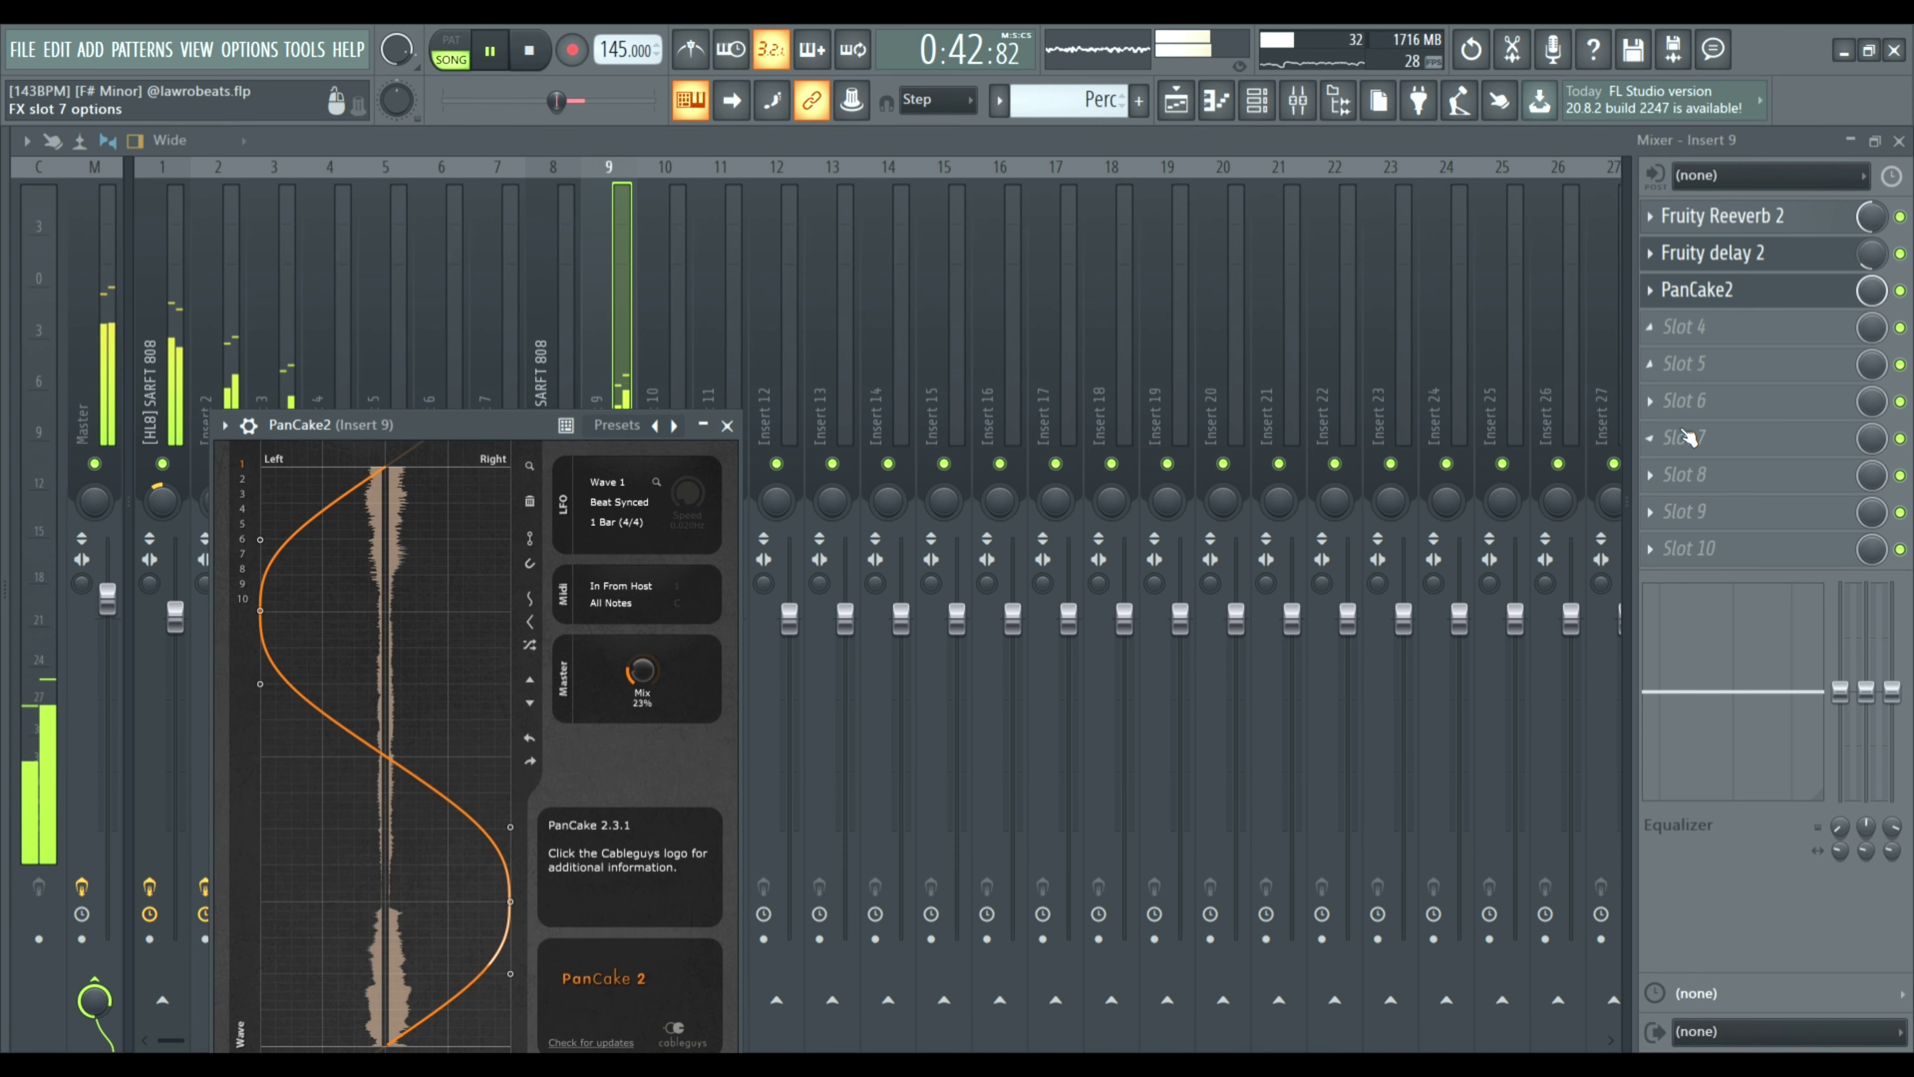
{"action": "left_click", "coordinate": [1758, 230]}
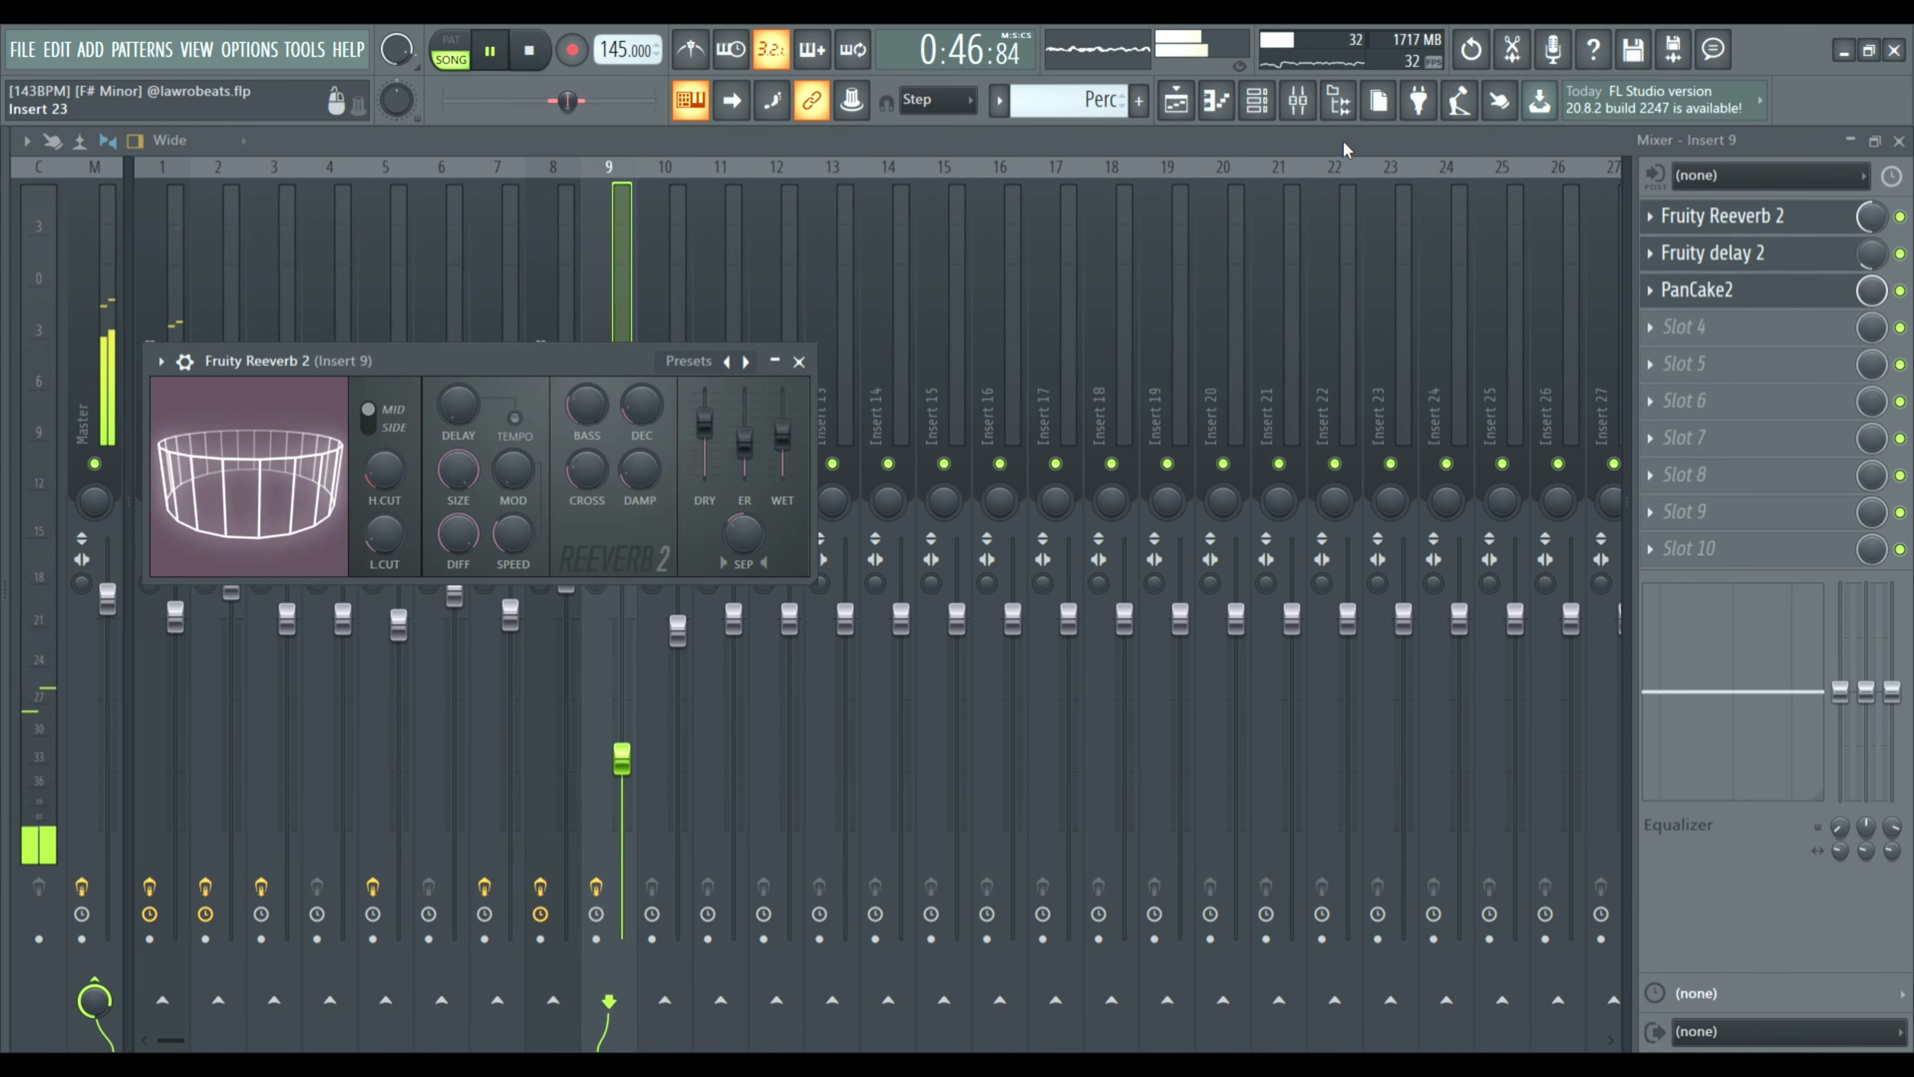
{"action": "left_click", "coordinate": [1190, 101]}
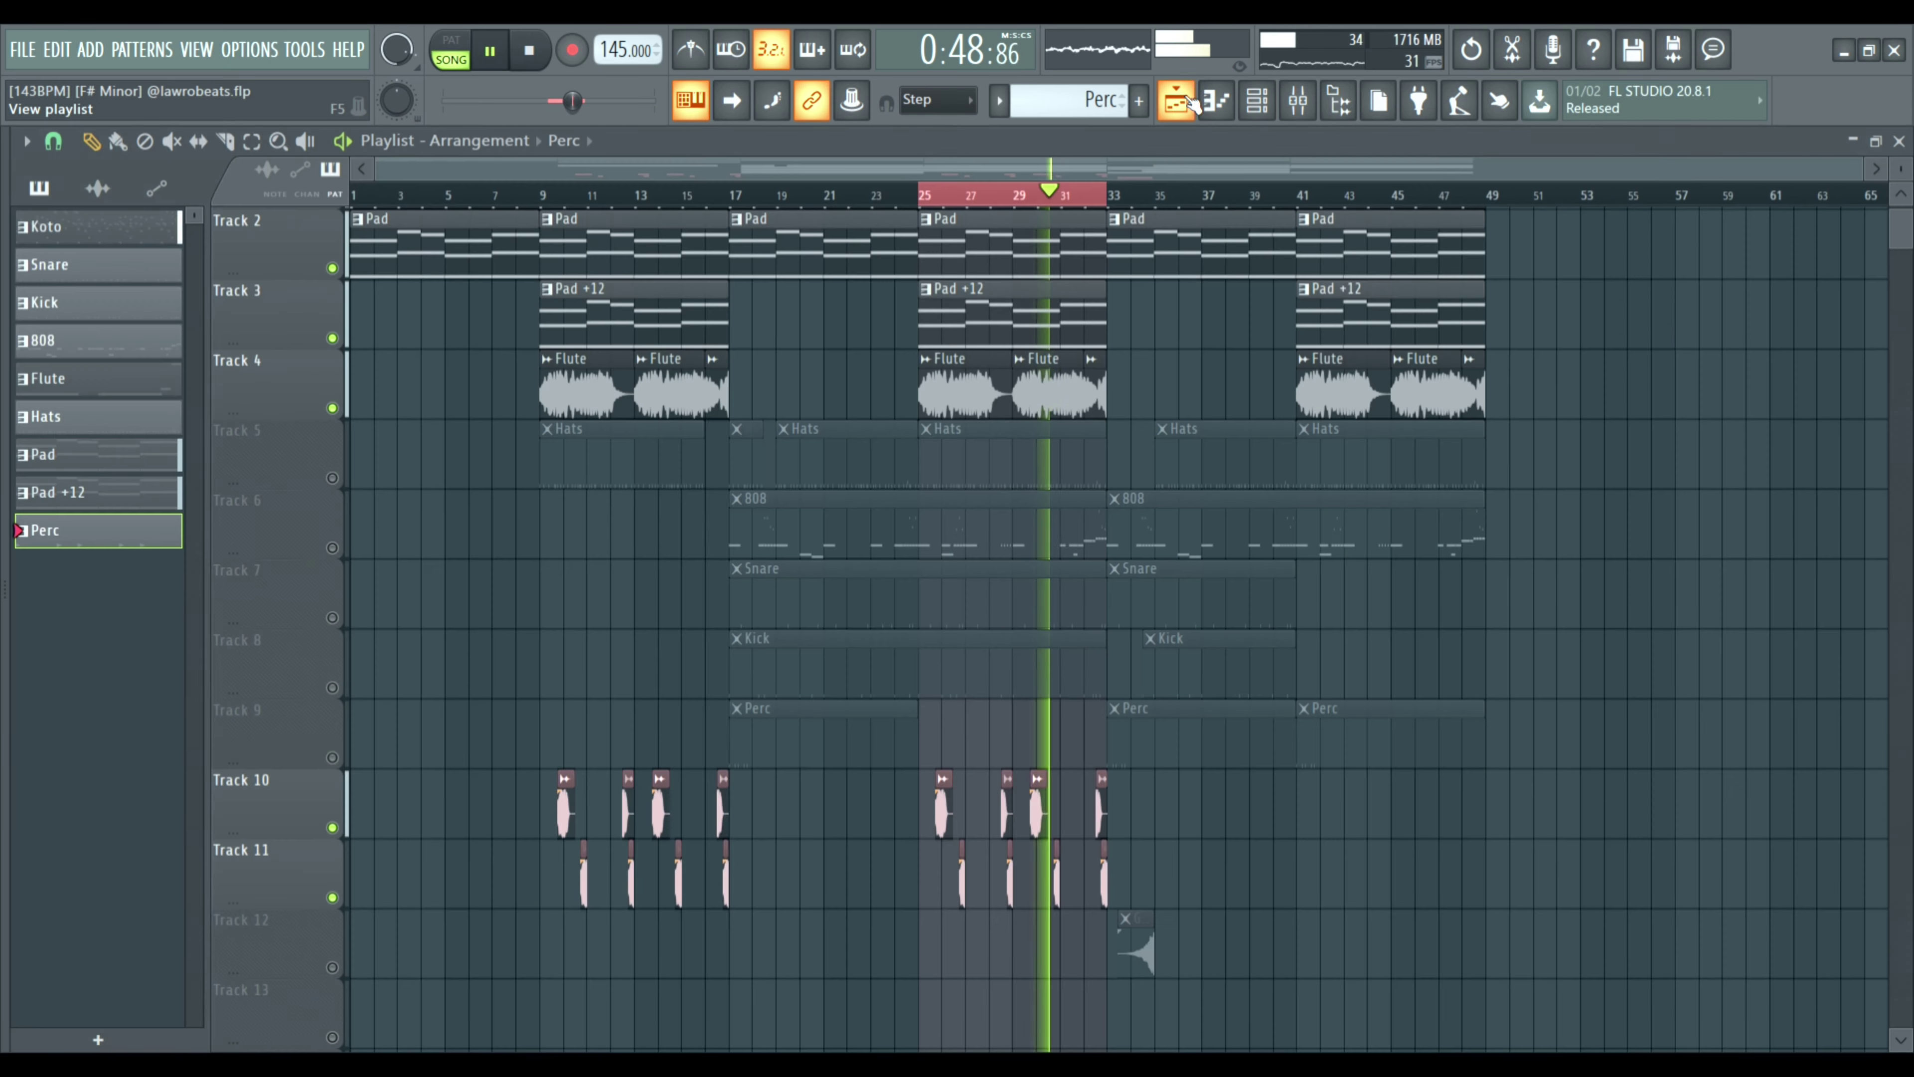
Stop playback and extend the playlist time selection over the whole arrangement, bars 1 to 49.
{"action": "scroll", "coordinate": [1082, 641], "scroll_direction": "down", "scroll_amount": 4}
{"action": "scroll", "coordinate": [1084, 640], "scroll_direction": "up", "scroll_amount": 4}
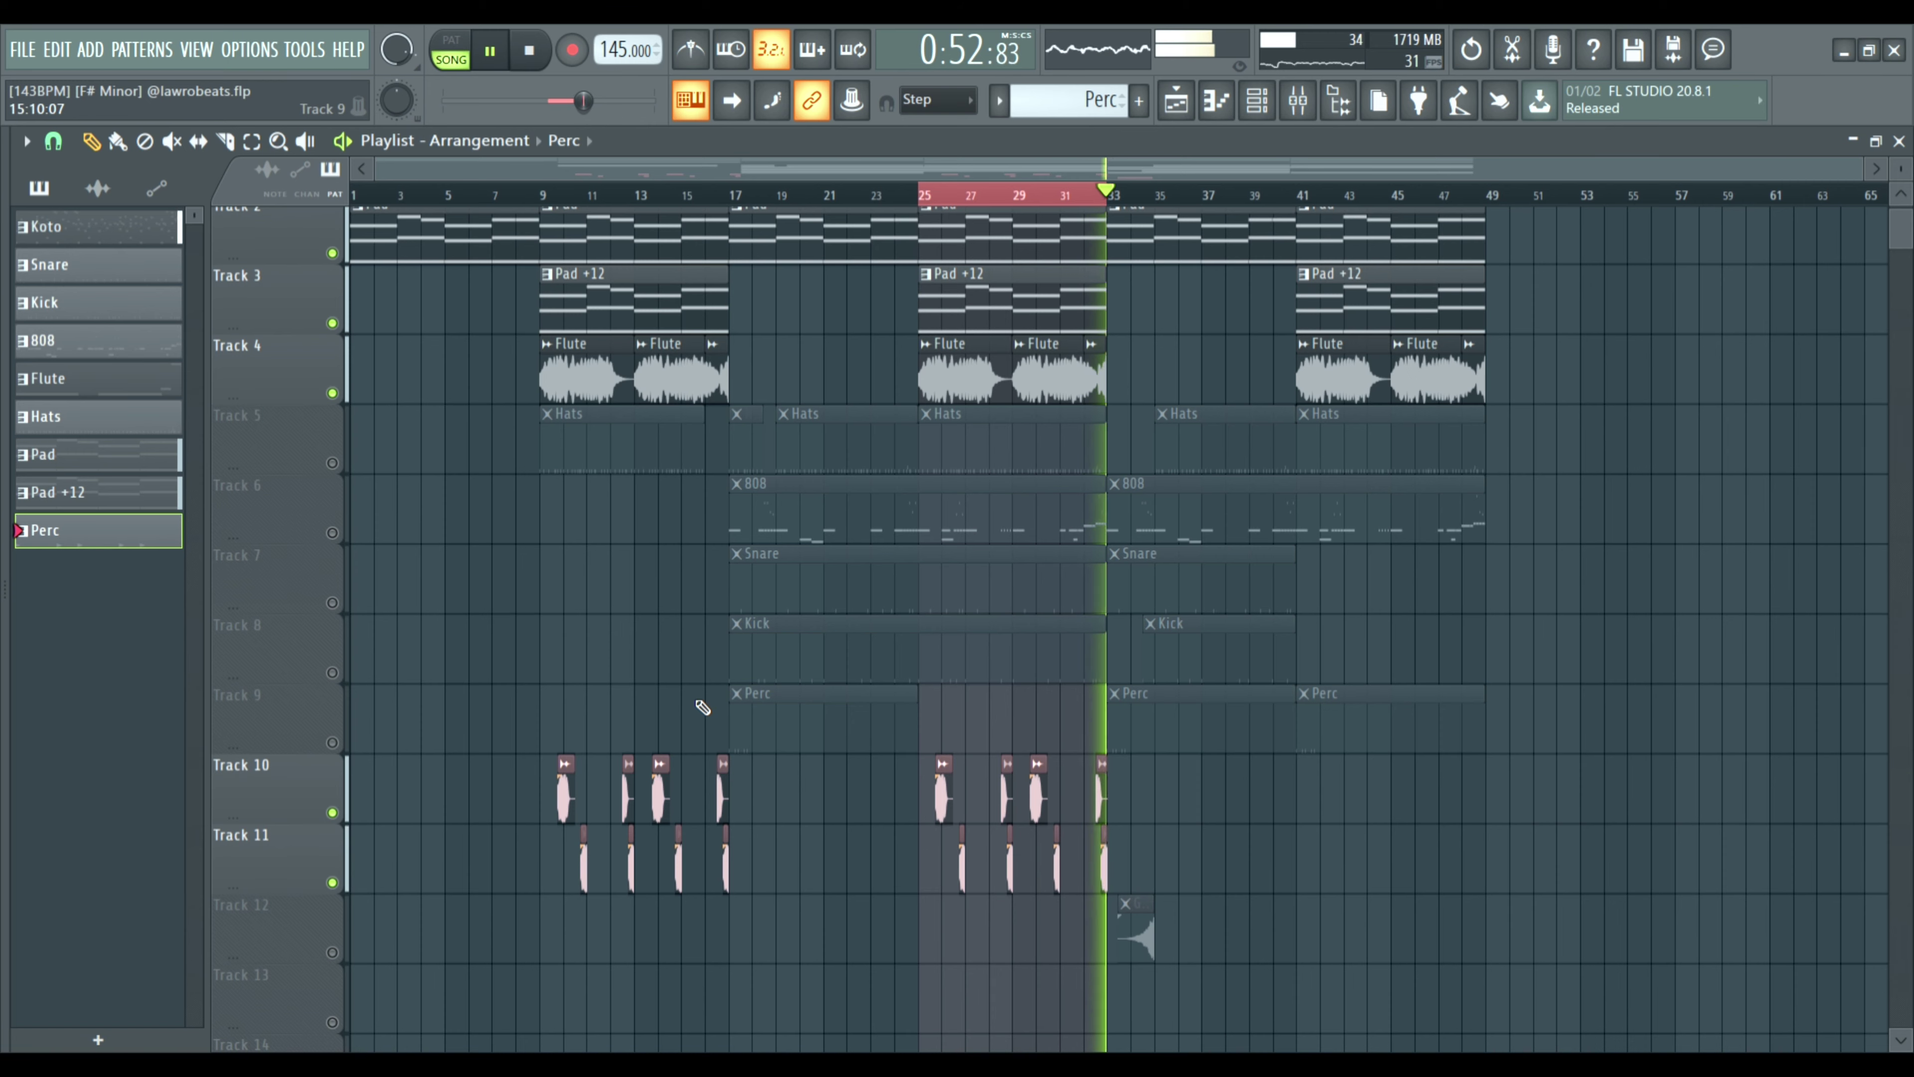
{"action": "key", "text": "space"}
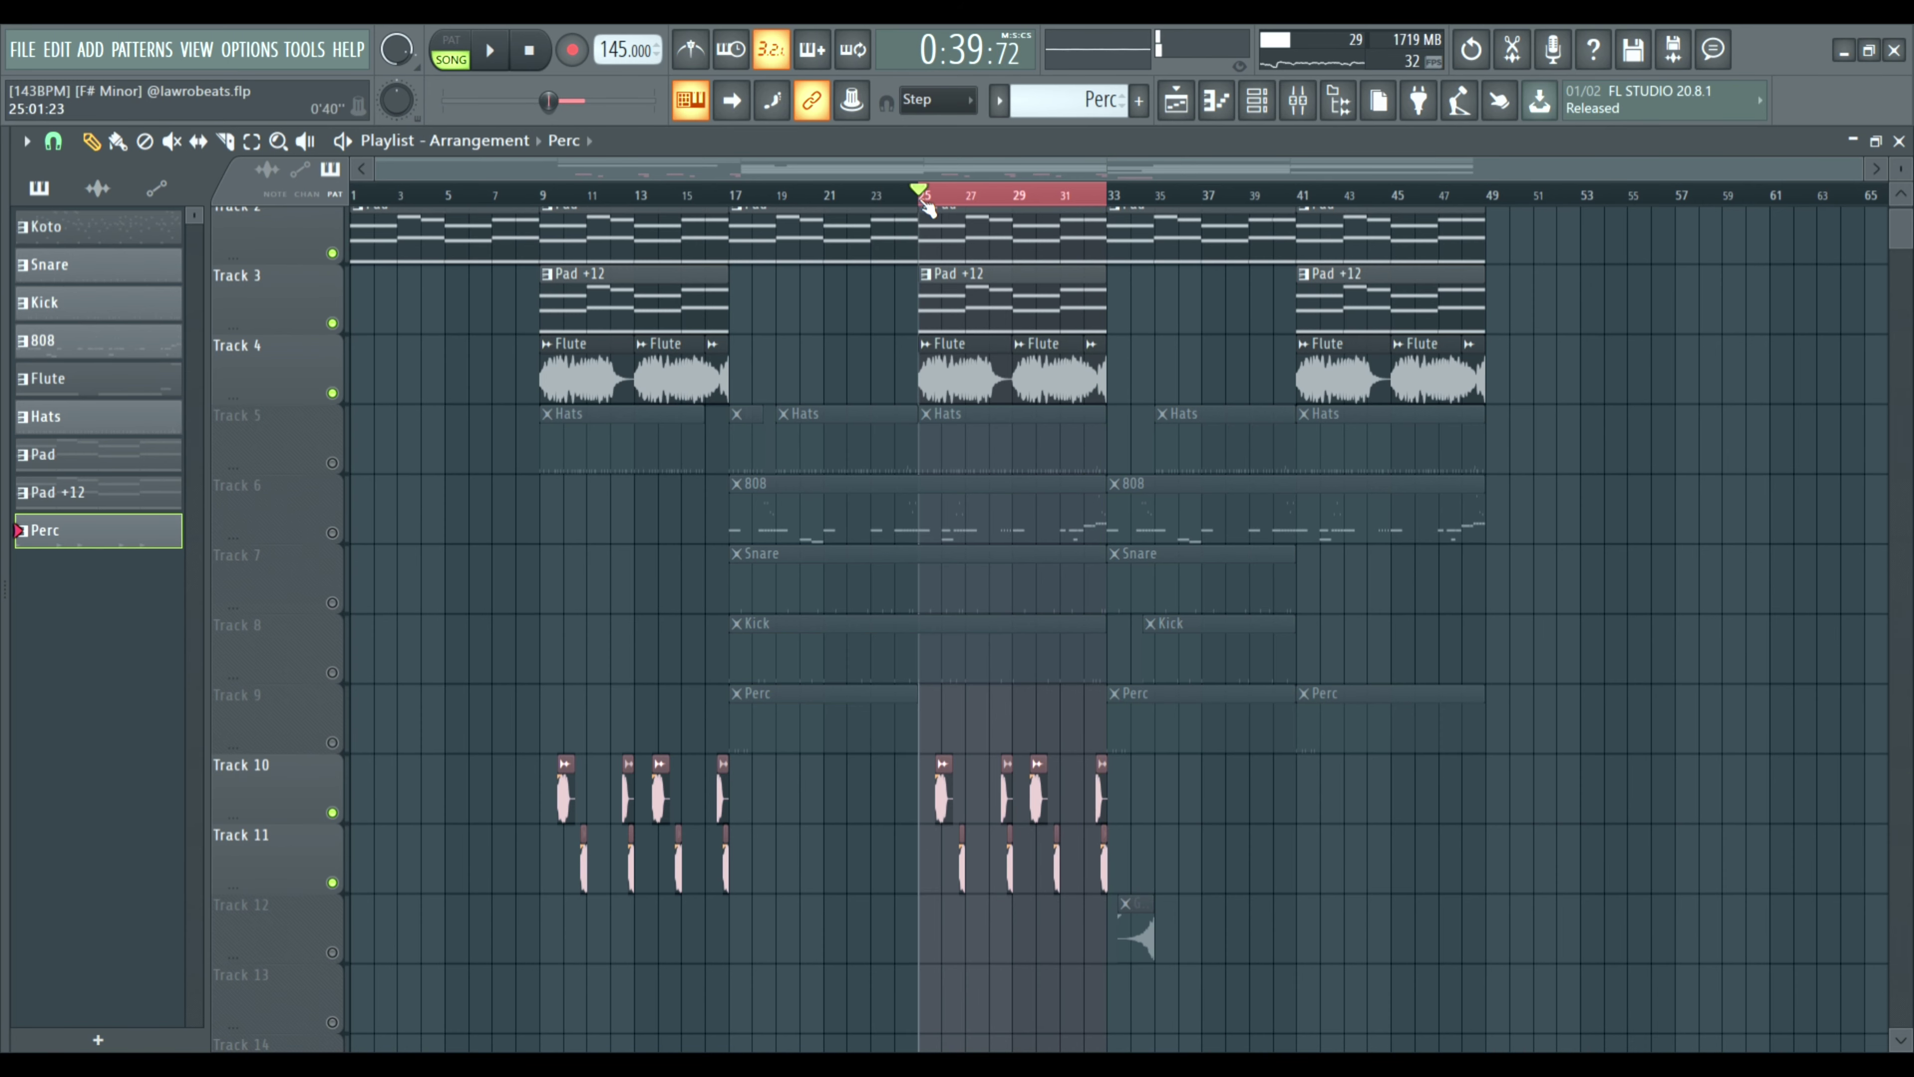
{"action": "left_click_drag", "start_coordinate": [928, 205], "coordinate": [352, 195]}
{"action": "scroll", "coordinate": [1088, 176], "scroll_direction": "up", "scroll_amount": 1}
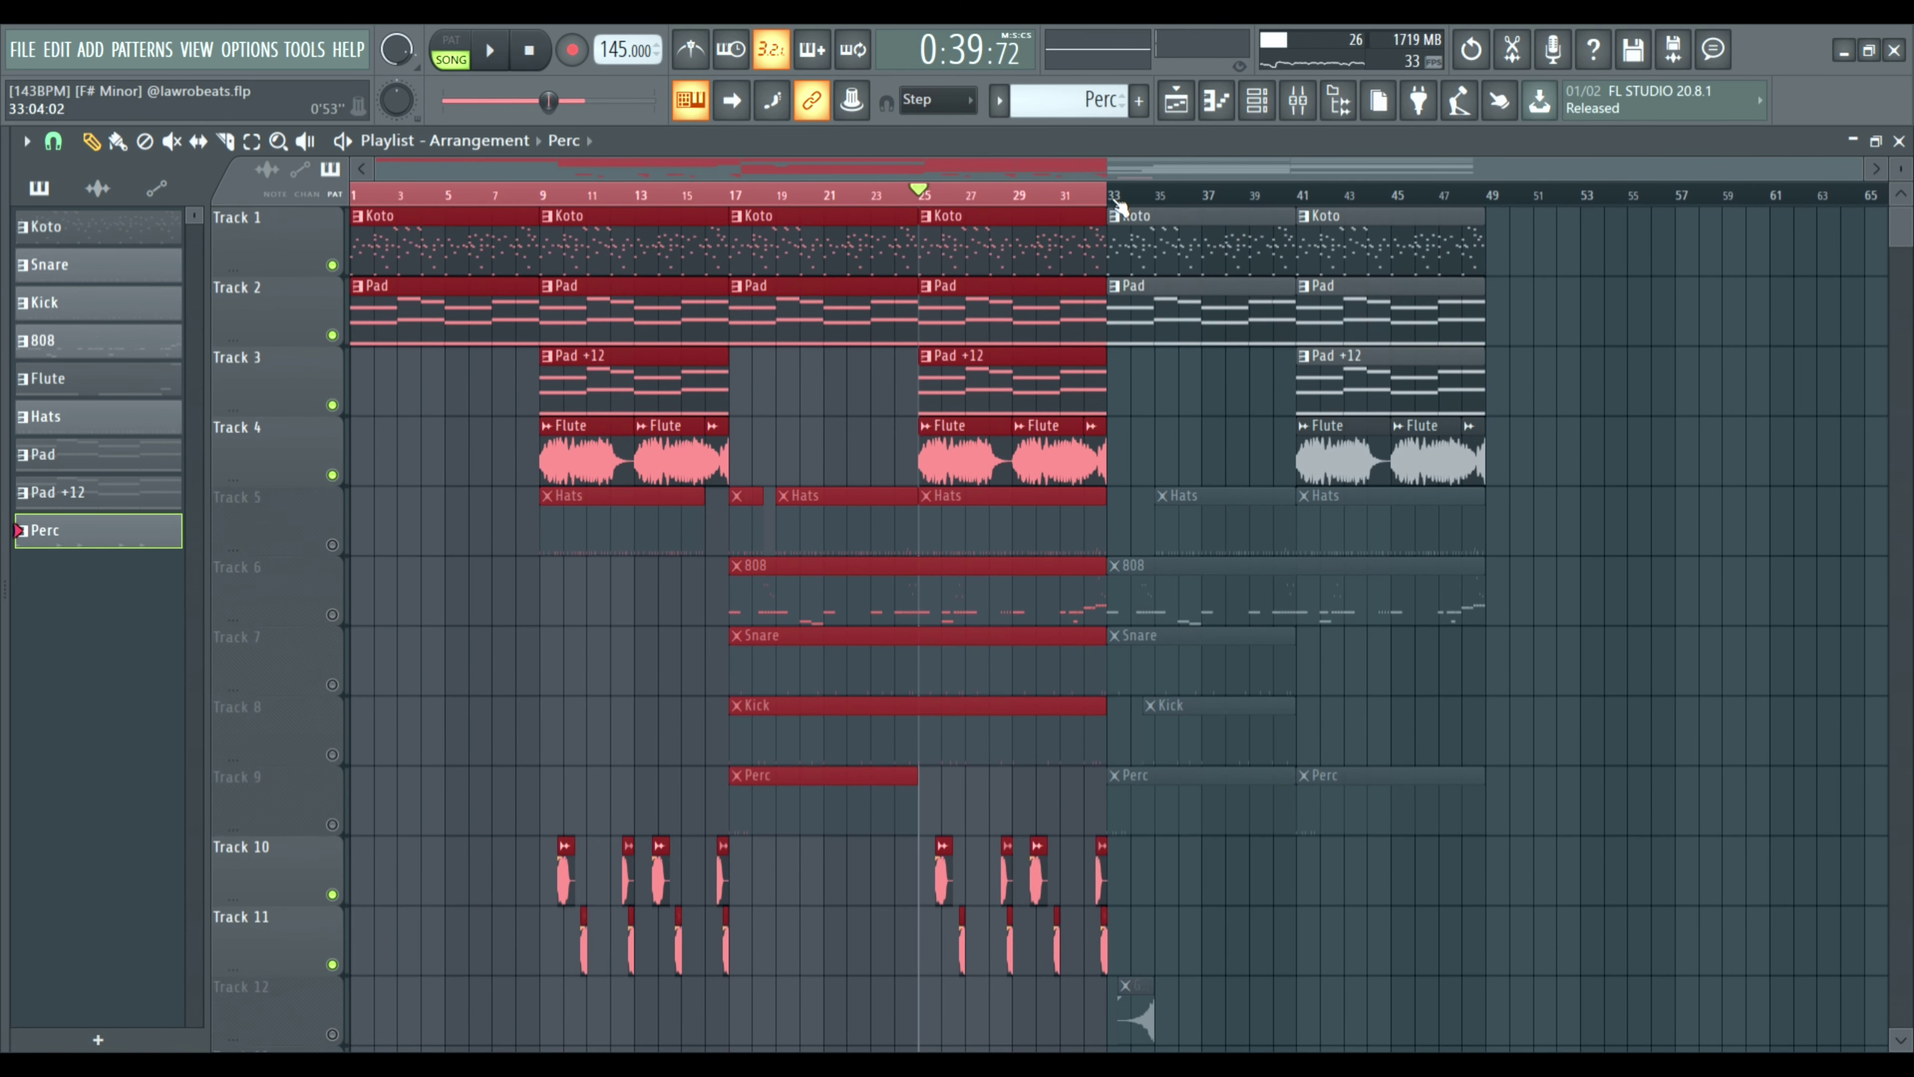
{"action": "left_click_drag", "start_coordinate": [1117, 205], "coordinate": [1496, 215]}
{"action": "left_click", "coordinate": [1564, 321]}
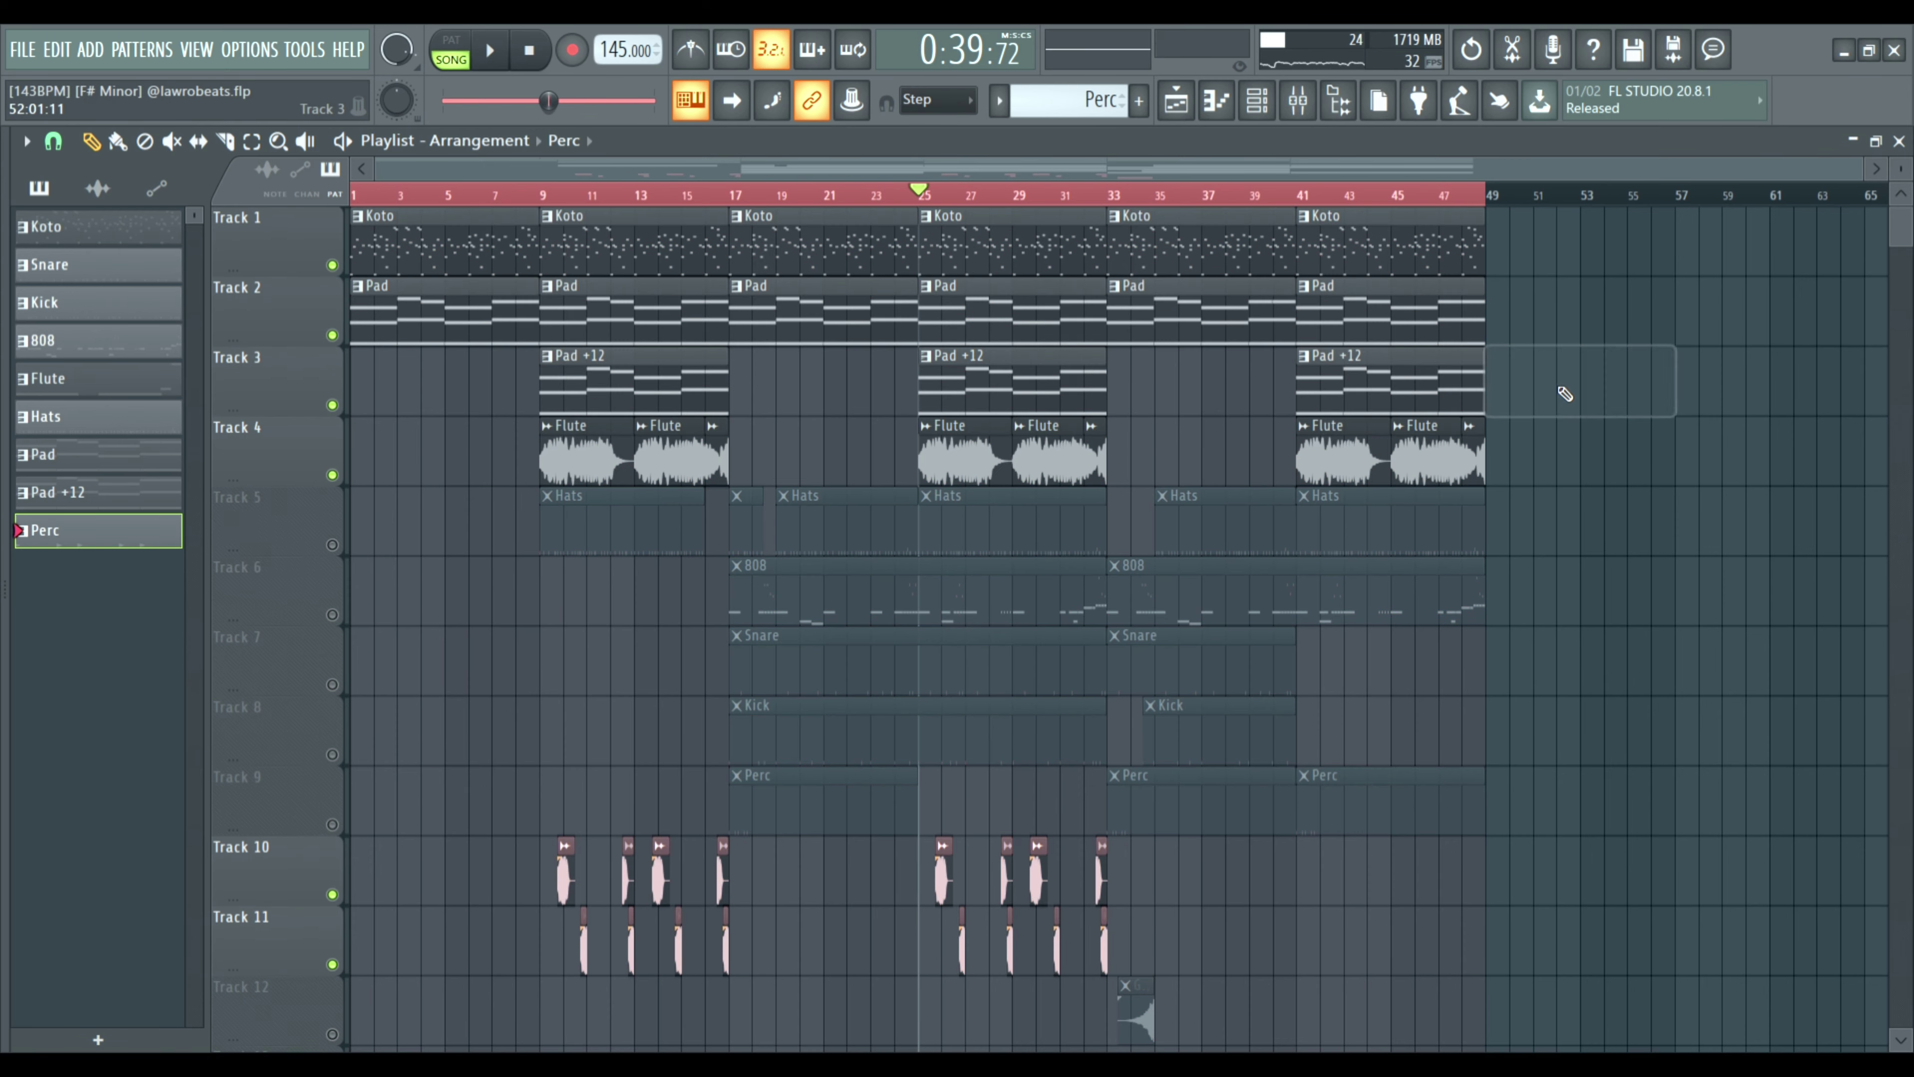
{"action": "left_click", "coordinate": [538, 51]}
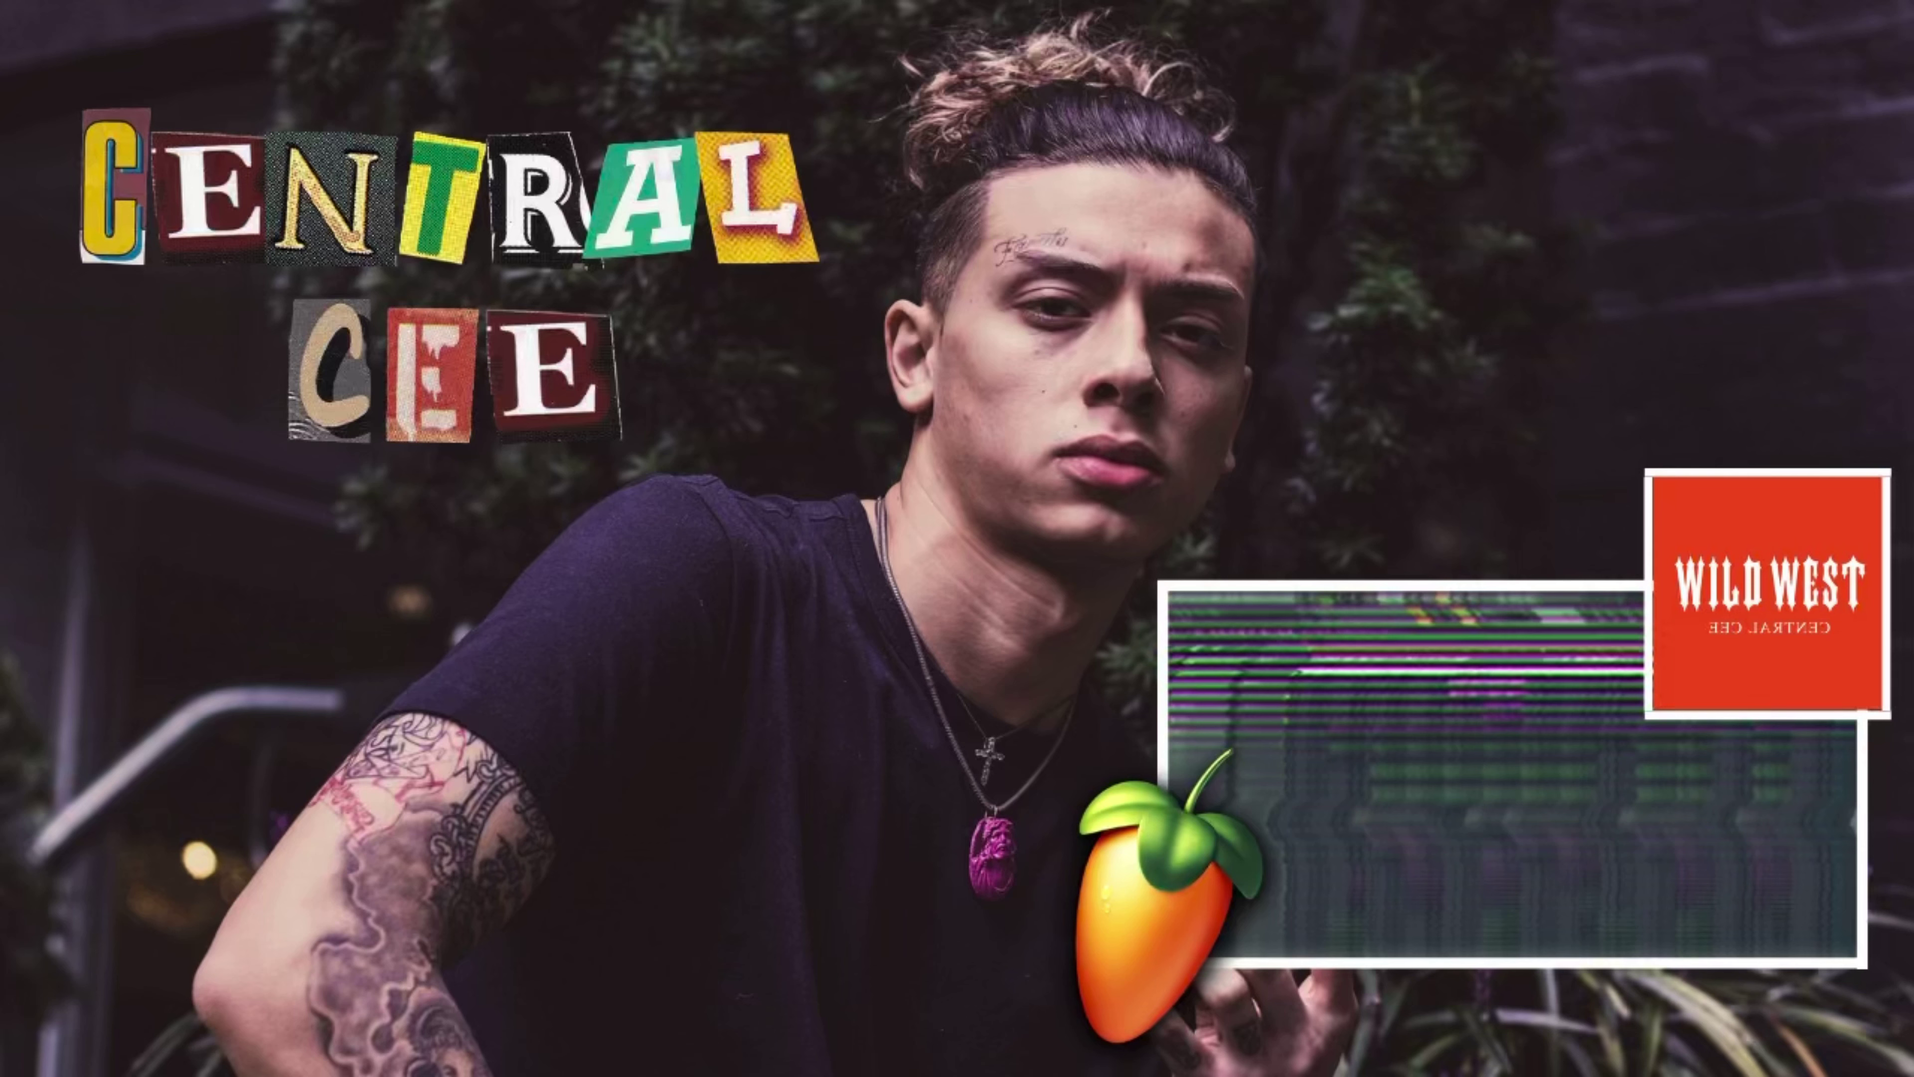